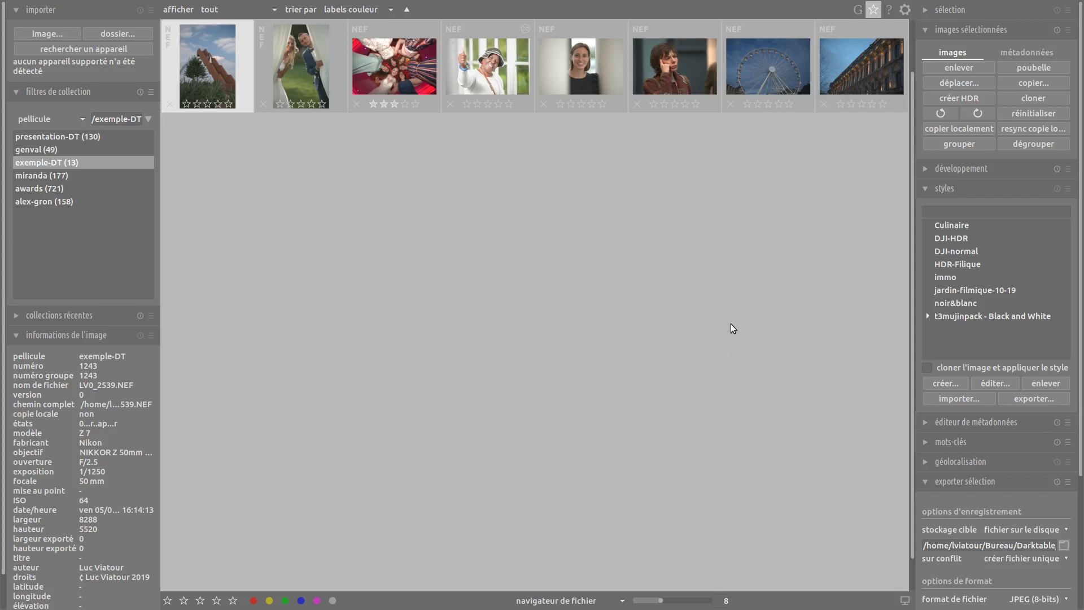
# Open the first photo, the rust-coloured staircase LV0_2539.NEF, in the darkroom view
pyautogui.doubleClick(190, 67)
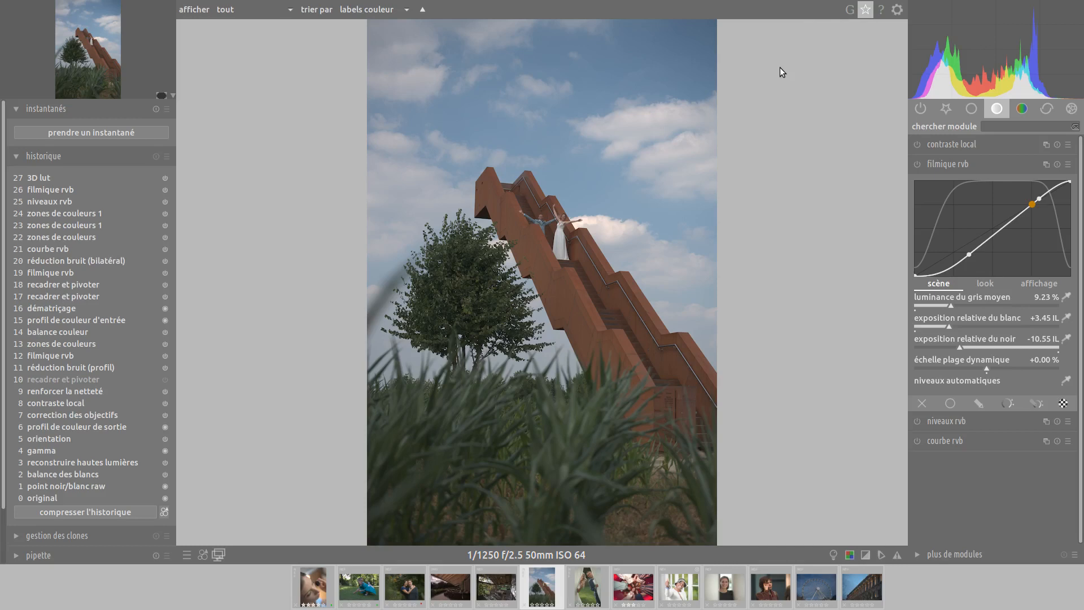
# Switch to Chrome, examine the DXOMARK sensor scores of the Hasselblad X1D-50c and Nikon Z7, and return to darktable
pyautogui.hotkey('ctrl', 'alt', 'Up')
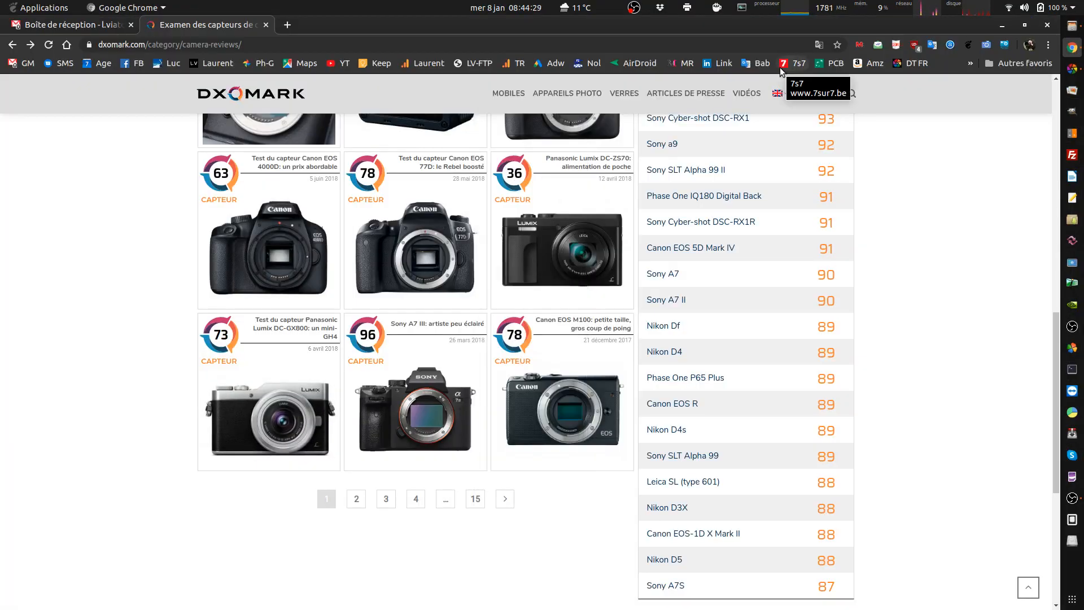
pyautogui.scroll(12, 960, 196)
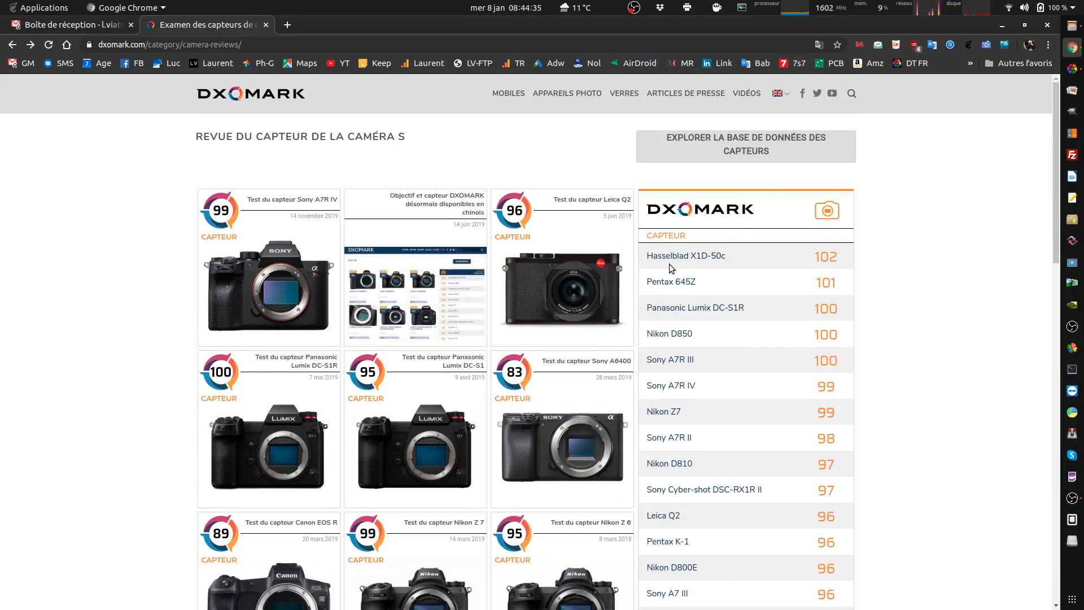
pyautogui.click(684, 253)
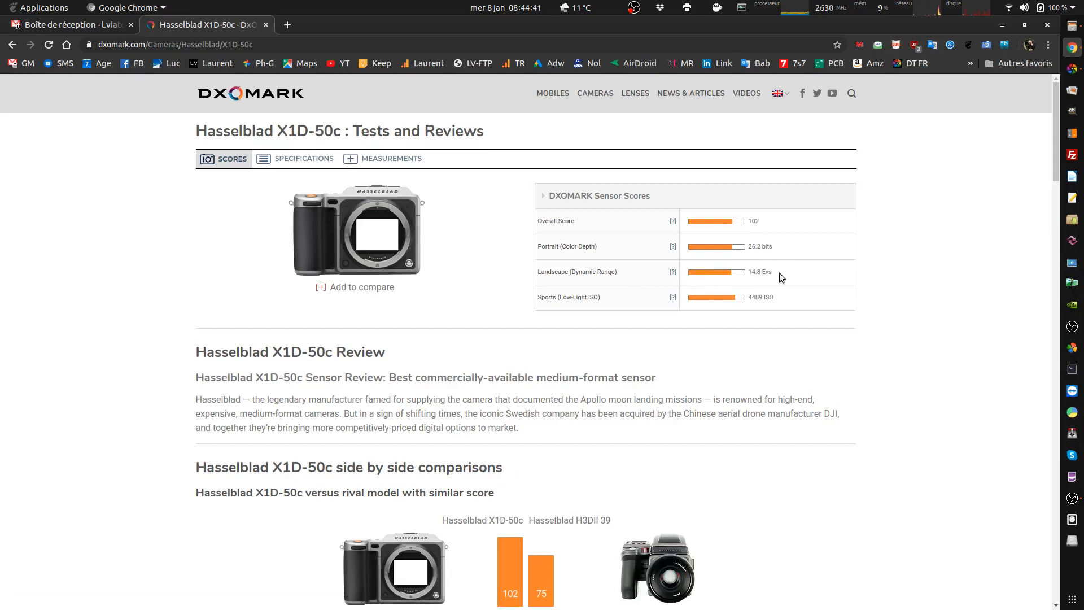
pyautogui.click(11, 46)
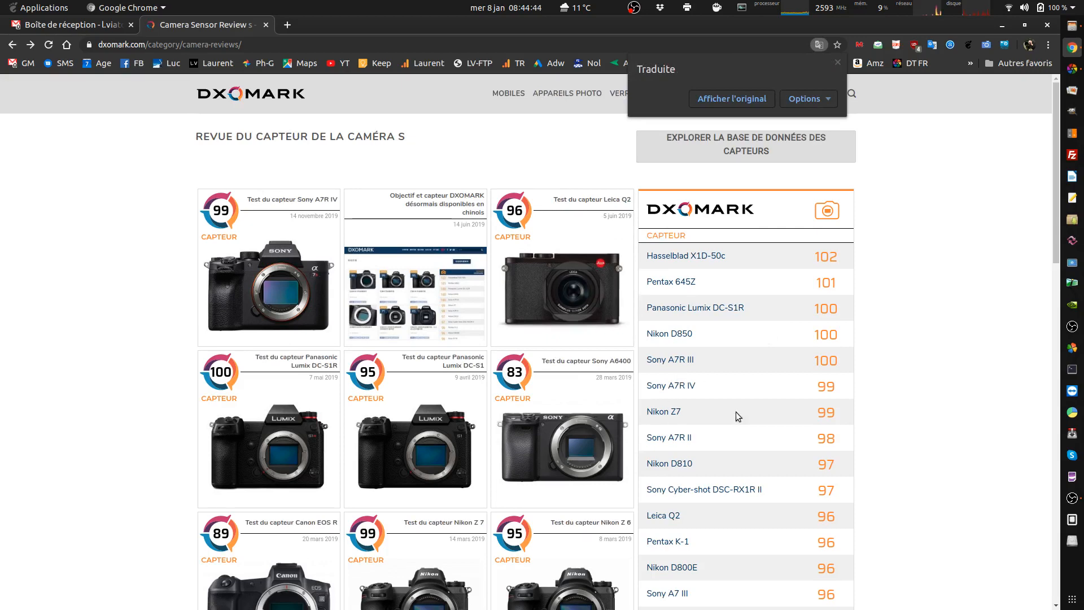
pyautogui.click(661, 413)
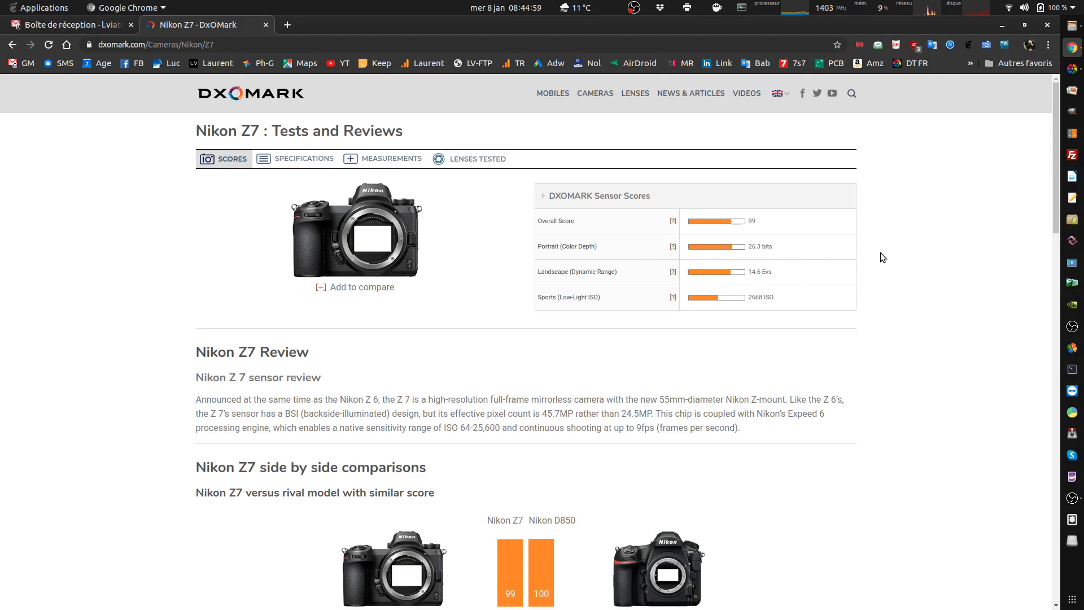
pyautogui.hotkey('ctrl', 'alt', 'Down')
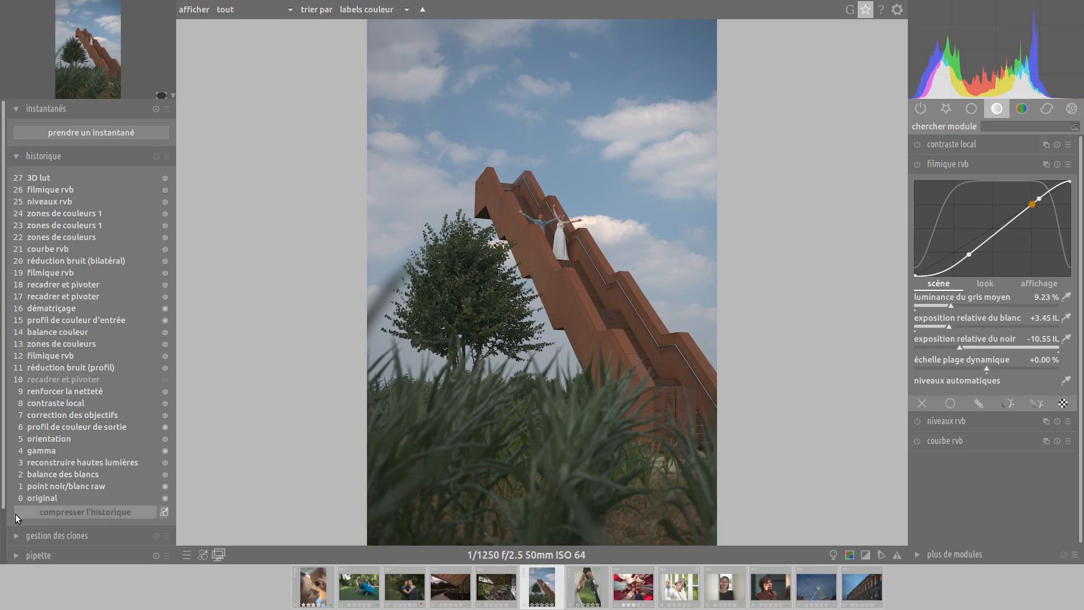
# Compress the photo's edit history and revert the image to the original state at history entry 0
pyautogui.click(67, 509)
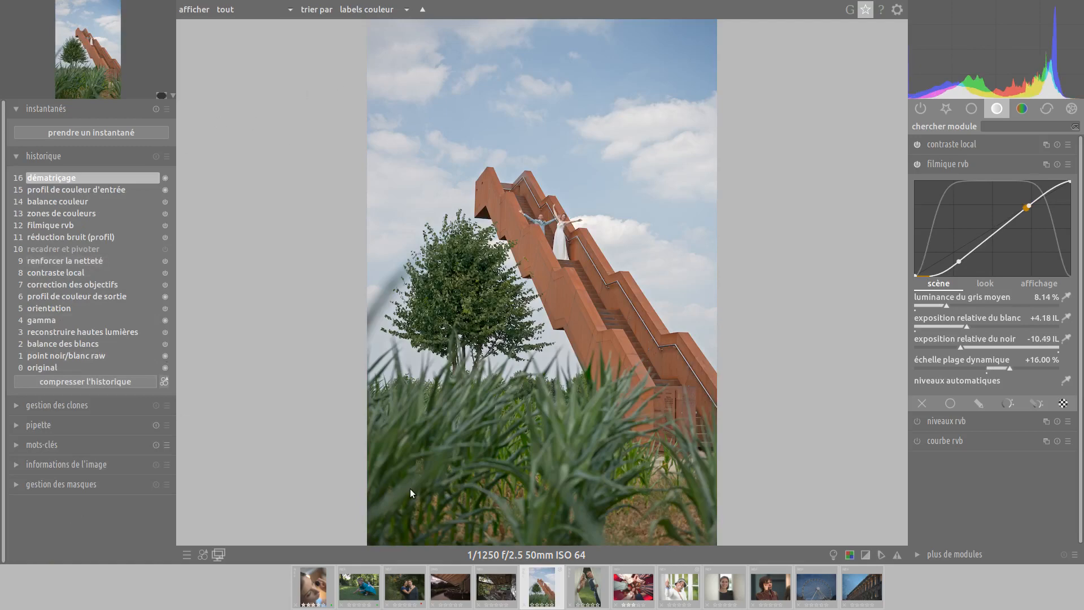
pyautogui.middleClick(761, 486)
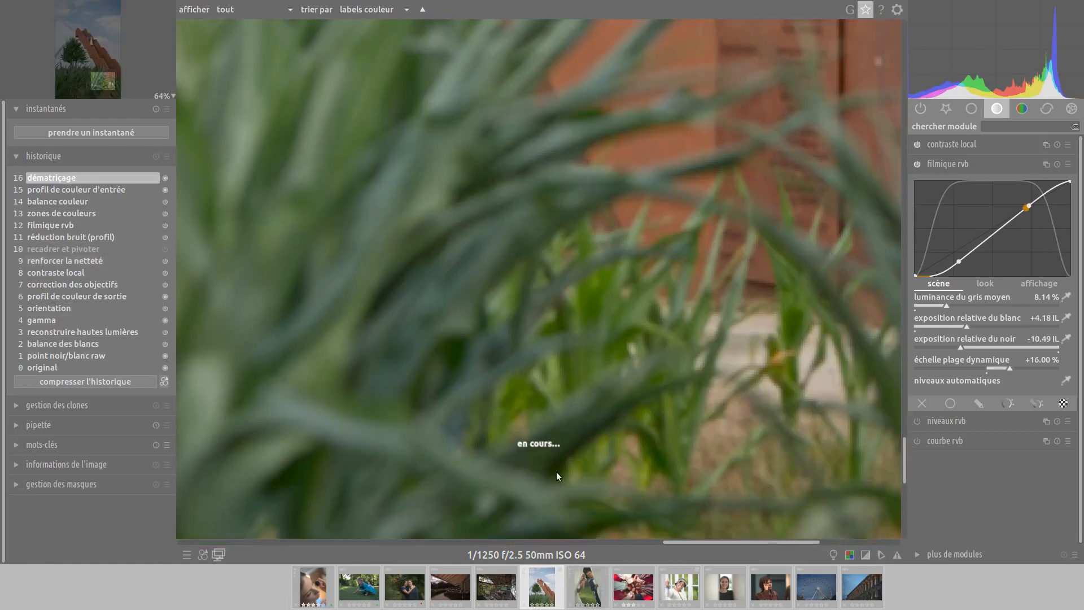
pyautogui.click(101, 367)
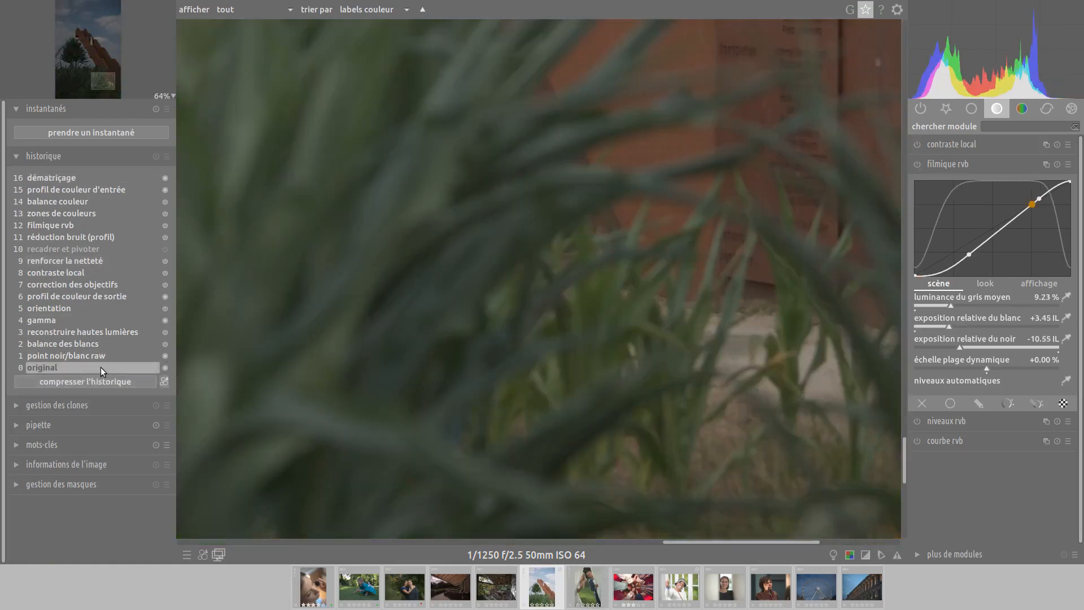
pyautogui.hotkey('alt', '3')
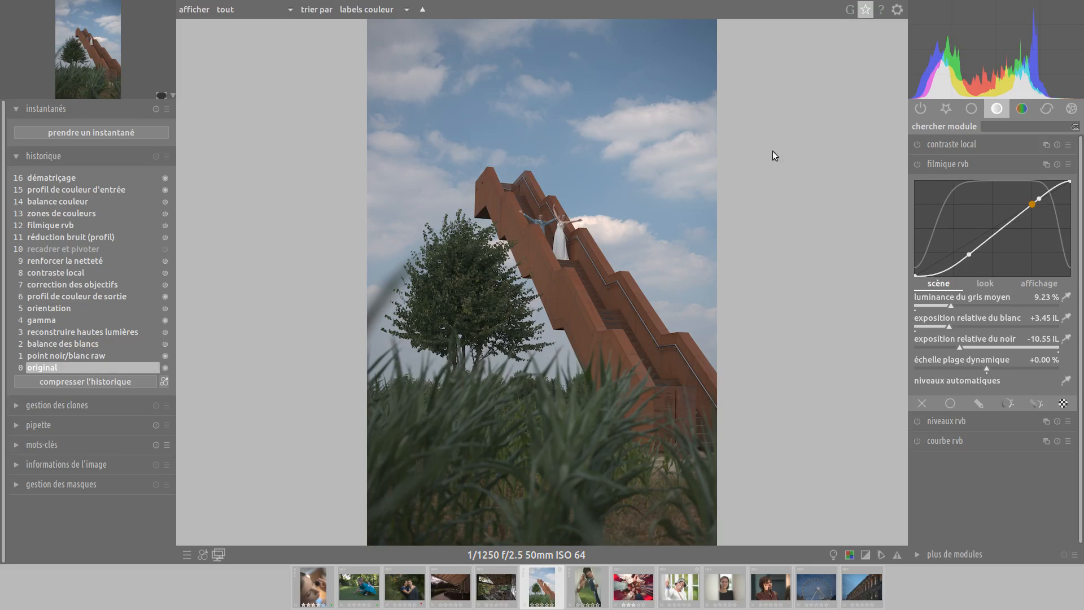
# Review the basic modules and the settings of the balance des blancs module
pyautogui.click(971, 110)
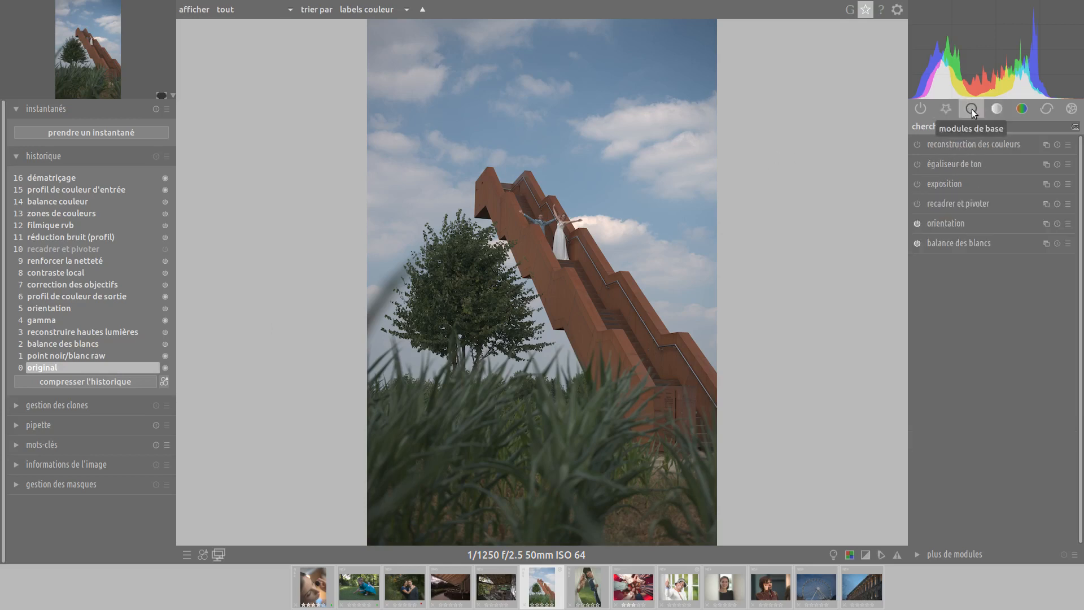
pyautogui.click(951, 243)
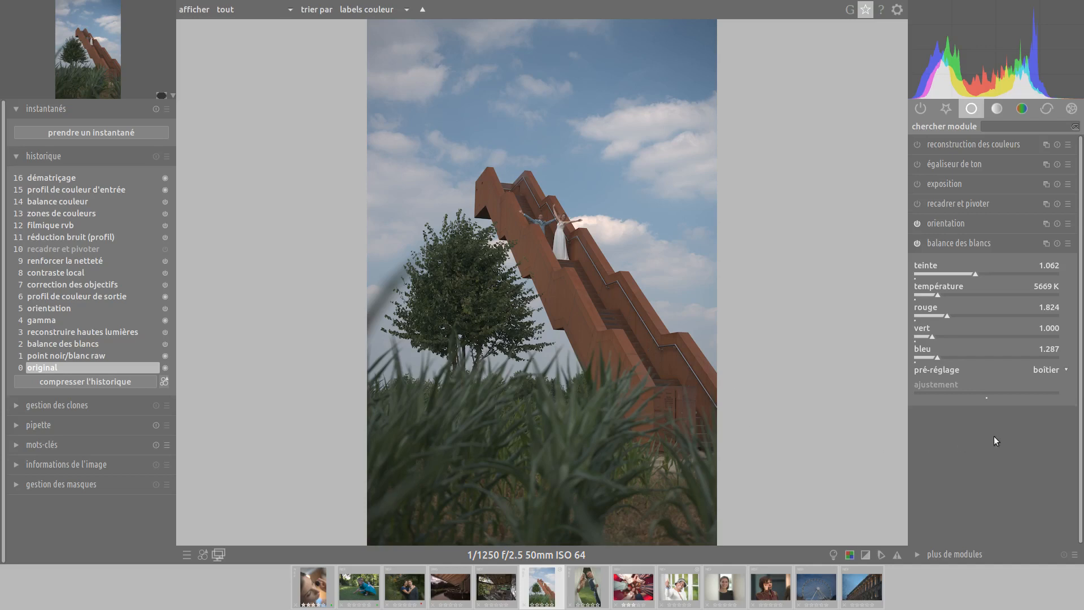
pyautogui.click(960, 244)
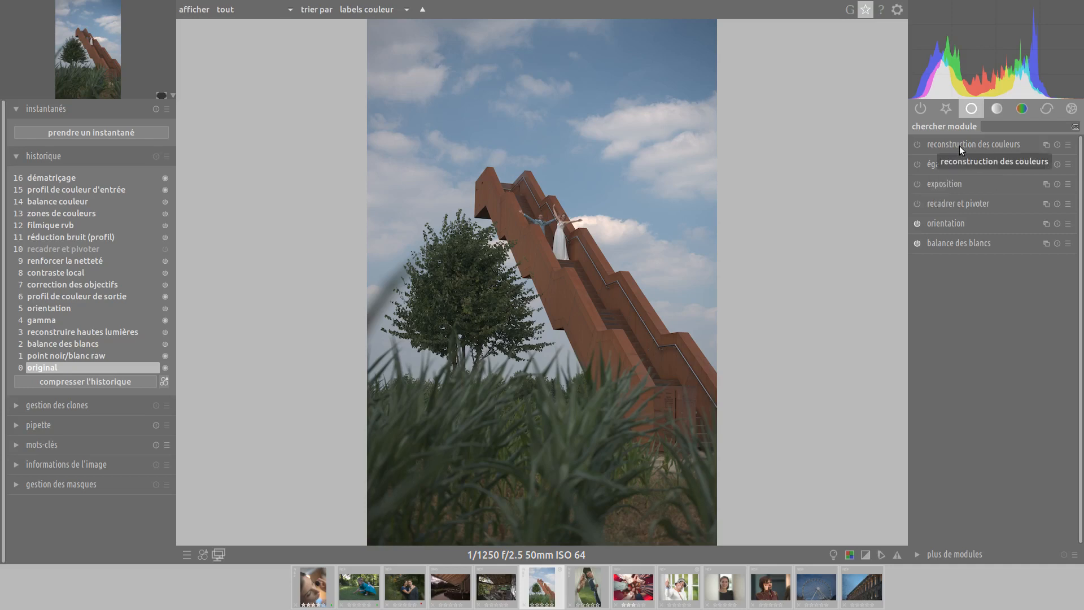
pyautogui.moveTo(999, 96)
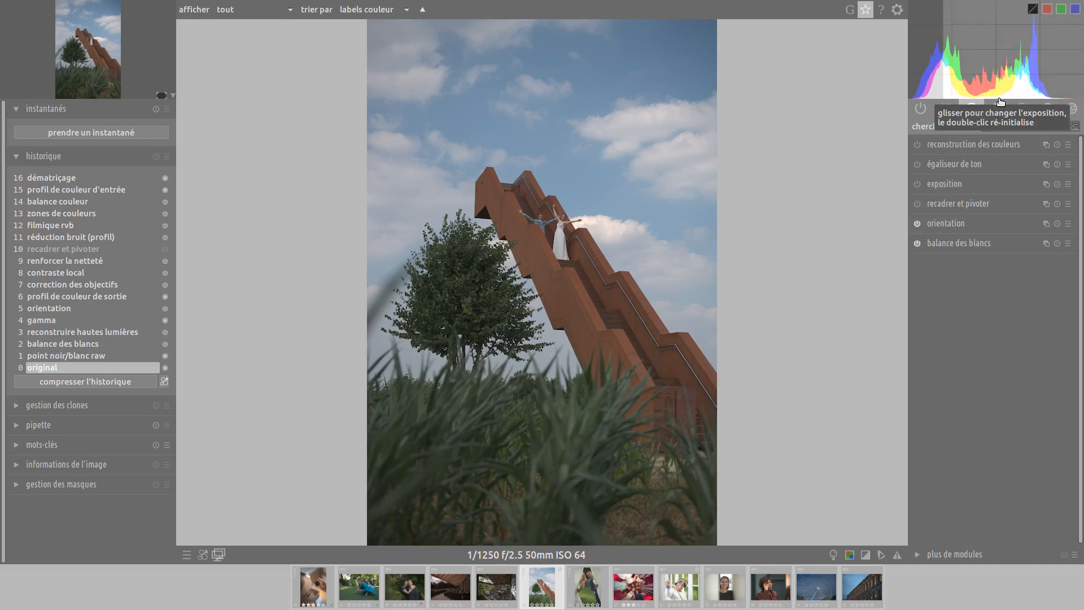
# Reset the filmique rvb module in the tone group so that it is active with default parameters
pyautogui.click(1001, 109)
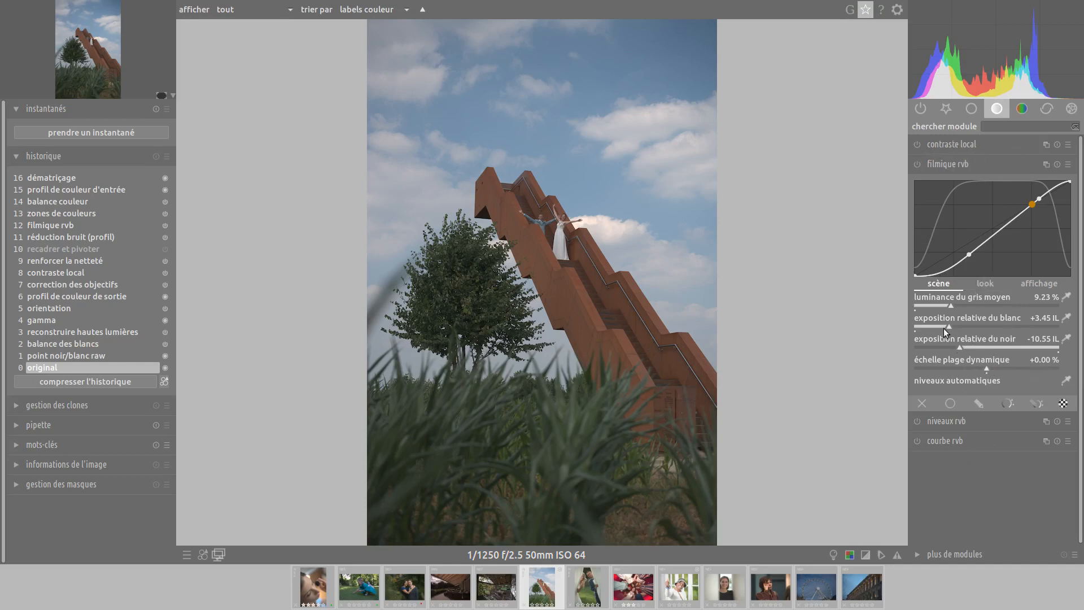
pyautogui.click(1068, 163)
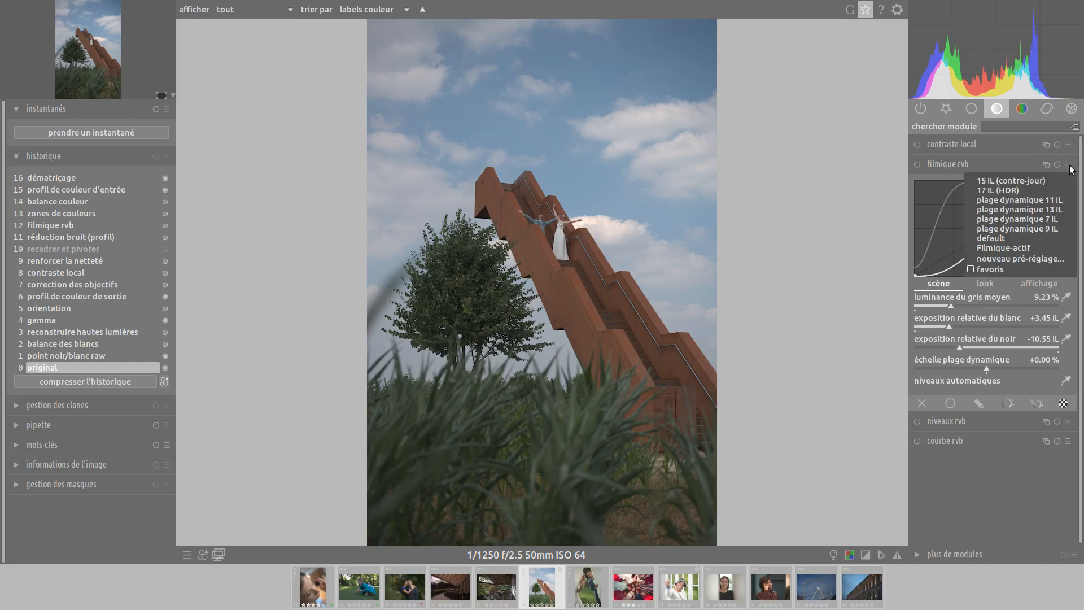
pyautogui.click(985, 158)
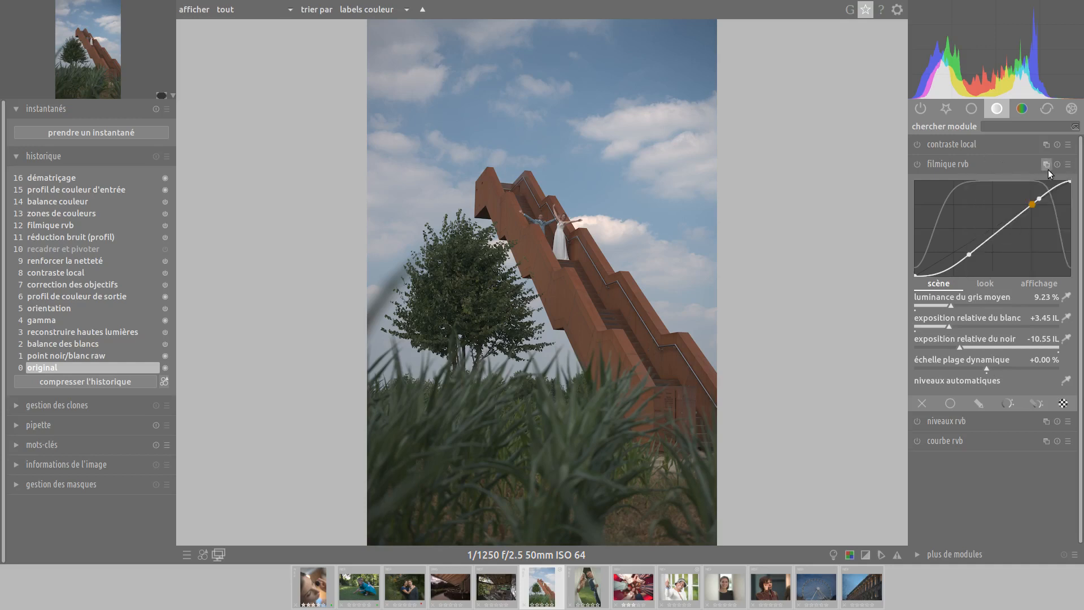
pyautogui.click(1058, 169)
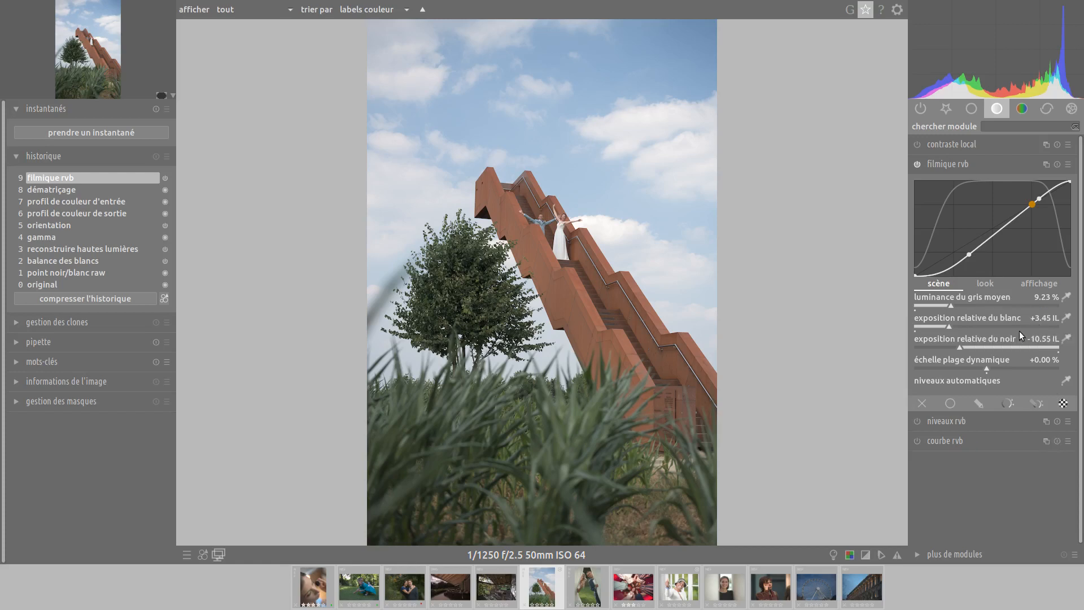
# Raise the contrast in filmique rvb's look settings to about 1.406
pyautogui.click(993, 284)
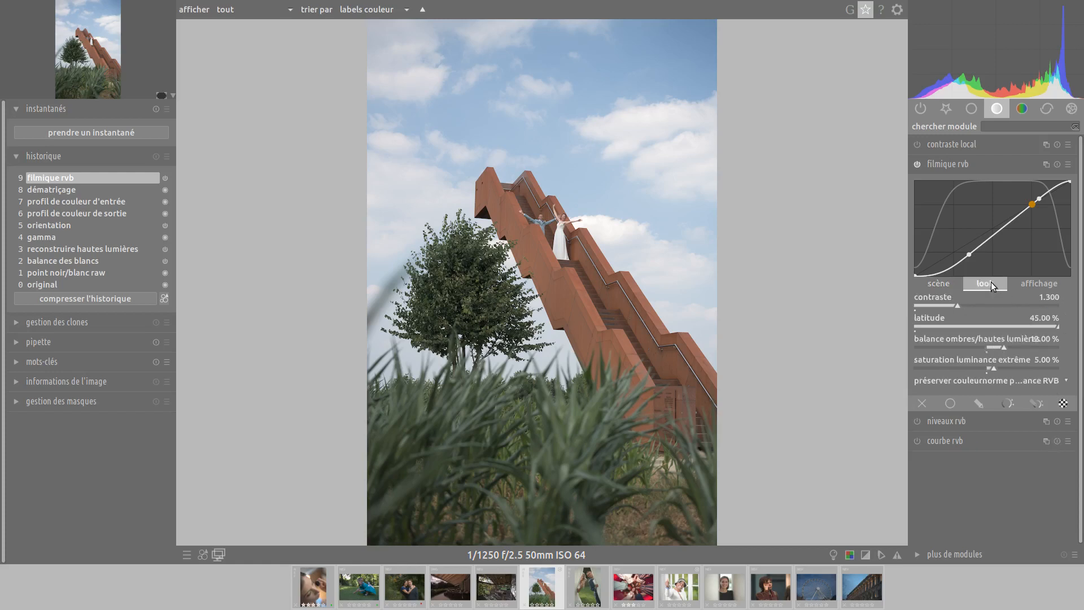
pyautogui.click(972, 304)
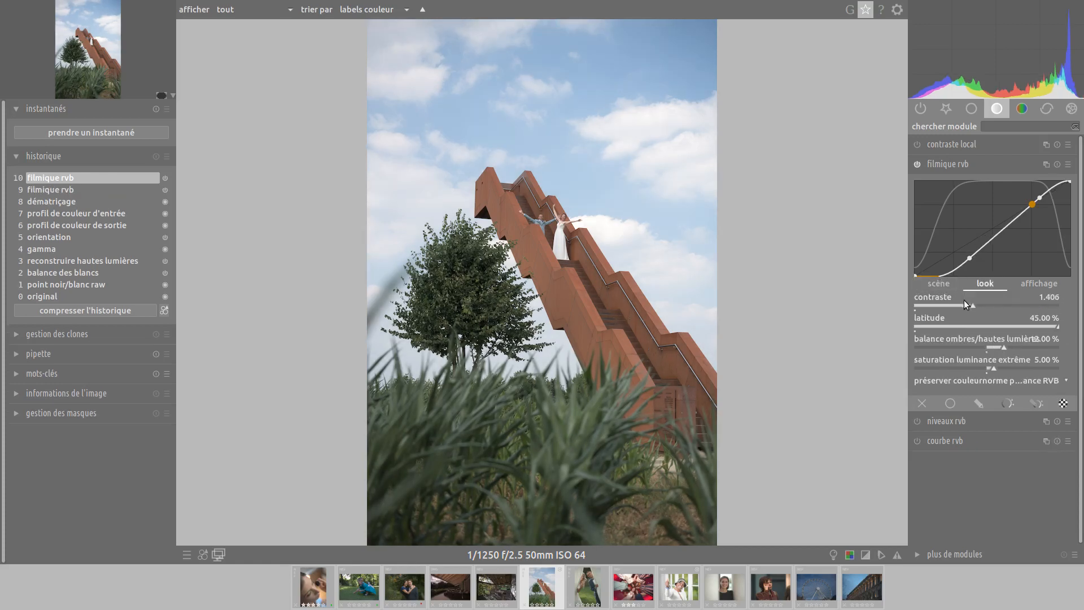
pyautogui.click(953, 286)
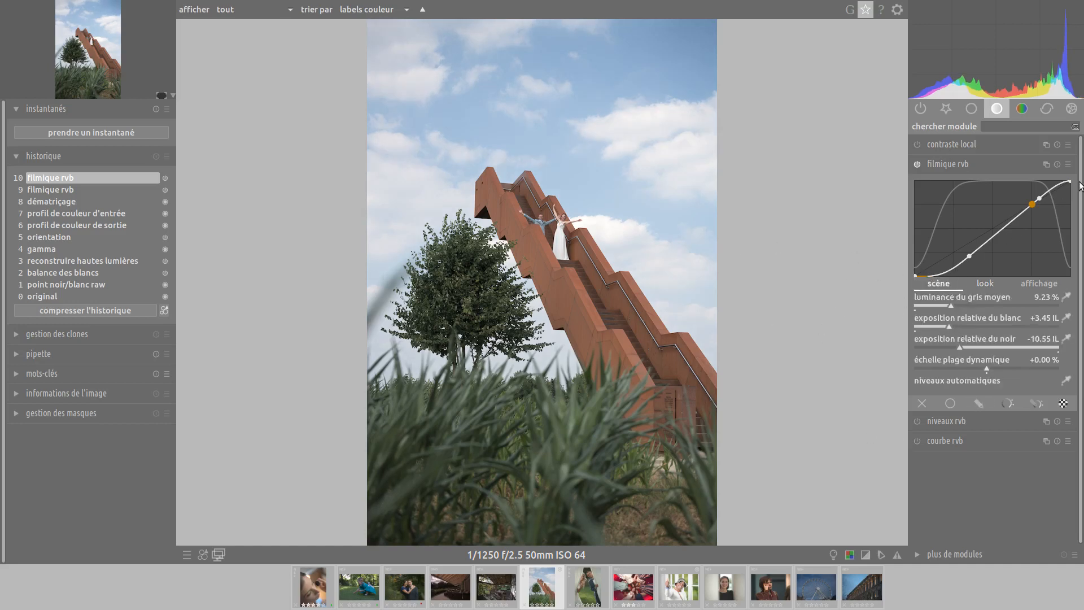
# Apply the preset named default to filmique rvb and check the module's preset options
pyautogui.click(1068, 164)
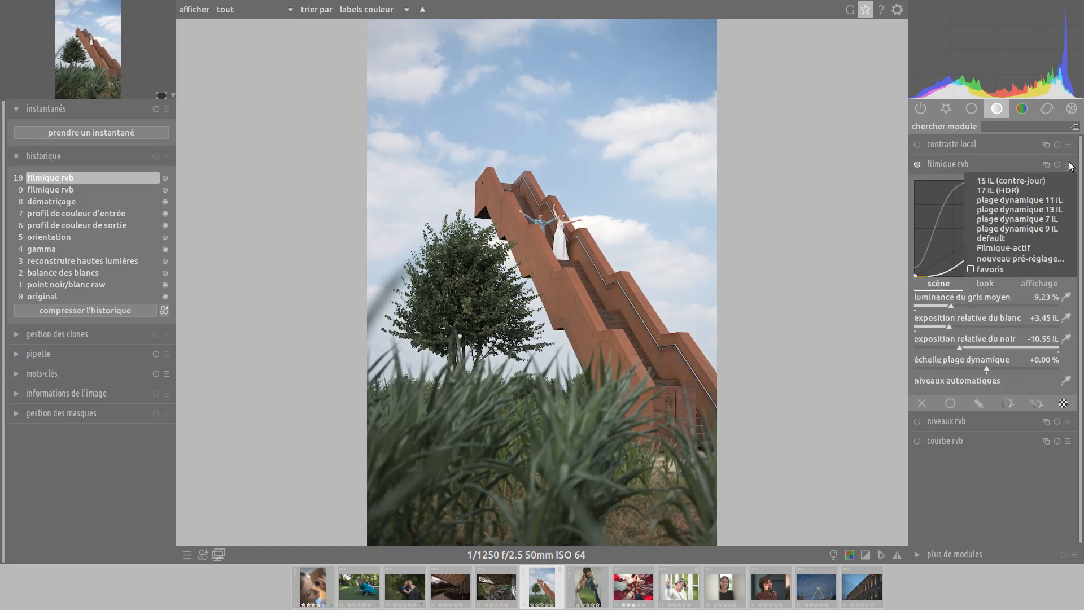
pyautogui.click(1050, 239)
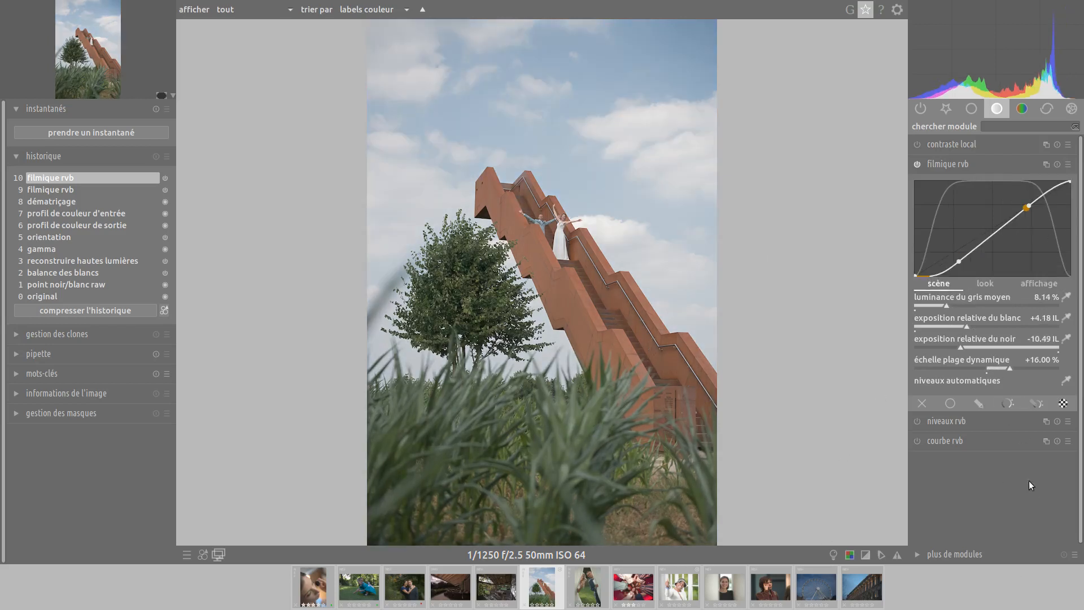
pyautogui.click(1066, 168)
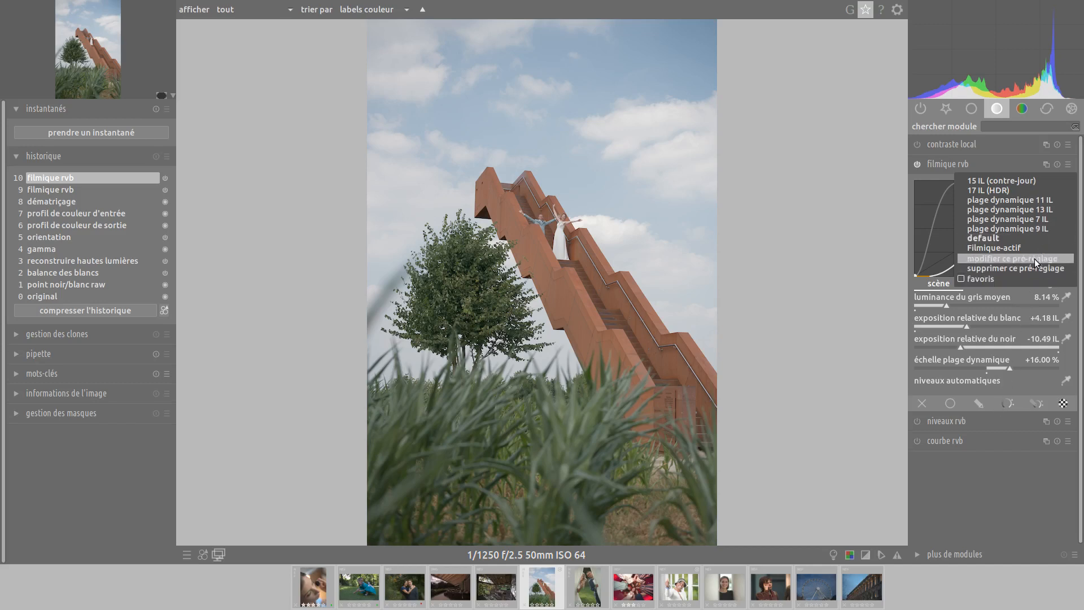
pyautogui.click(996, 458)
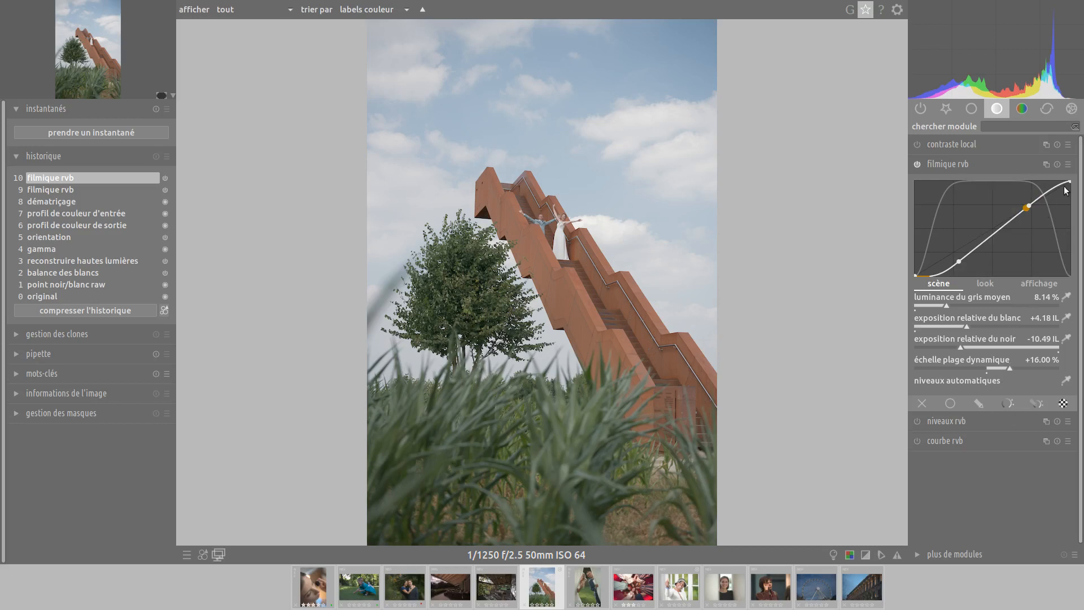
# Reset filmique rvb and set its relative white exposure to about +3.31 IL
pyautogui.click(1057, 164)
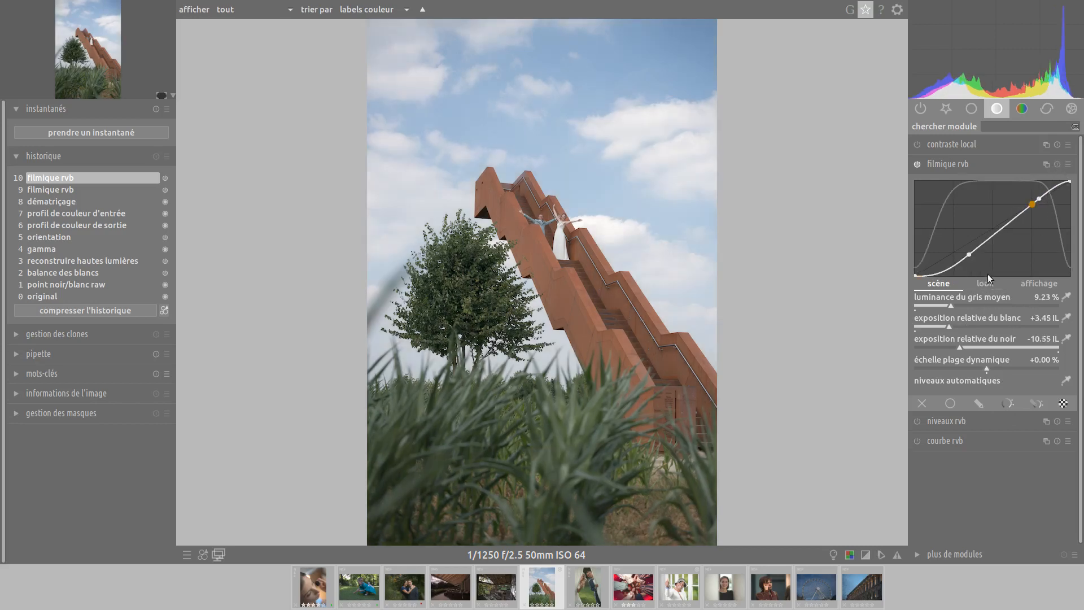
pyautogui.moveTo(946, 328); pyautogui.dragTo(945, 327)
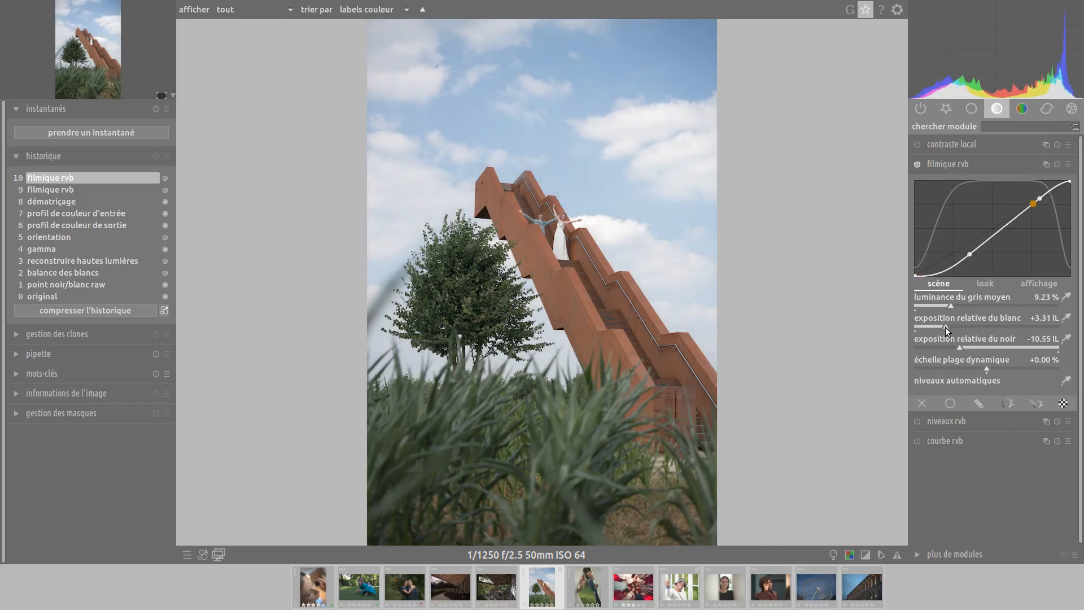
# Save the current filmique rvb settings as a new preset named test, applied automatically to matching images
pyautogui.click(1068, 164)
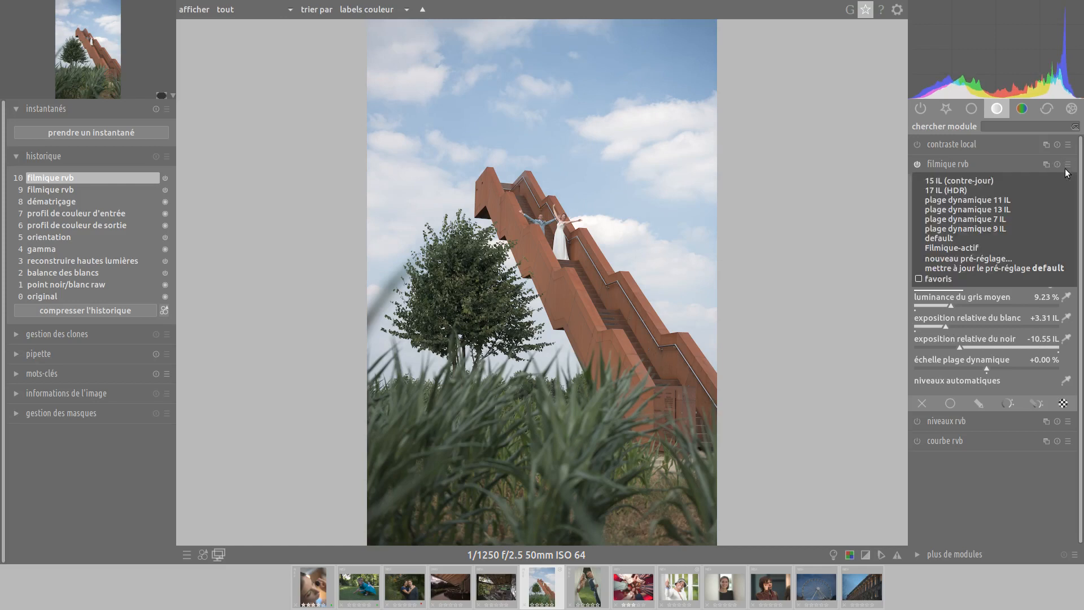
pyautogui.click(1033, 258)
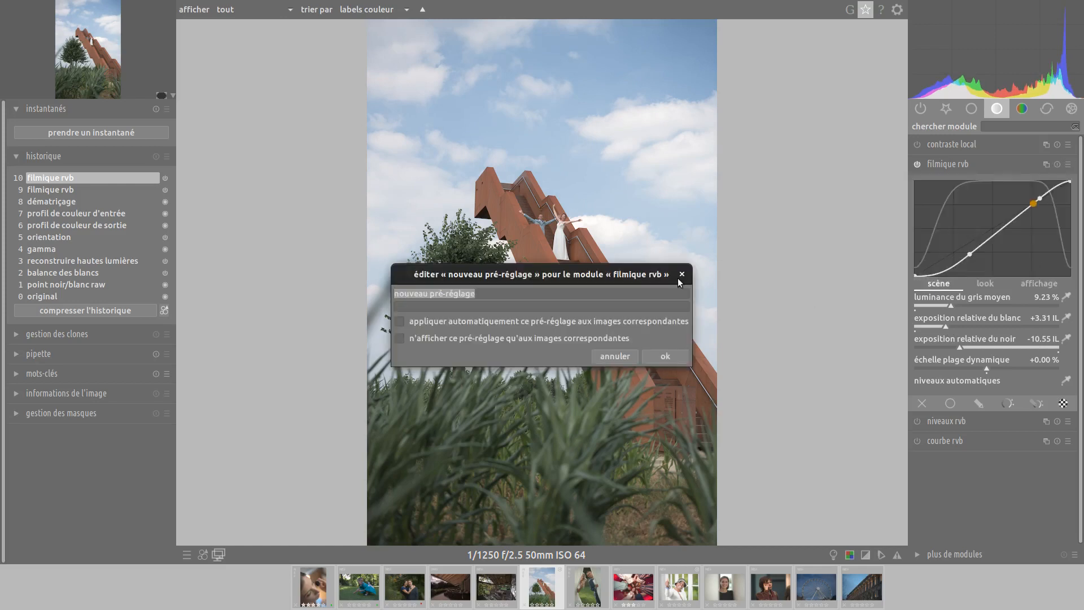
pyautogui.click(488, 292)
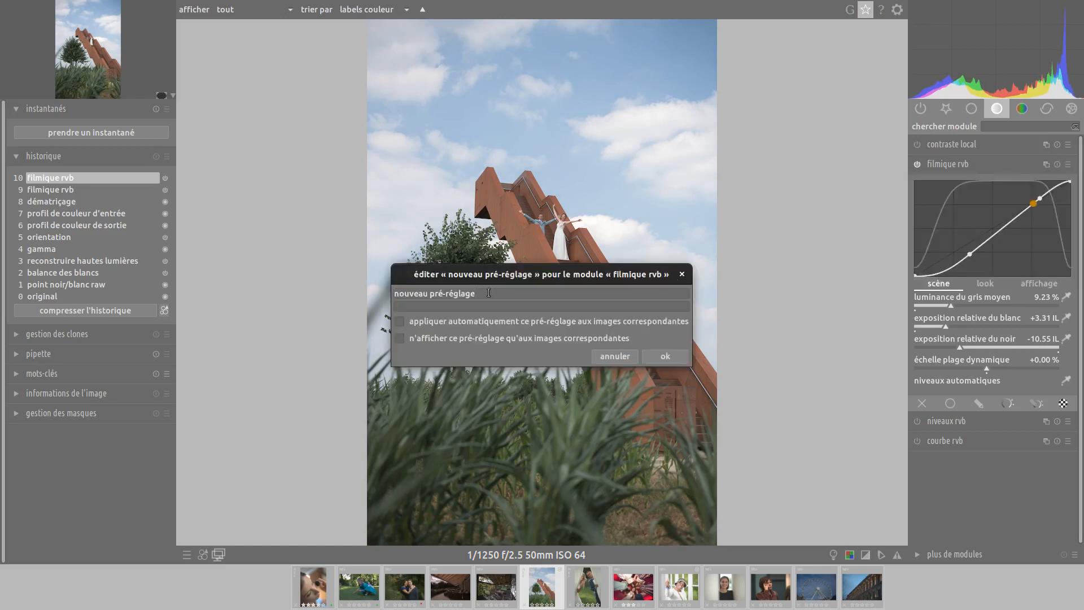
pyautogui.press('BackSpace')
pyautogui.press('BackSpace')
pyautogui.press('BackSpace')
pyautogui.press('BackSpace')
pyautogui.press('BackSpace')
pyautogui.press('BackSpace')
pyautogui.press('BackSpace')
pyautogui.press('BackSpace')
pyautogui.press('BackSpace')
pyautogui.press('BackSpace')
pyautogui.press('BackSpace')
pyautogui.press('BackSpace')
pyautogui.press('BackSpace')
pyautogui.press('BackSpace')
pyautogui.press('BackSpace')
pyautogui.press('BackSpace')
pyautogui.press('BackSpace')
pyautogui.press('BackSpace')
pyautogui.press('BackSpace')
pyautogui.write('test')
pyautogui.click(402, 322)
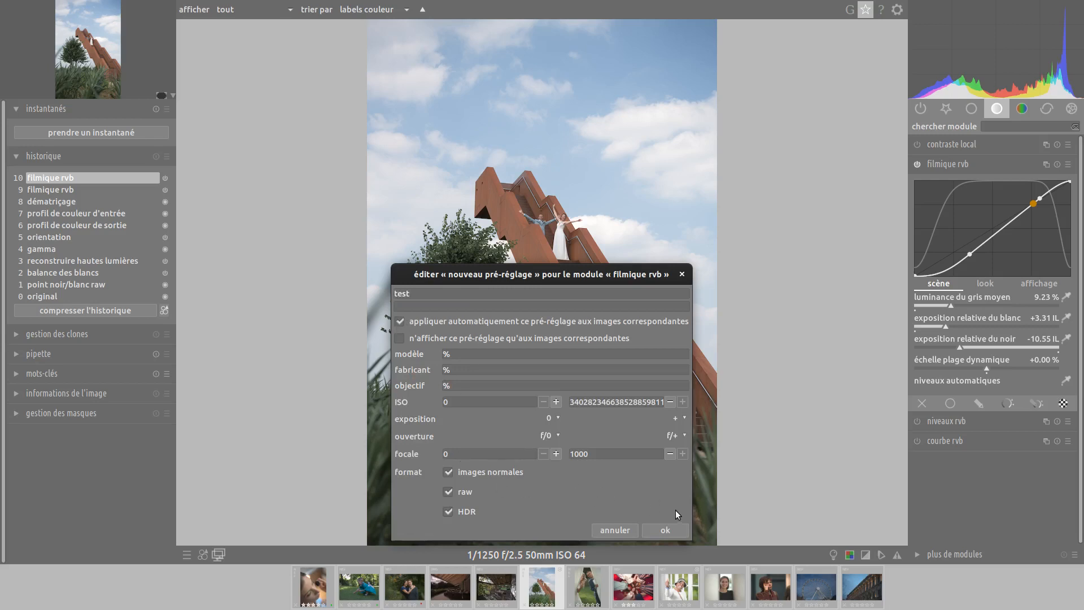
pyautogui.click(670, 531)
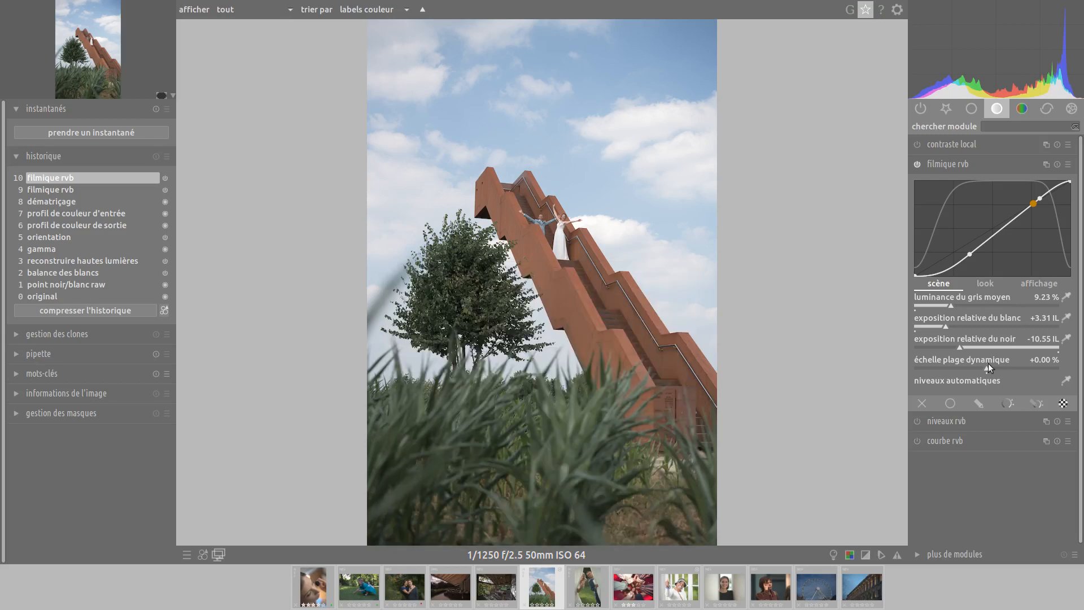
# Delete the filmique rvb preset named test and collapse the module
pyautogui.click(1068, 163)
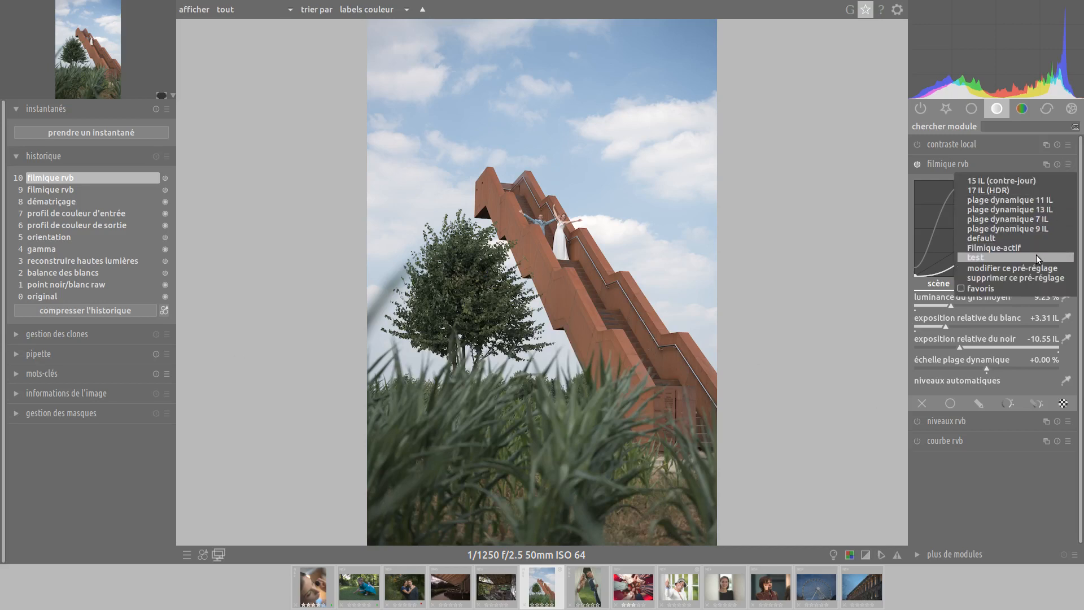
pyautogui.click(1035, 257)
pyautogui.click(1068, 165)
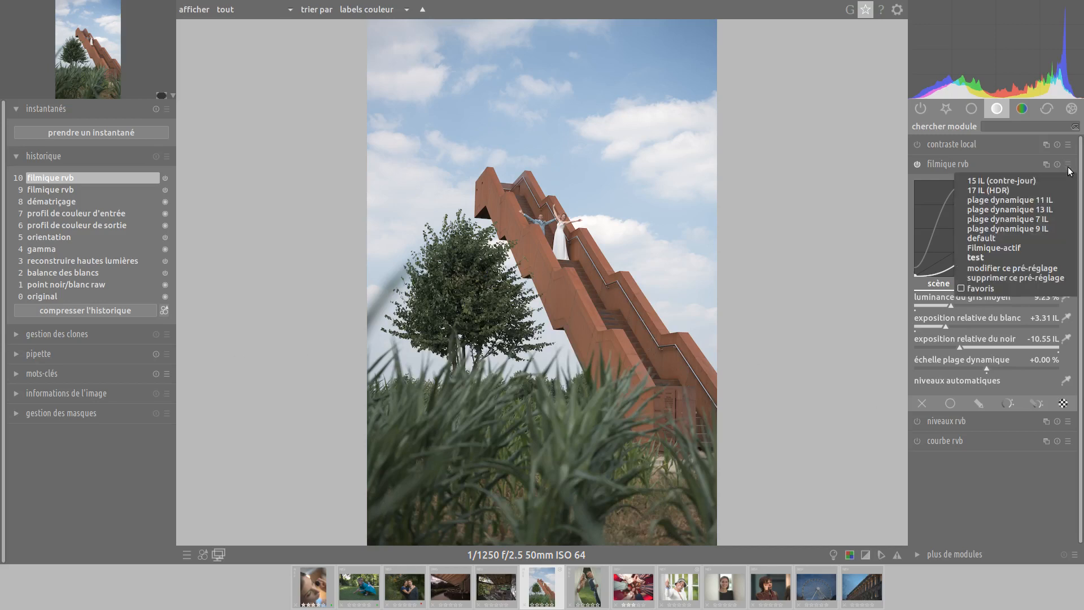
pyautogui.click(1052, 279)
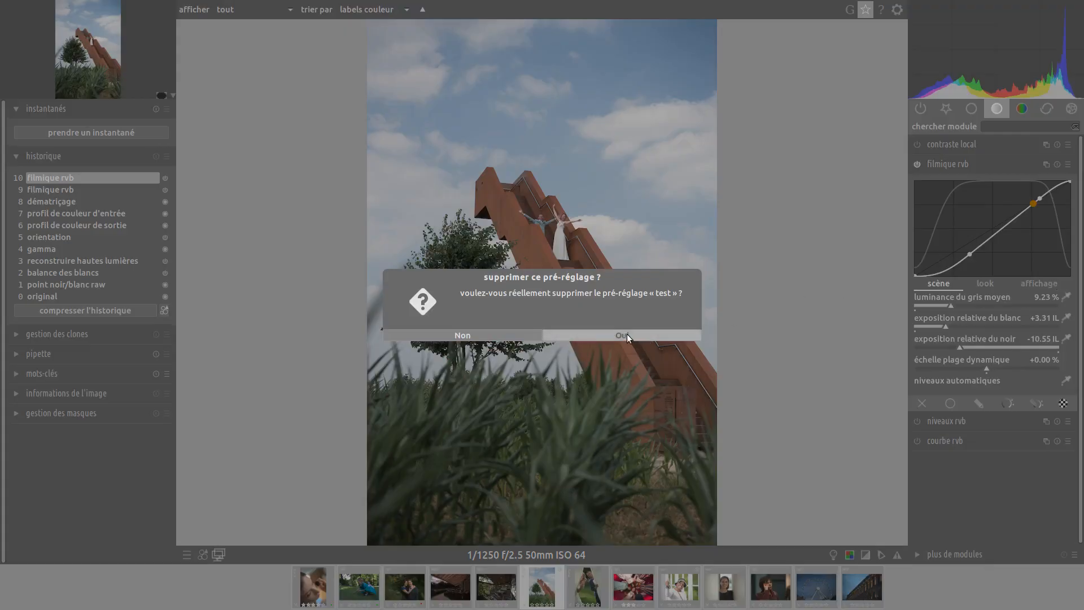
pyautogui.click(623, 333)
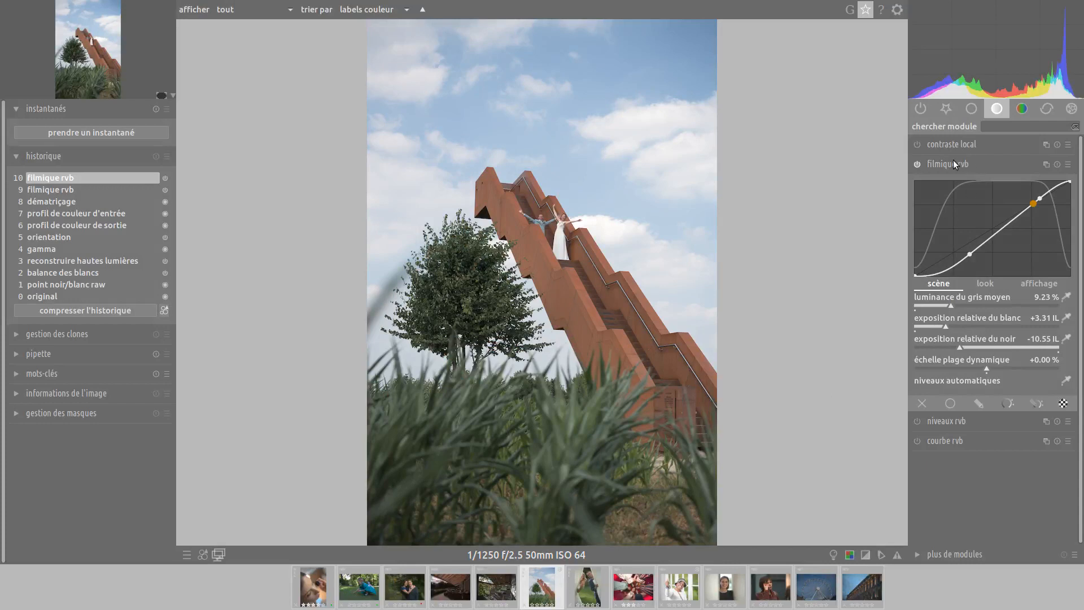
pyautogui.click(954, 160)
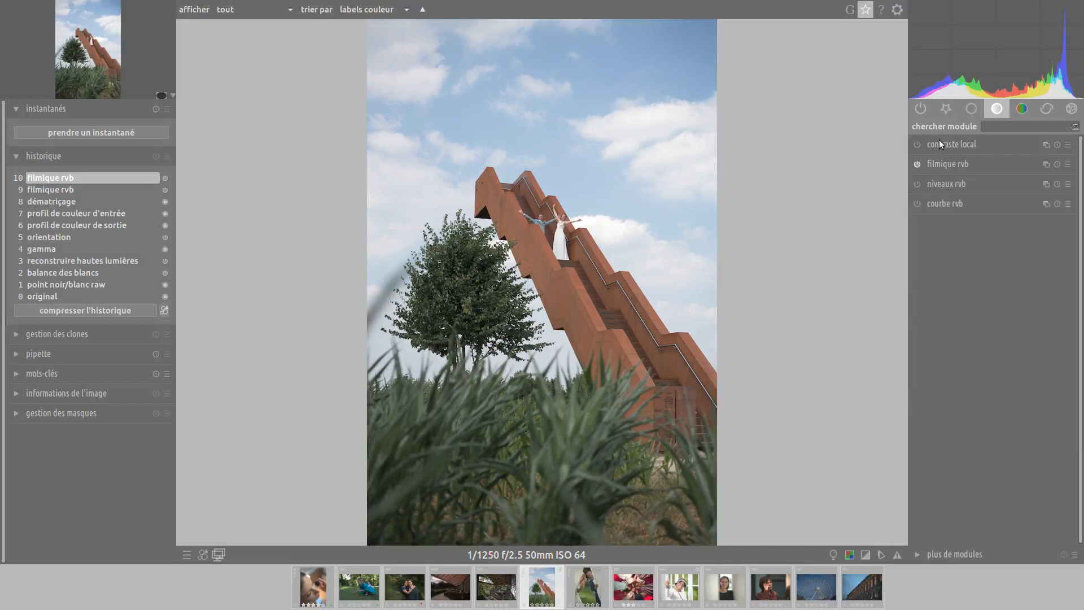
# Apply the Default-Z7 preset to the contraste local module
pyautogui.click(940, 142)
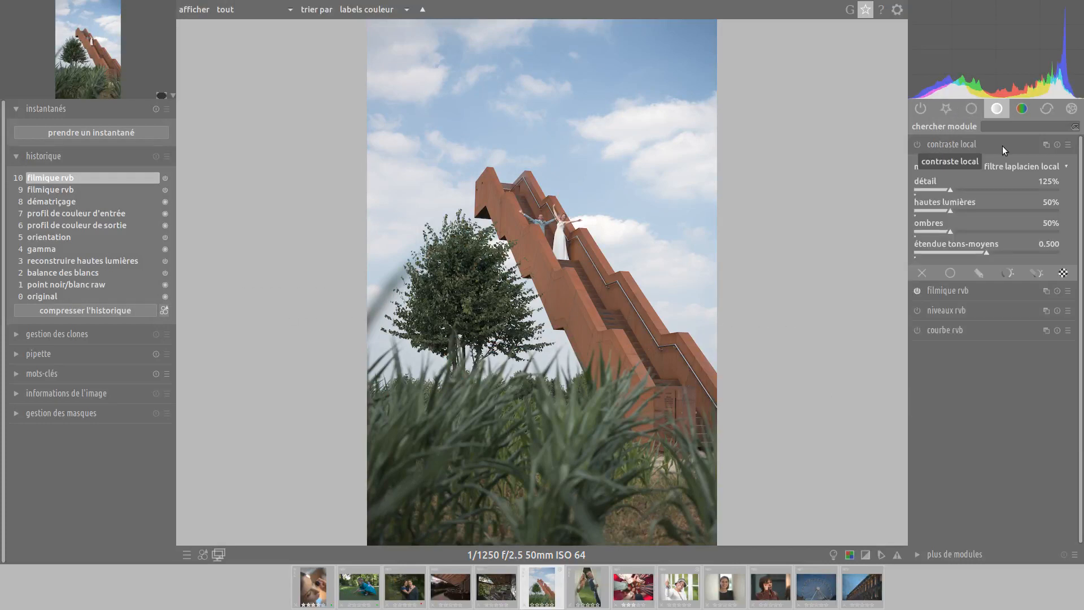
pyautogui.click(1067, 145)
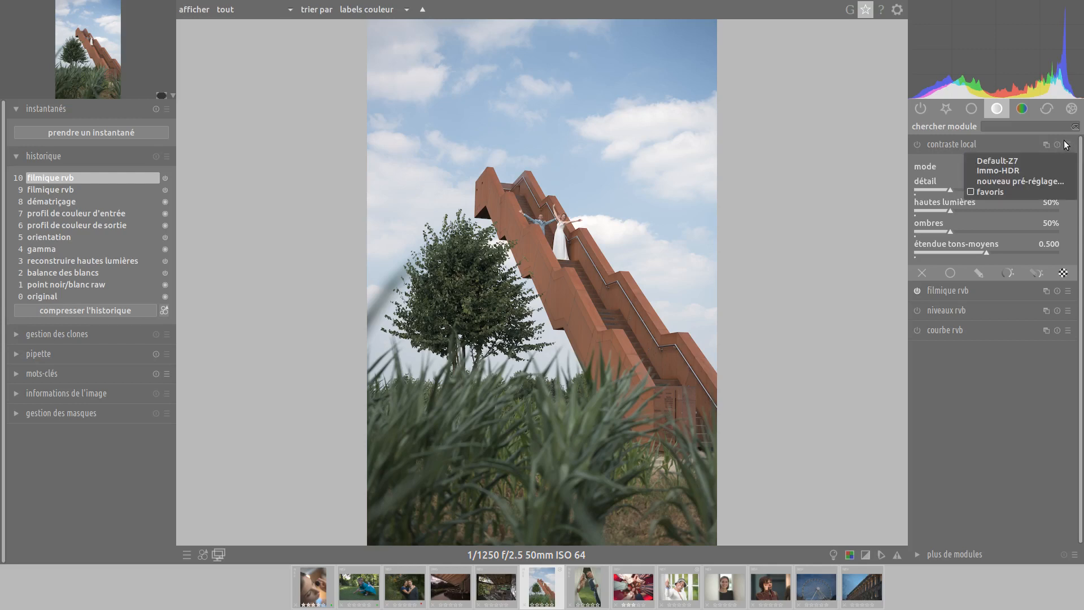
pyautogui.click(1041, 162)
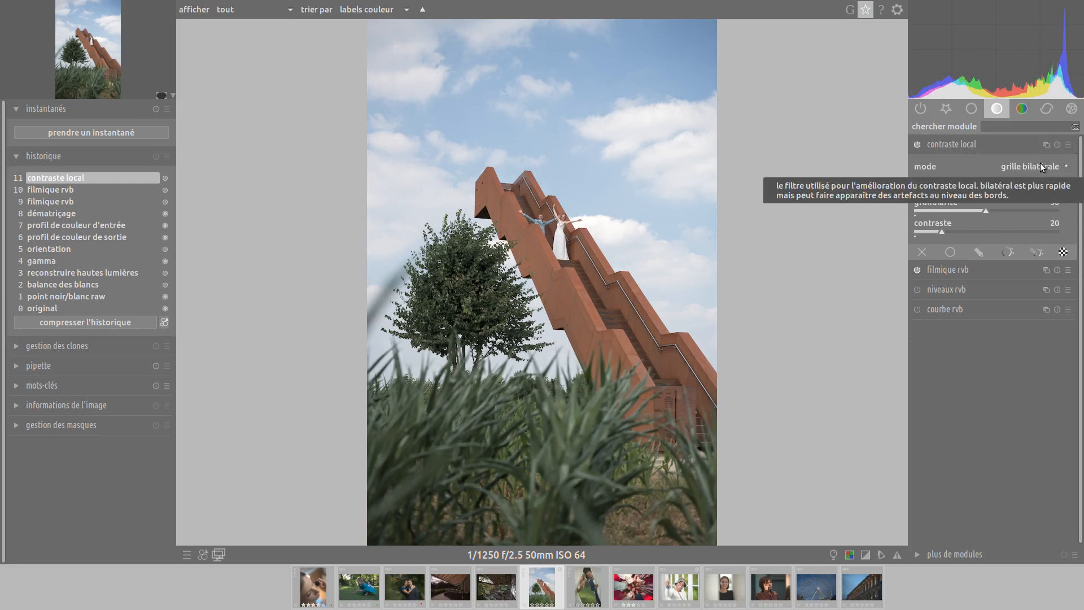
pyautogui.middleClick(712, 213)
pyautogui.middleClick(713, 213)
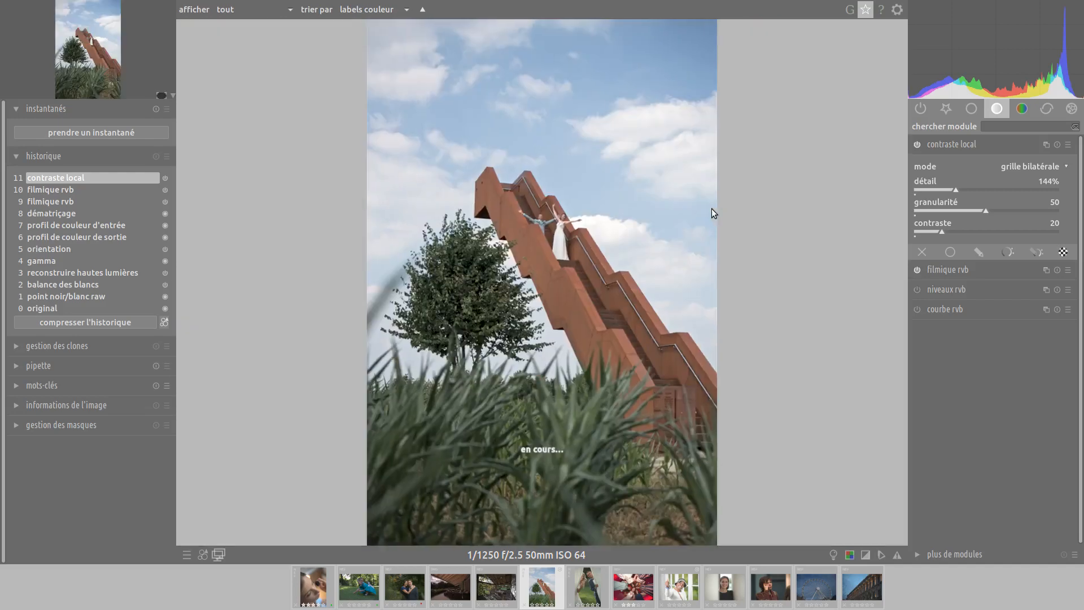
# Change the working profile in profil de couleur d'entrée to linear Prophoto RVB
pyautogui.click(1023, 109)
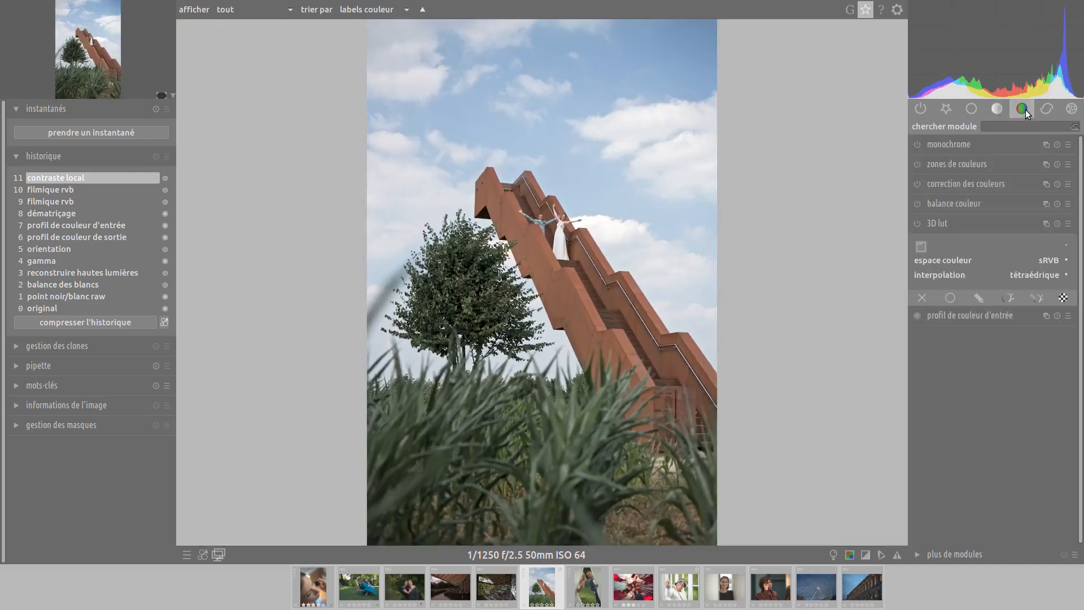
pyautogui.click(935, 223)
pyautogui.click(988, 246)
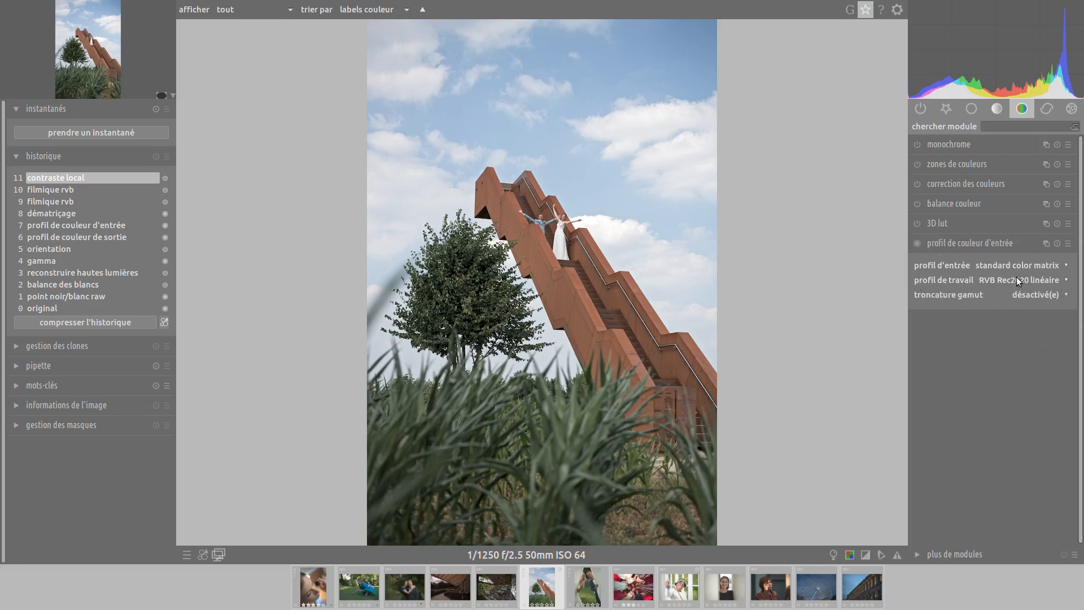
pyautogui.click(1052, 279)
pyautogui.click(1039, 280)
pyautogui.click(1032, 262)
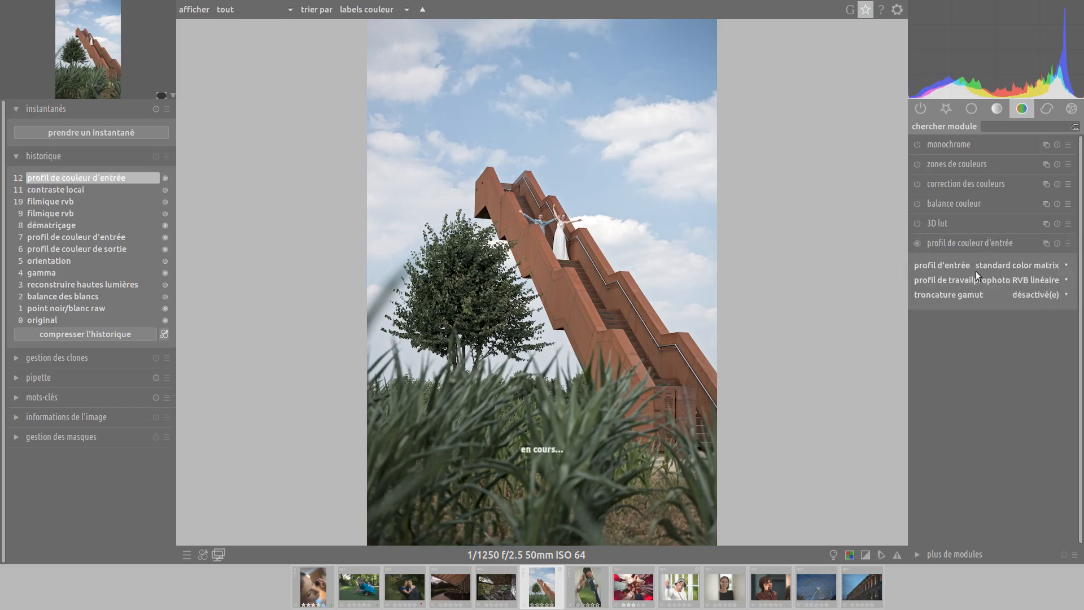
# Apply a balance couleur preset with 119.82 % input saturation and 112.35 % output saturation, and collapse the module
pyautogui.click(957, 201)
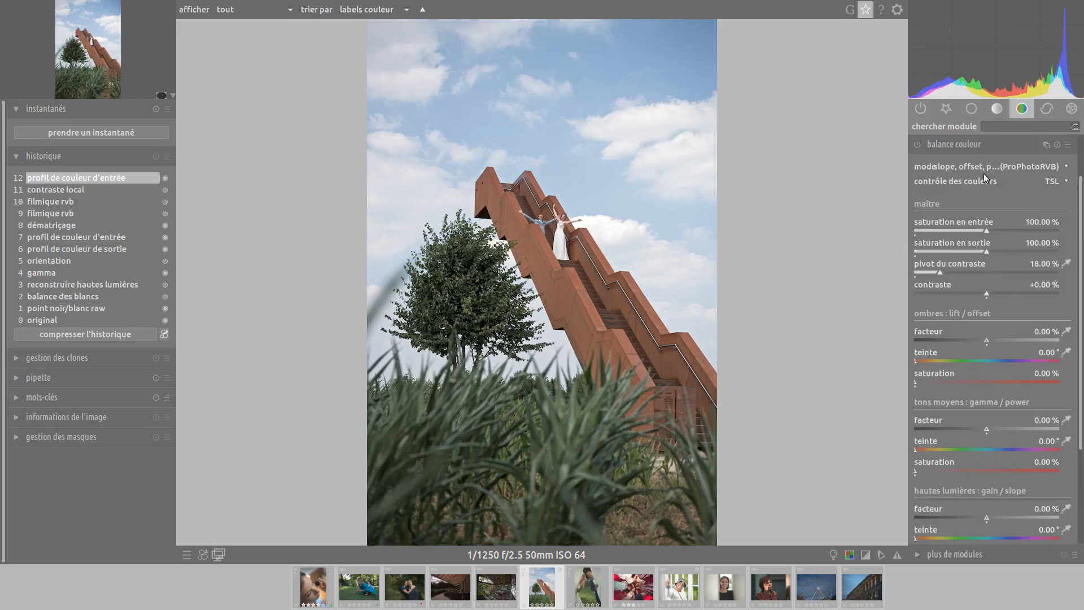
pyautogui.click(1068, 145)
pyautogui.click(1019, 217)
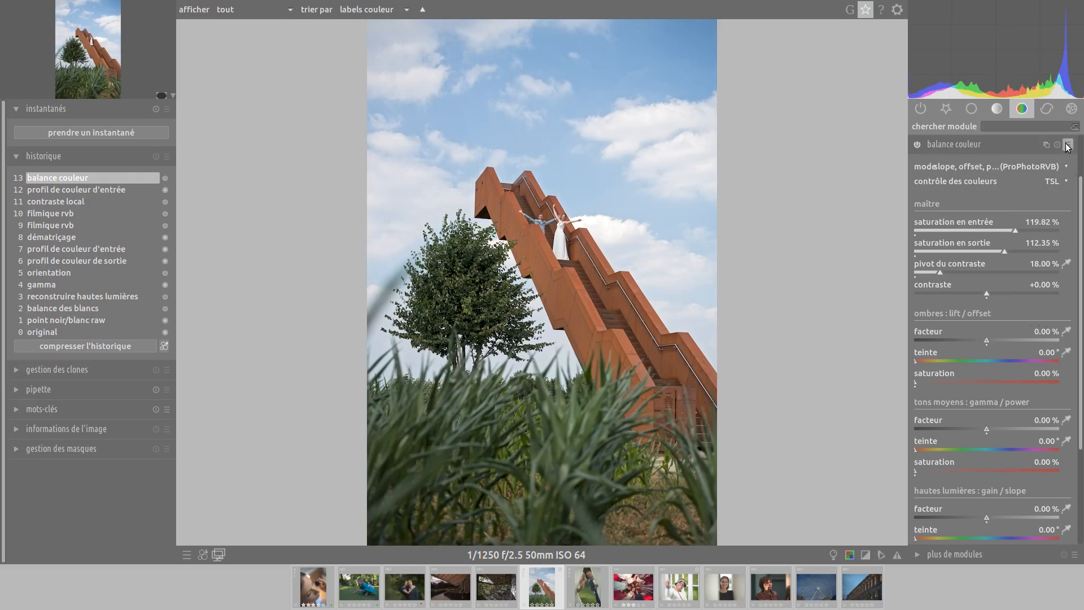
pyautogui.click(956, 145)
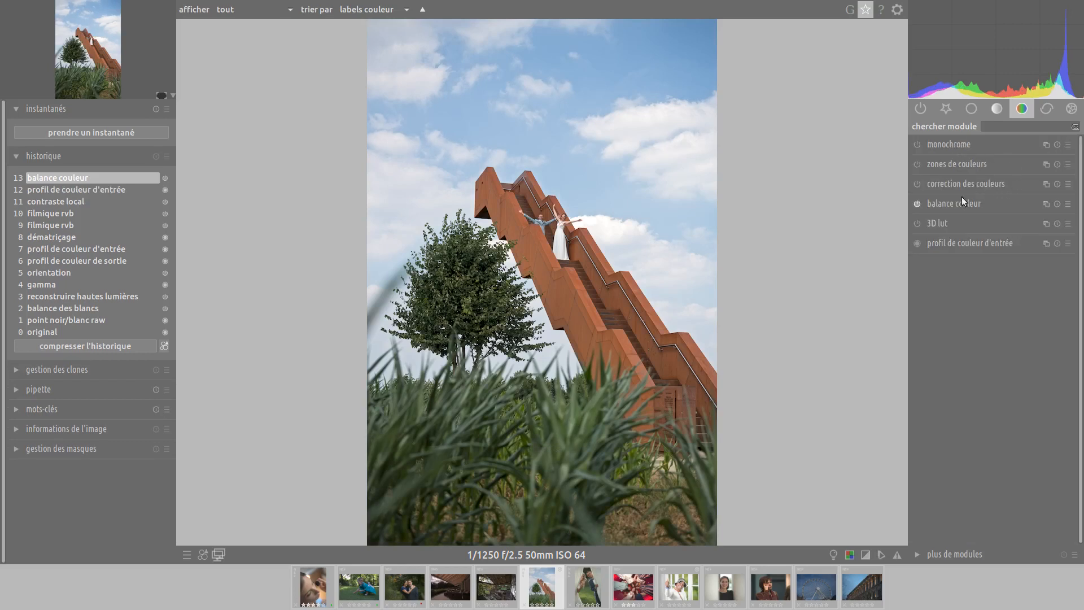
# Apply the interieur-jaune preset to zones de couleurs, check its hue curve and collapse the module
pyautogui.click(954, 164)
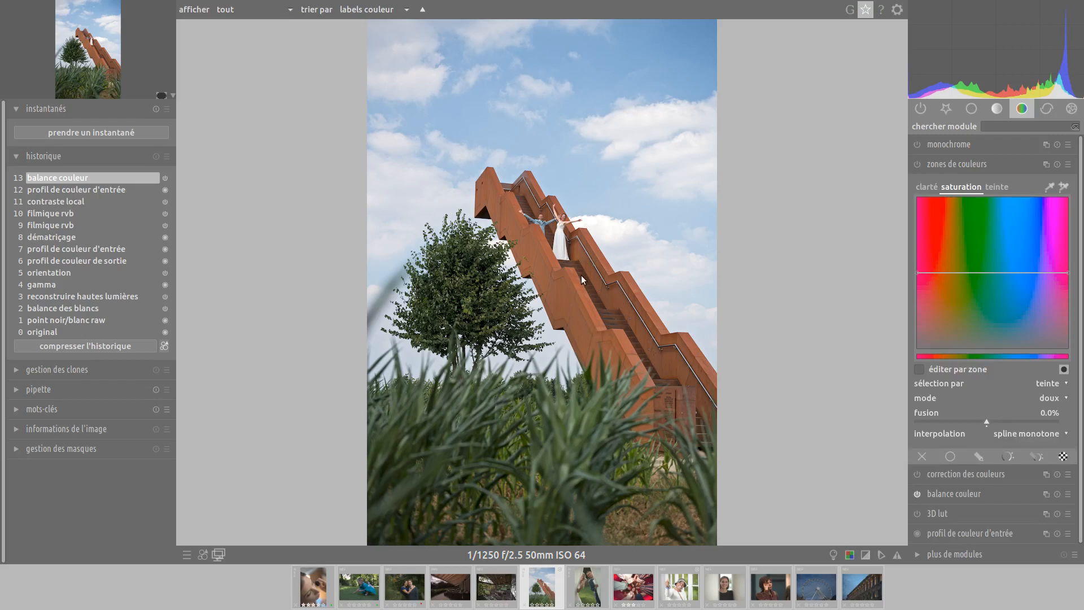
pyautogui.click(1071, 163)
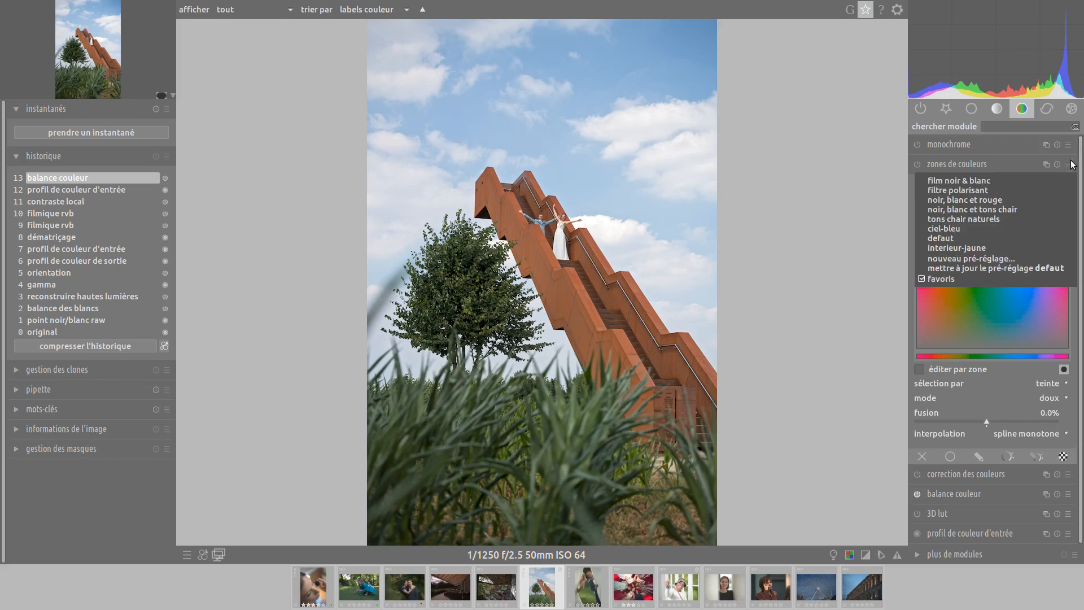
pyautogui.click(1000, 247)
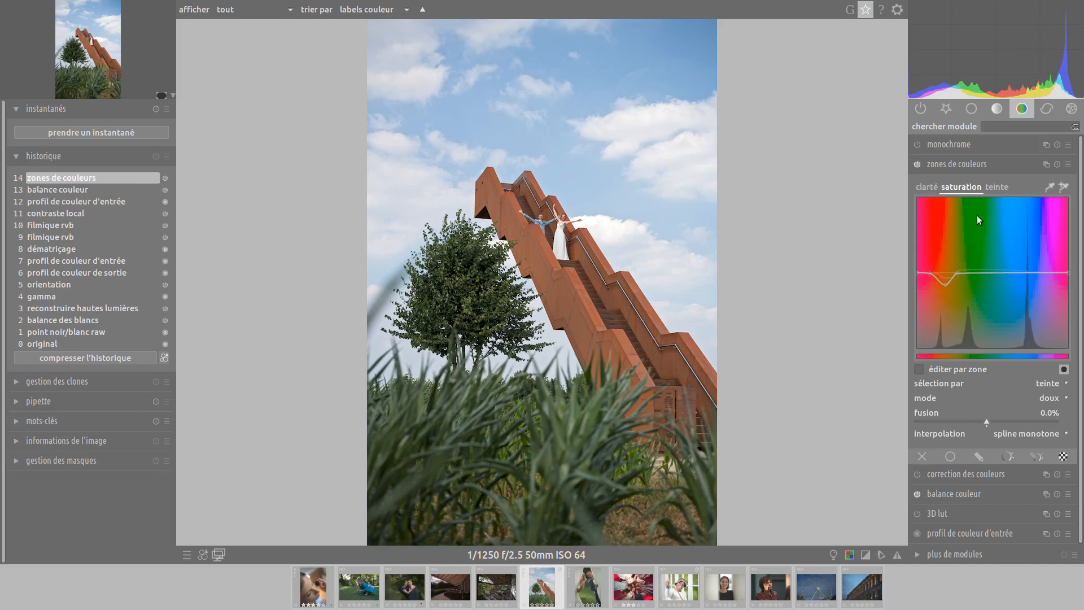
pyautogui.click(996, 188)
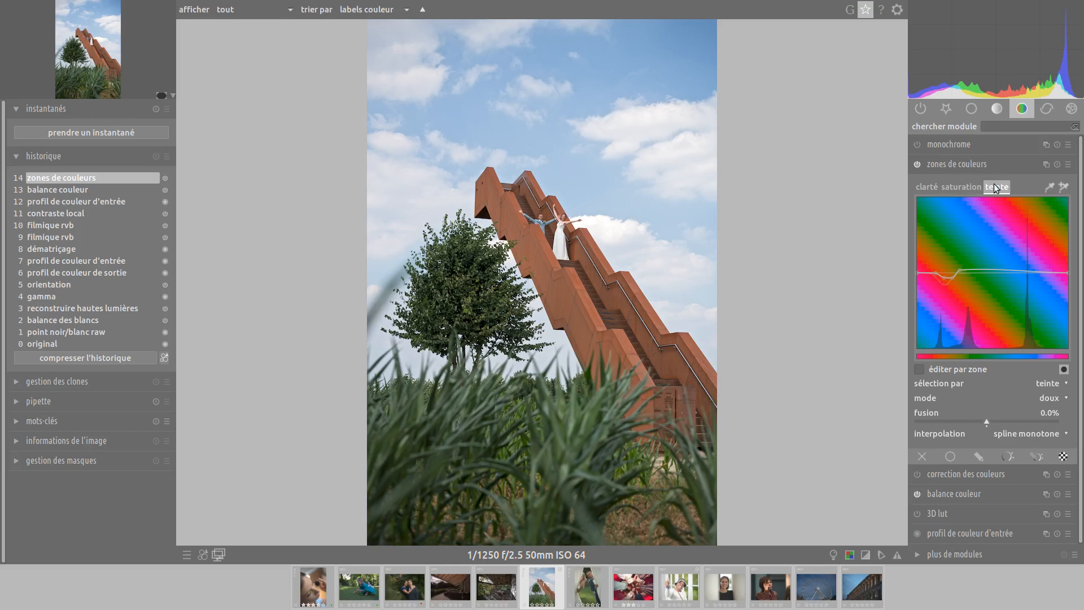
pyautogui.click(960, 165)
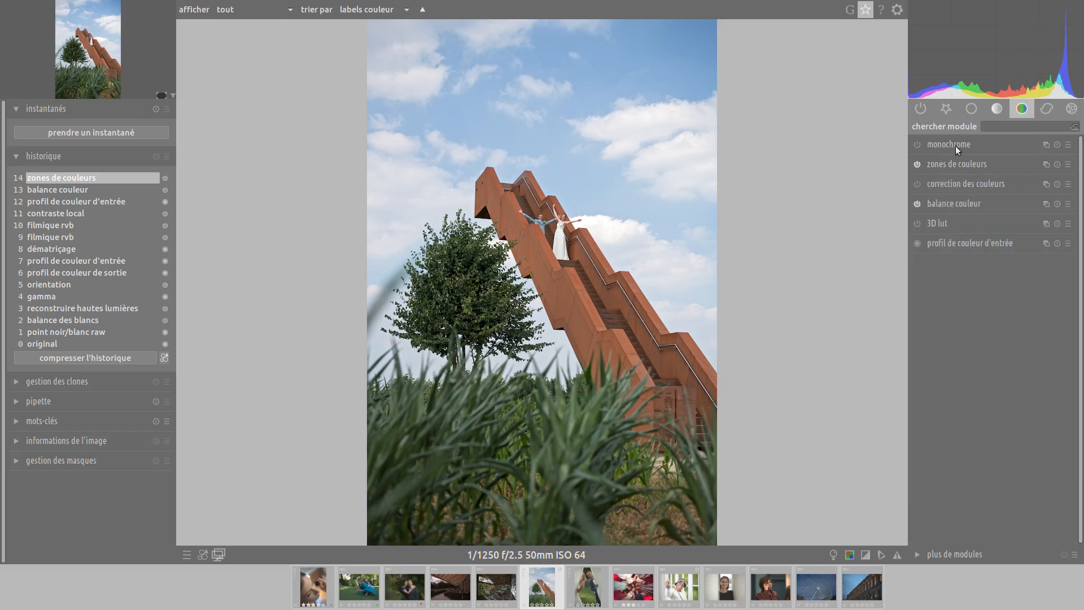
# Apply the Defaut-Z7 preset to renforcer la netteté and inspect the staircase details at 100 %
pyautogui.click(1047, 108)
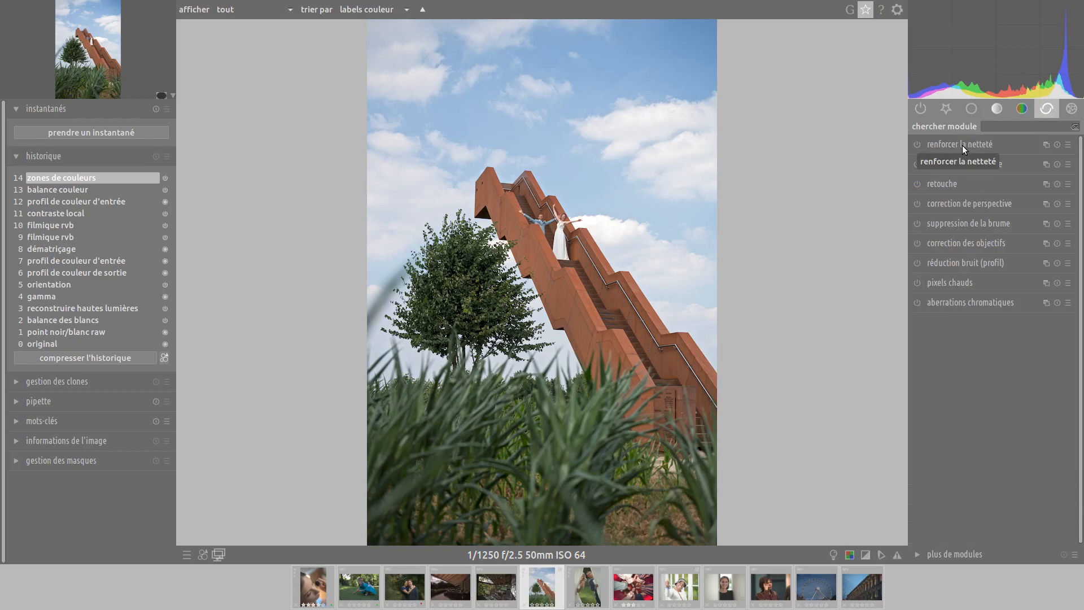
pyautogui.hotkey('alt', '1')
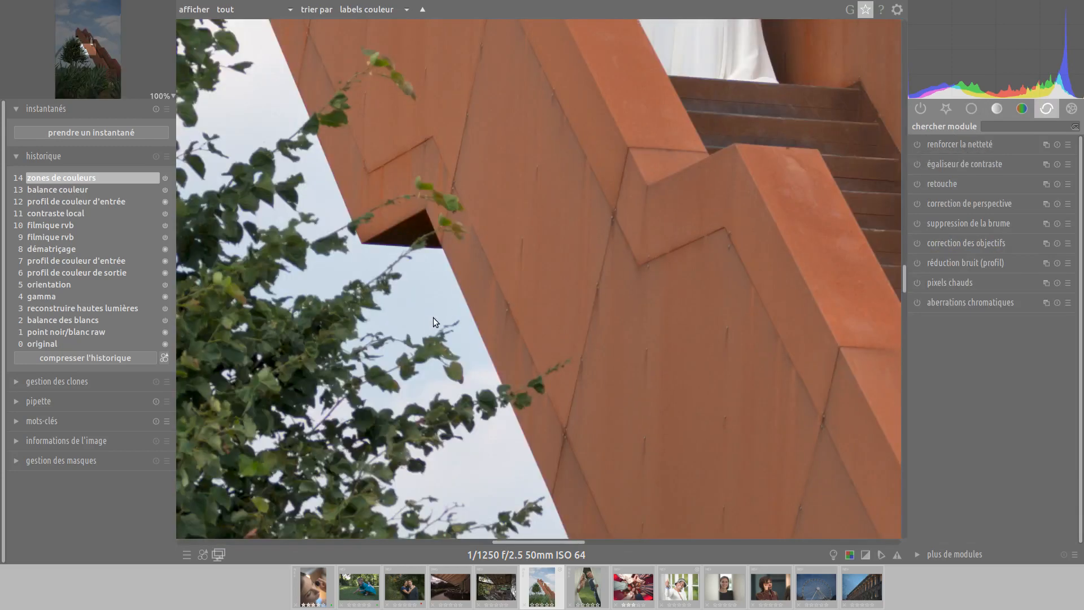
pyautogui.moveTo(433, 317); pyautogui.dragTo(377, 367)
pyautogui.moveTo(642, 234); pyautogui.dragTo(475, 221)
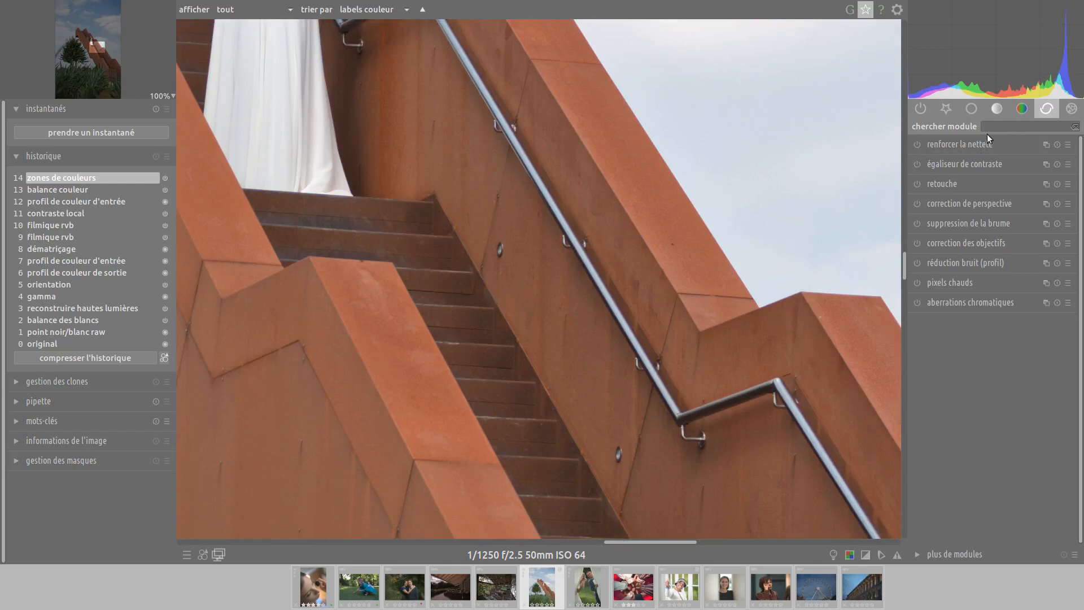
pyautogui.click(1068, 145)
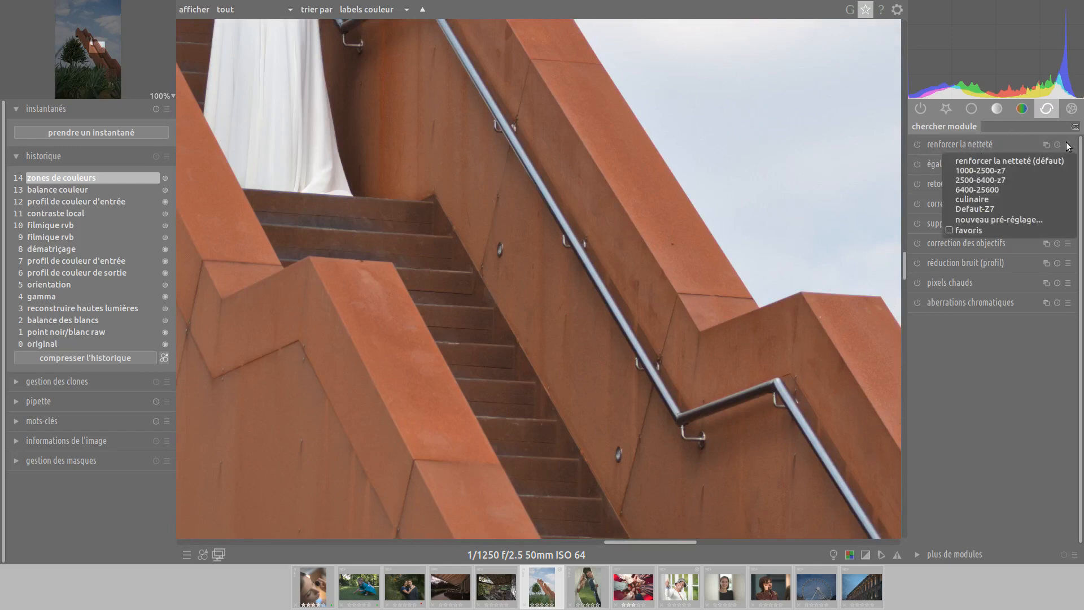
pyautogui.click(1028, 208)
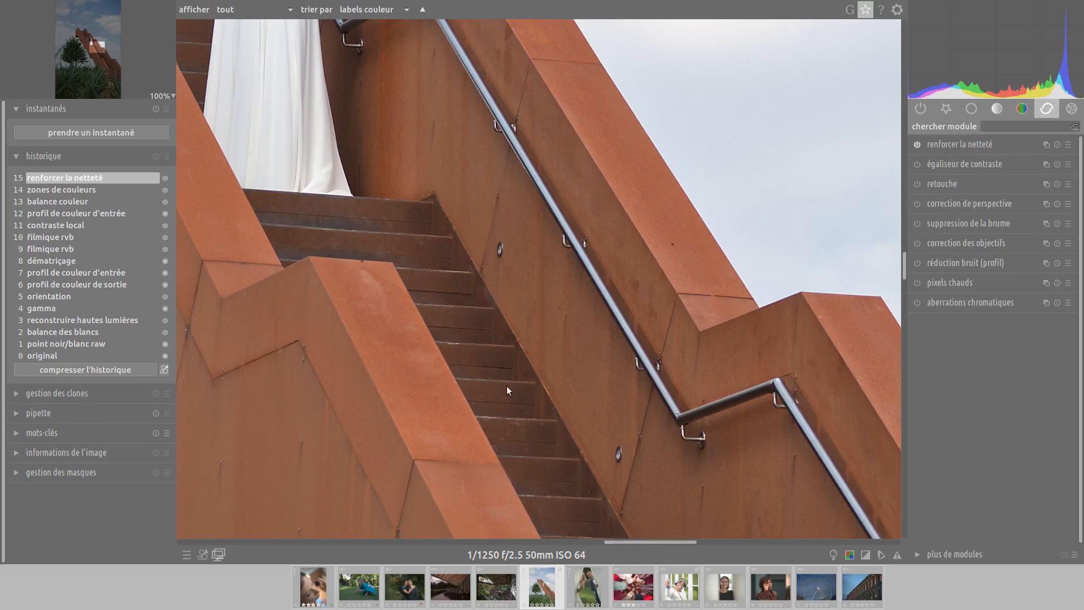
pyautogui.moveTo(375, 371); pyautogui.dragTo(728, 274)
pyautogui.moveTo(554, 275); pyautogui.dragTo(649, 497)
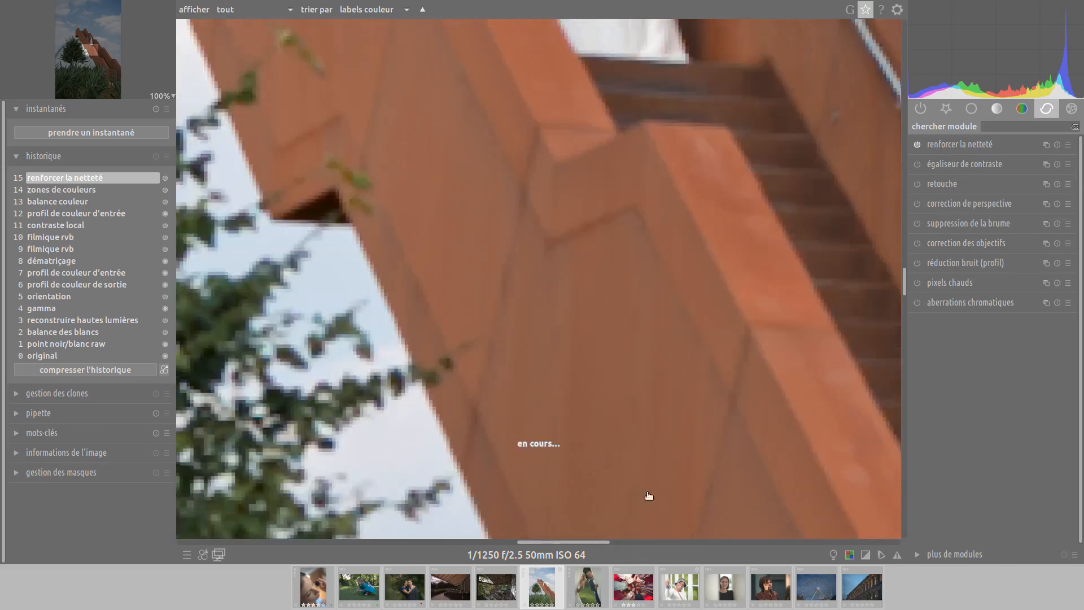
# Reapply the Default-Z7 preset to contraste local
pyautogui.click(998, 108)
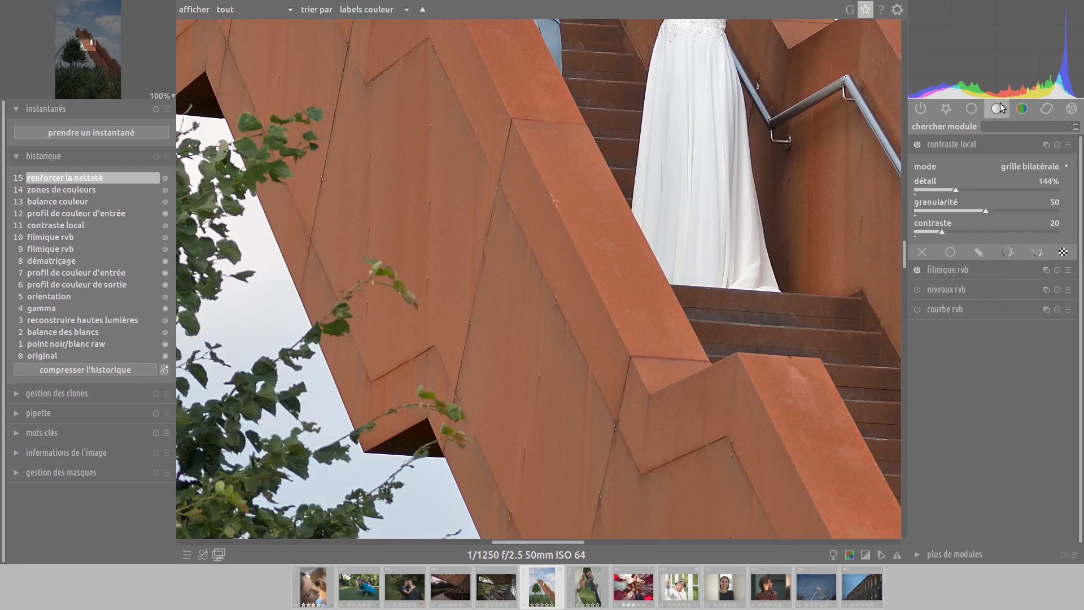
pyautogui.click(1067, 145)
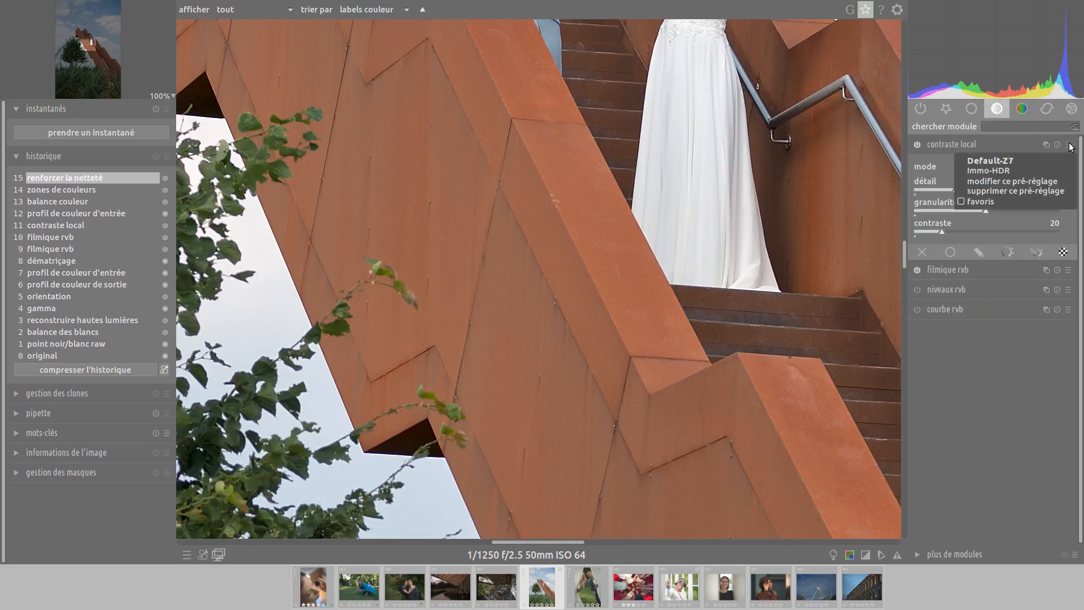
pyautogui.click(1042, 161)
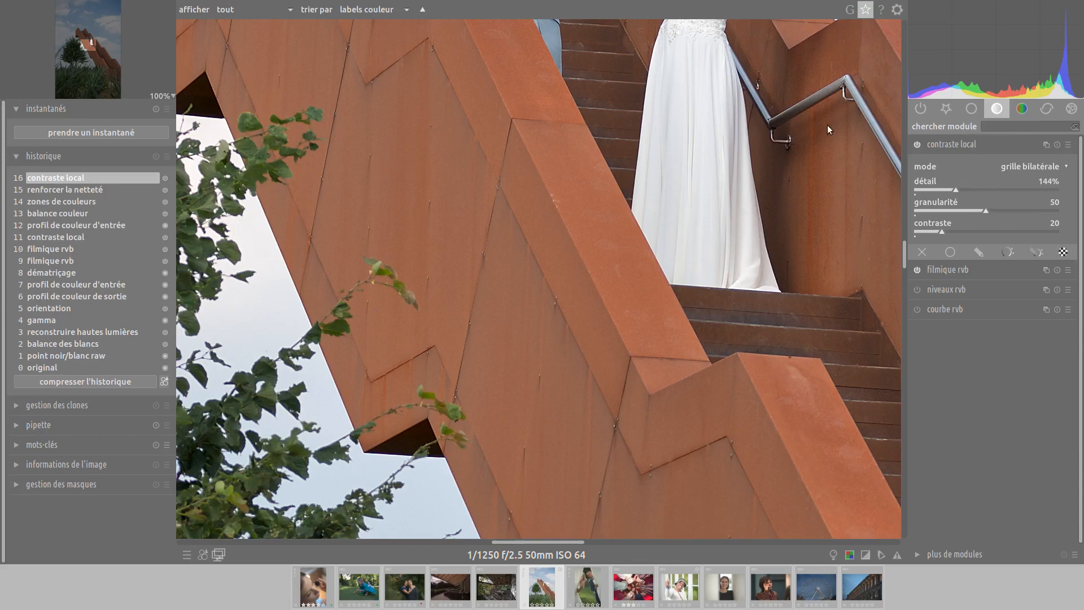
# In renforcer la netteté, set the radius to about 1.945 and the threshold to about 17.806, with the quantity at 2.000
pyautogui.click(1022, 108)
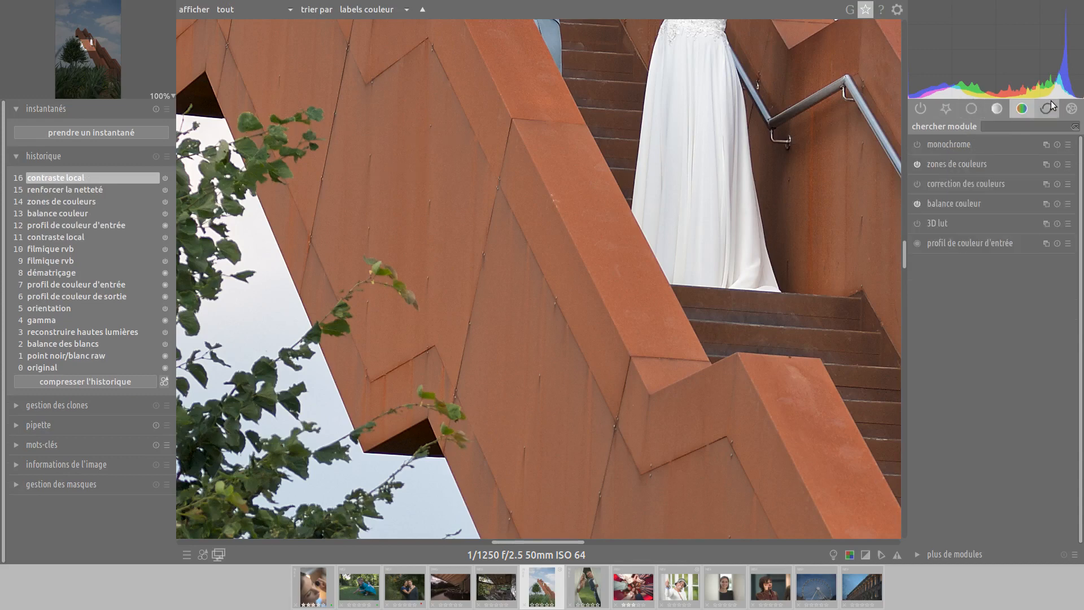
pyautogui.click(1049, 107)
pyautogui.click(960, 145)
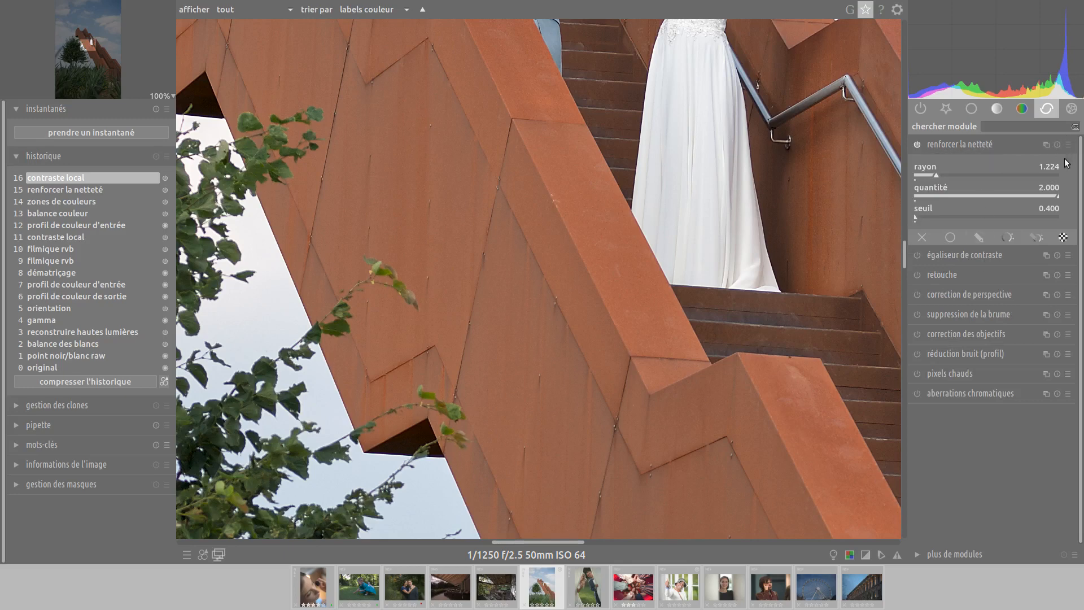
pyautogui.click(950, 147)
pyautogui.click(951, 147)
pyautogui.moveTo(938, 174); pyautogui.dragTo(979, 174)
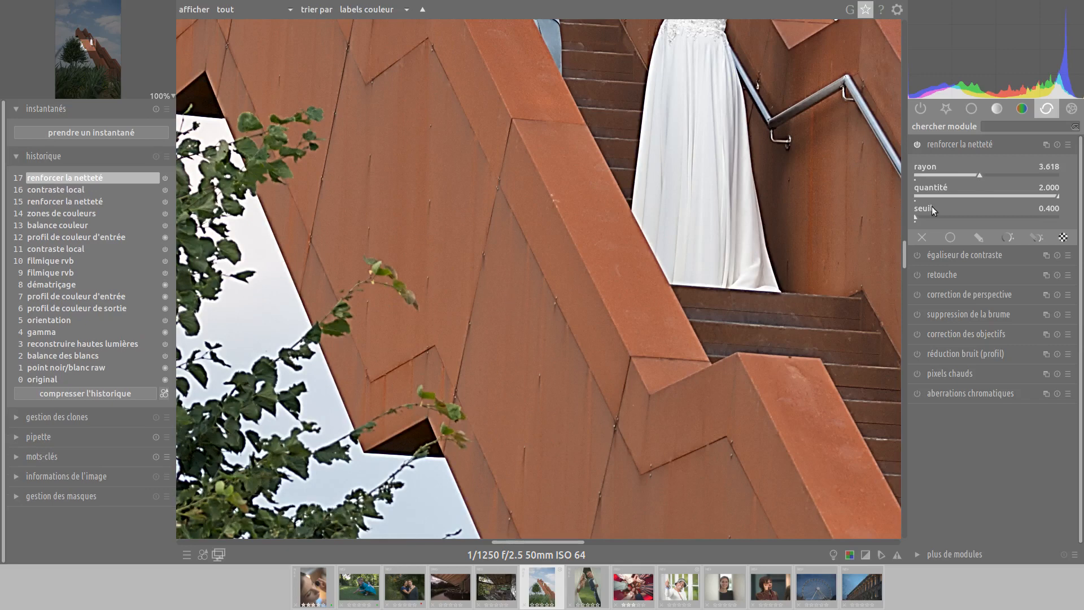
pyautogui.moveTo(1057, 195); pyautogui.dragTo(1080, 193)
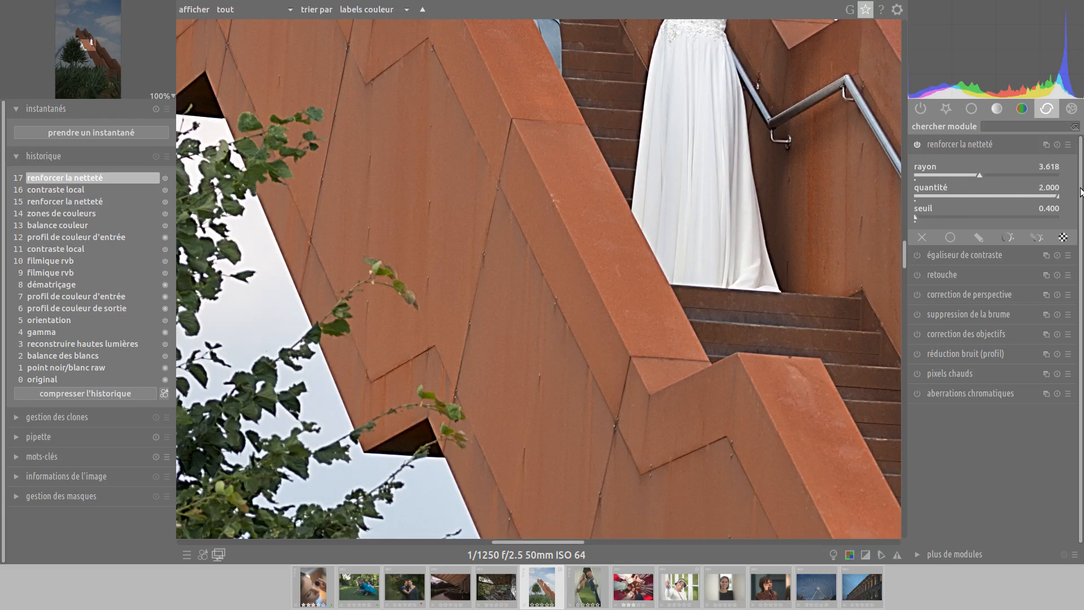
pyautogui.moveTo(971, 176); pyautogui.dragTo(949, 174)
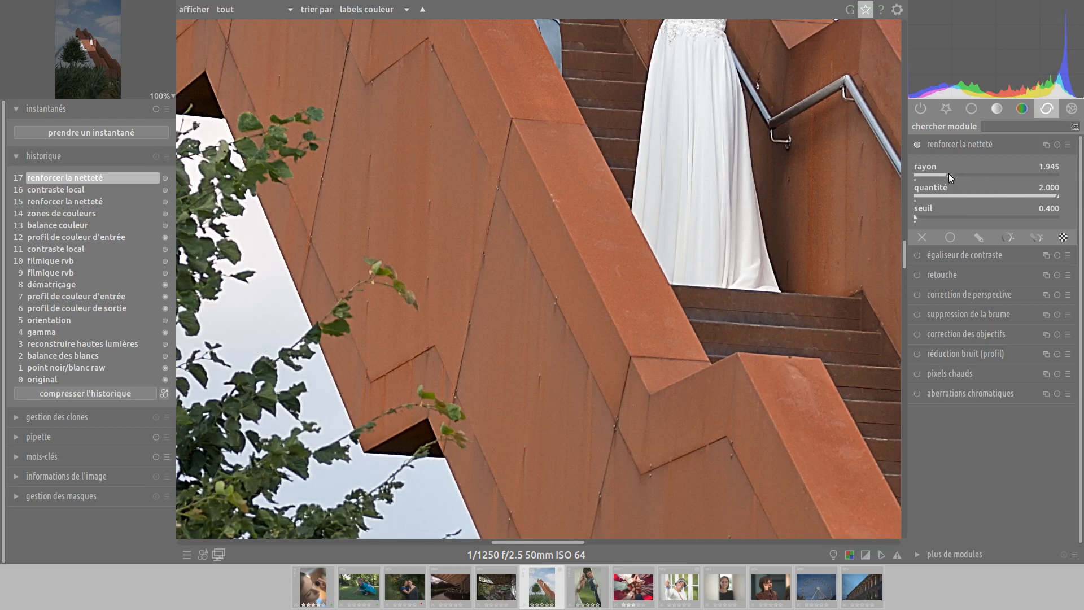
pyautogui.moveTo(920, 216); pyautogui.dragTo(912, 217)
pyautogui.moveTo(915, 215); pyautogui.dragTo(941, 215)
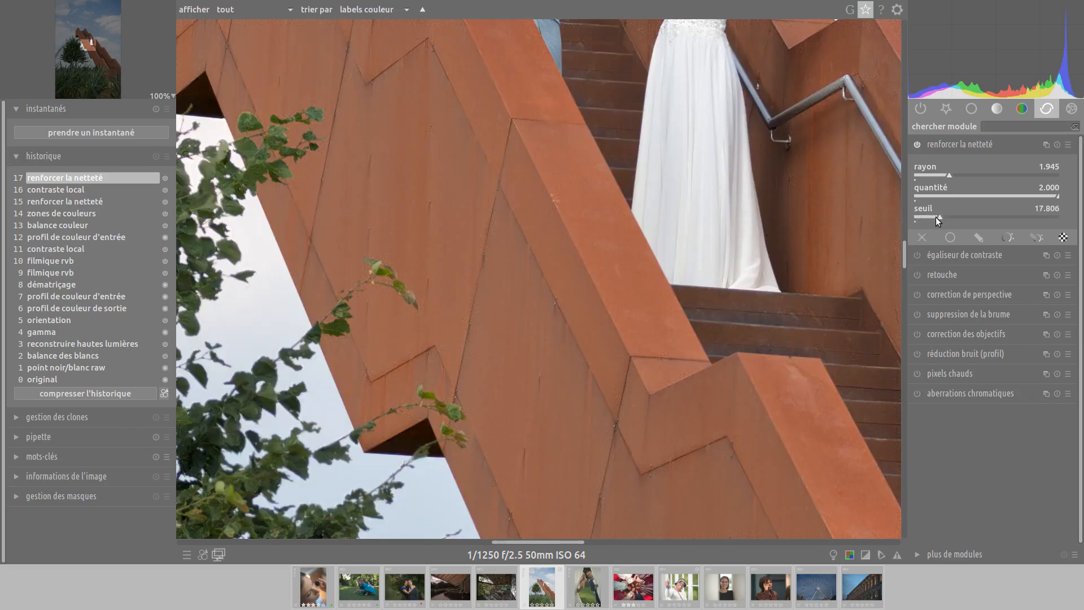
# In renforcer la netteté, try a threshold of 0.500 and reapply the Defaut-Z7 preset
pyautogui.moveTo(931, 216); pyautogui.dragTo(916, 218)
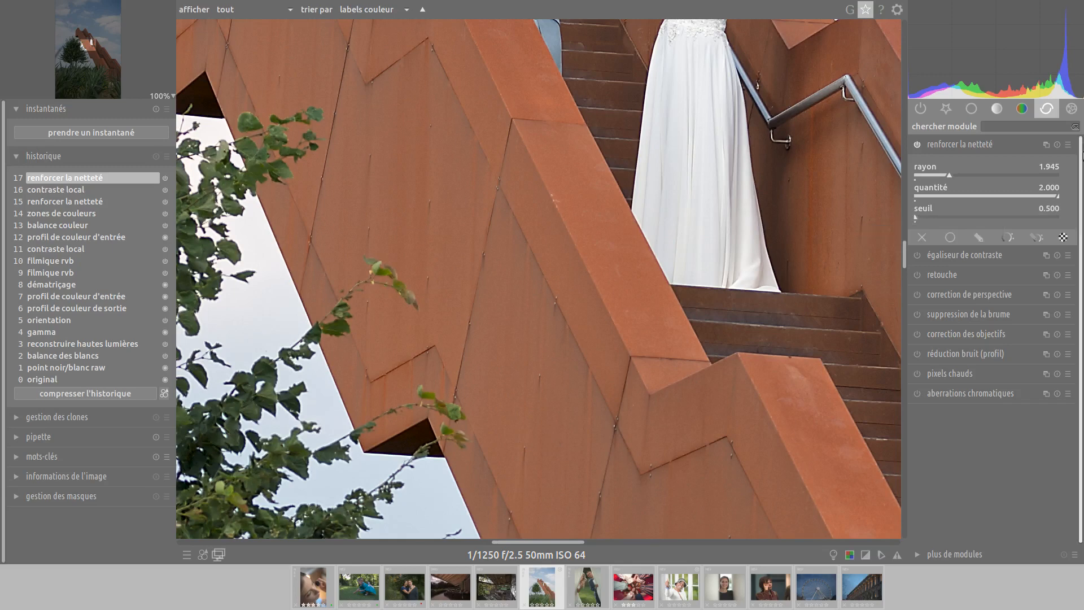
pyautogui.click(1069, 144)
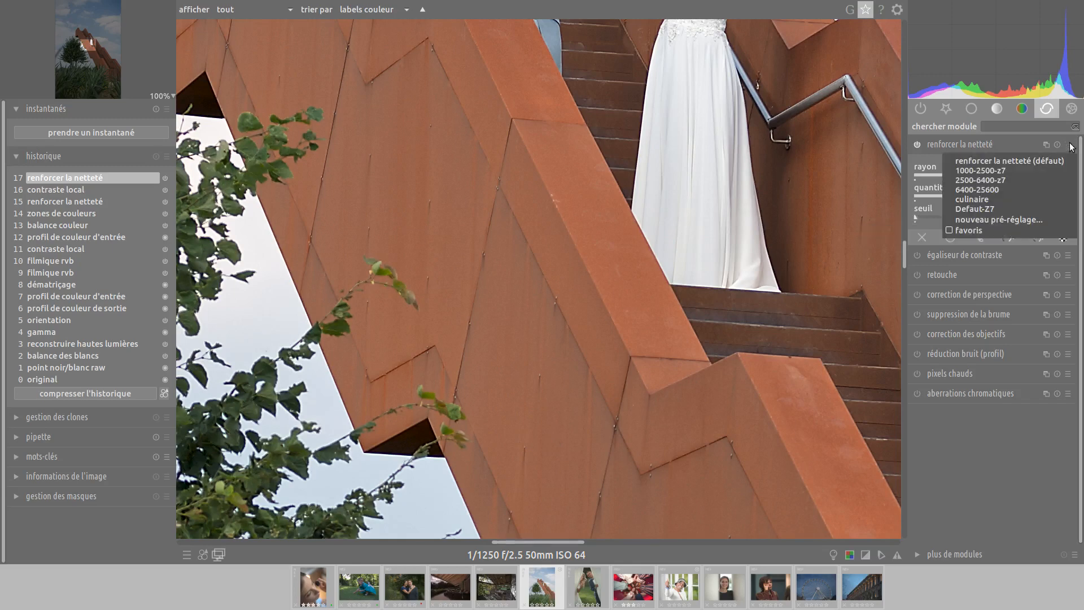
pyautogui.click(1010, 208)
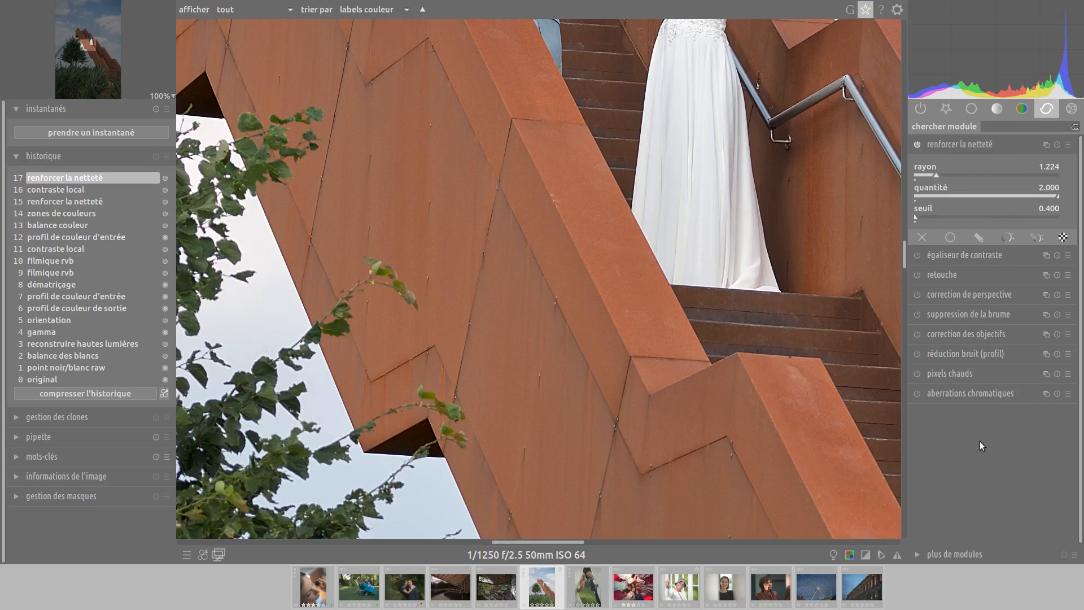
# Check the camera and lens settings in correction des objectifs and collapse the module without enabling it
pyautogui.click(950, 333)
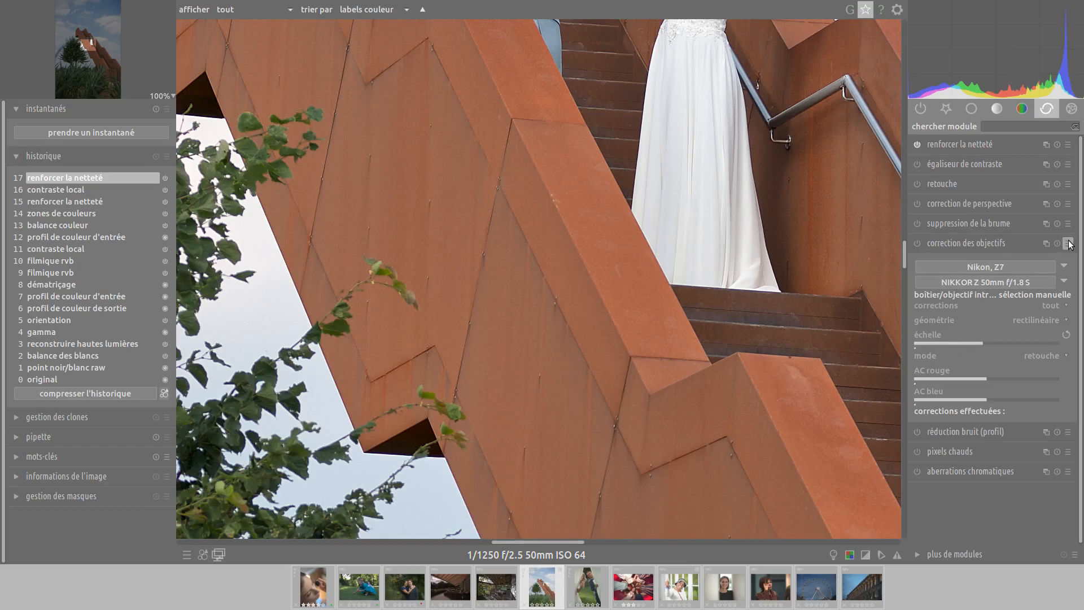
pyautogui.click(973, 242)
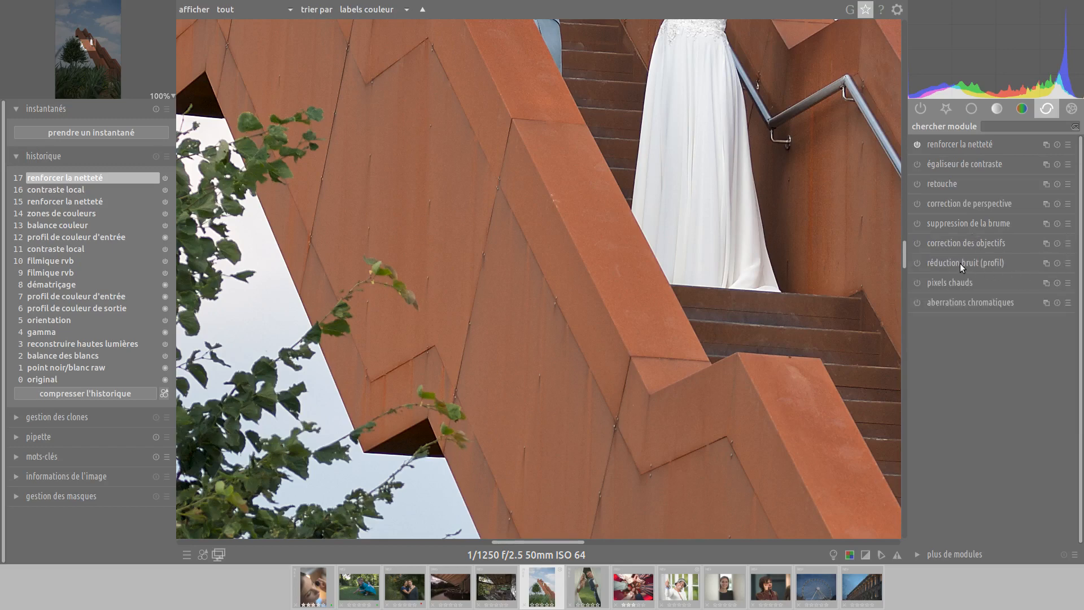
pyautogui.click(987, 241)
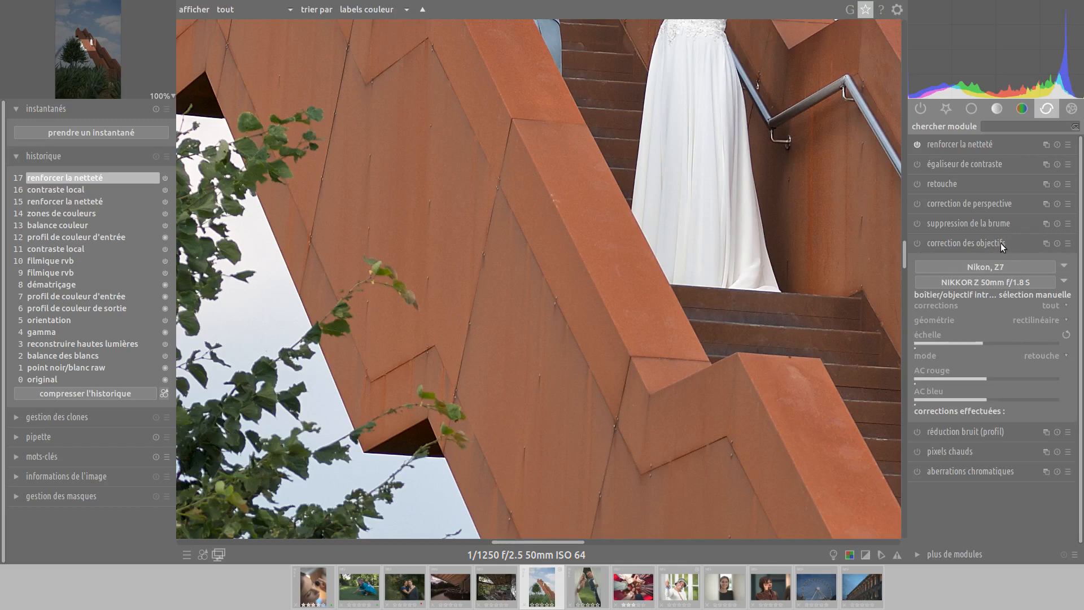
pyautogui.click(1000, 243)
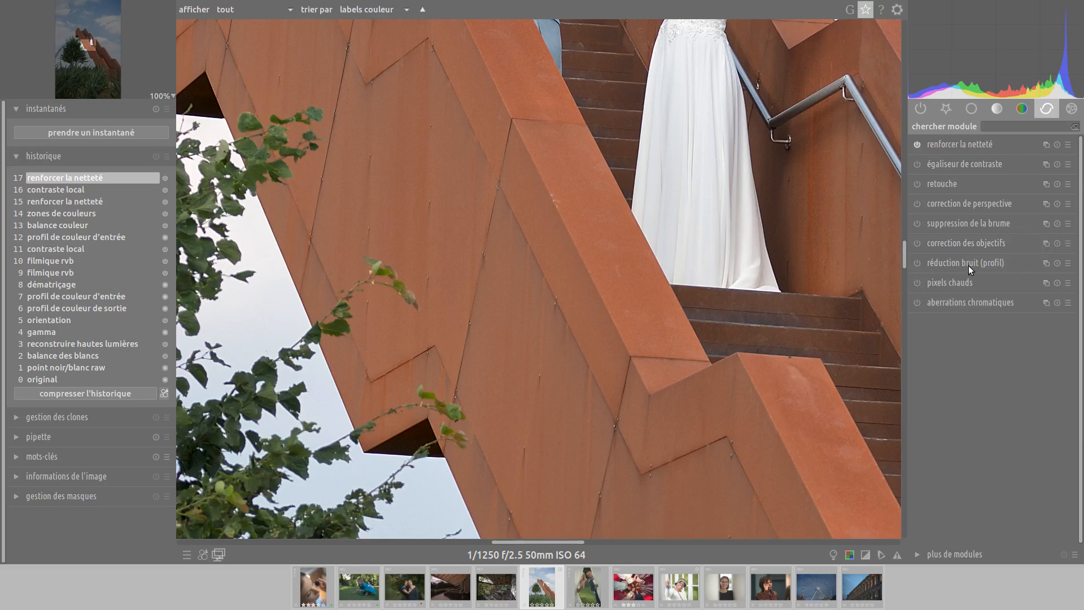
# Apply the iso-auto preset to réduction bruit (profil) and review the module's list of presets
pyautogui.click(1068, 264)
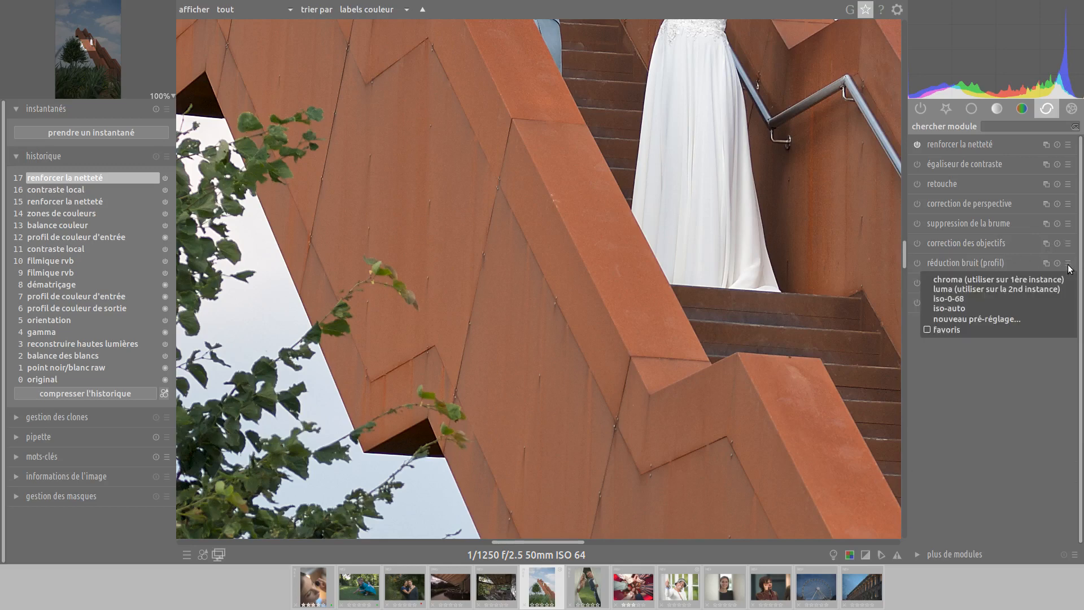
pyautogui.click(1042, 310)
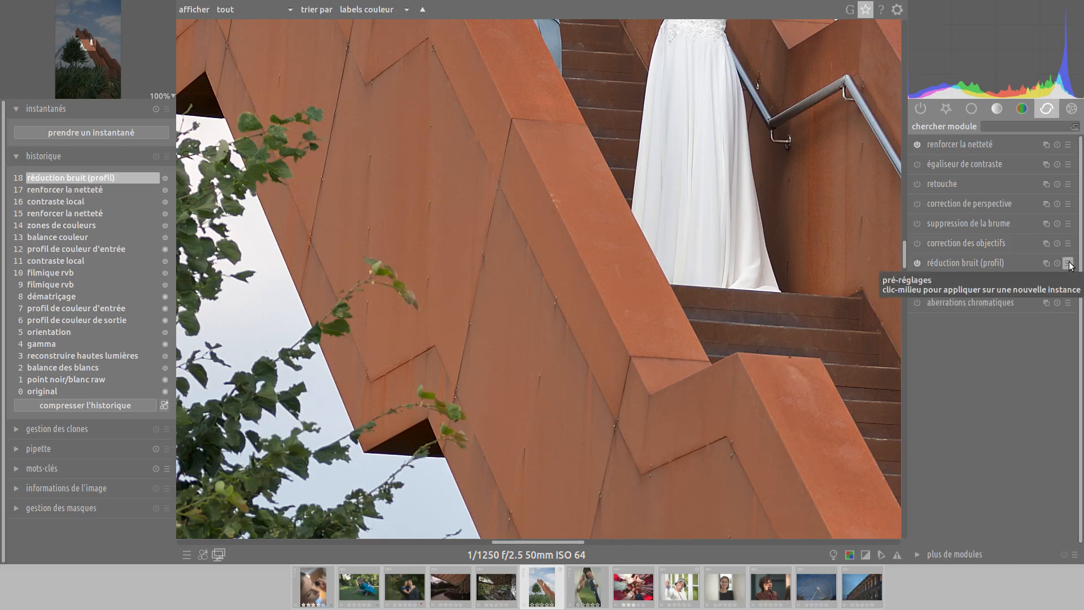
pyautogui.click(1069, 264)
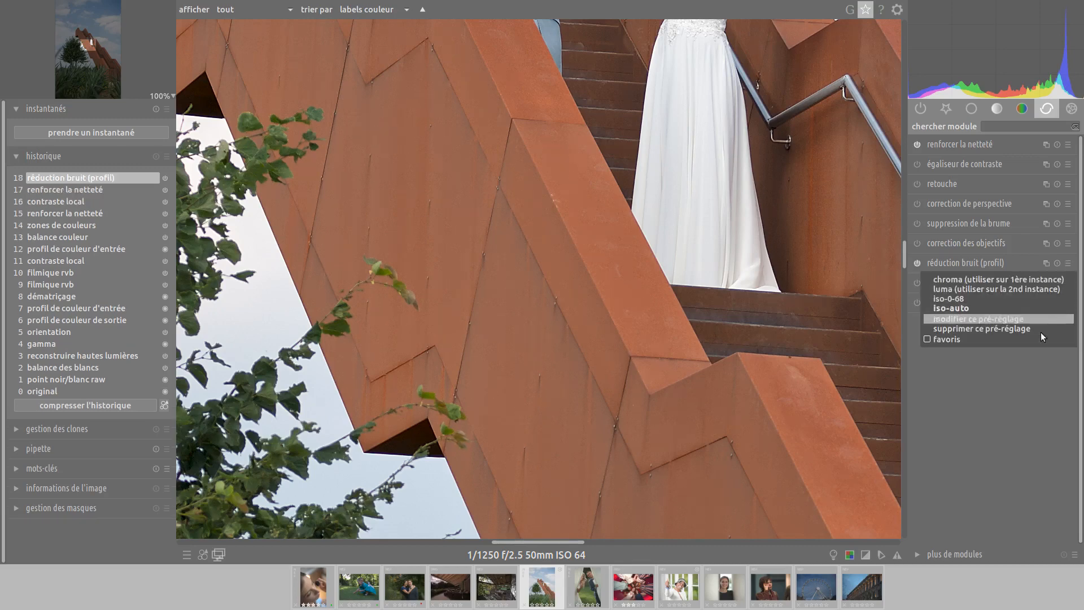
pyautogui.click(1015, 415)
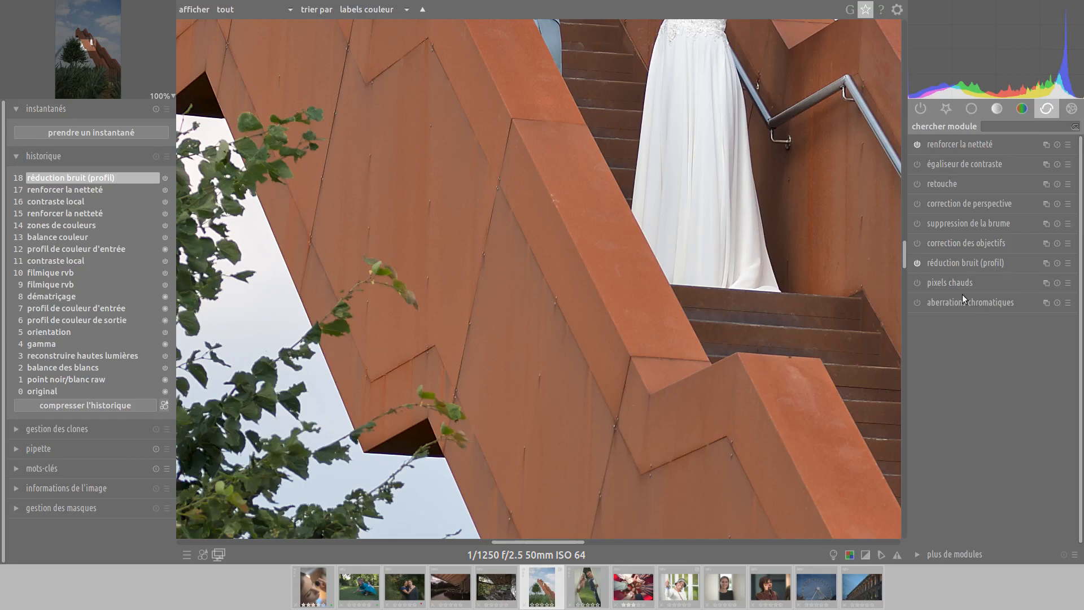
pyautogui.click(1069, 264)
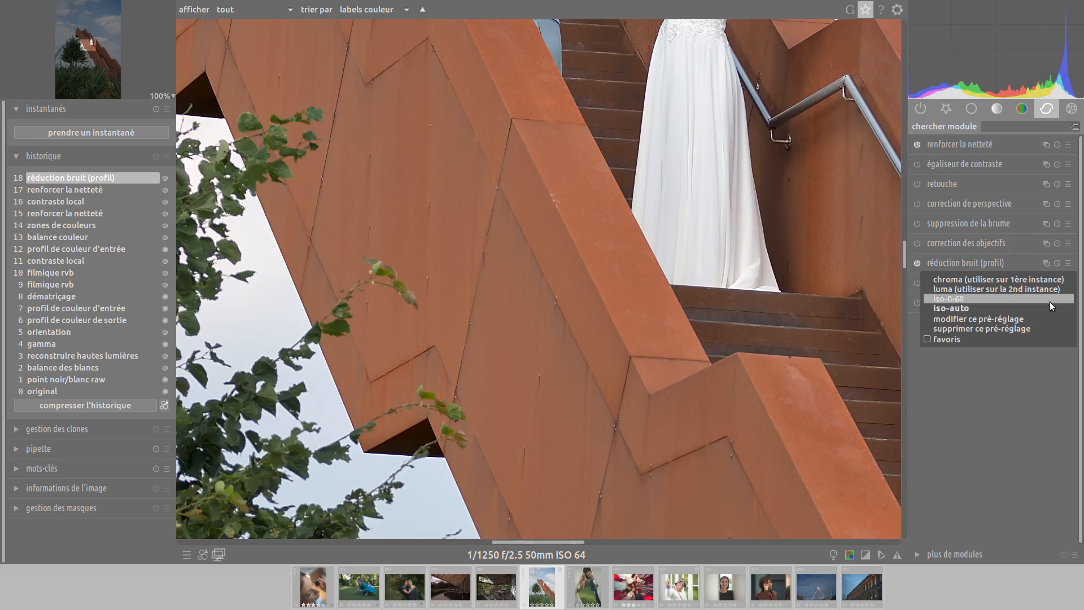
pyautogui.click(1026, 456)
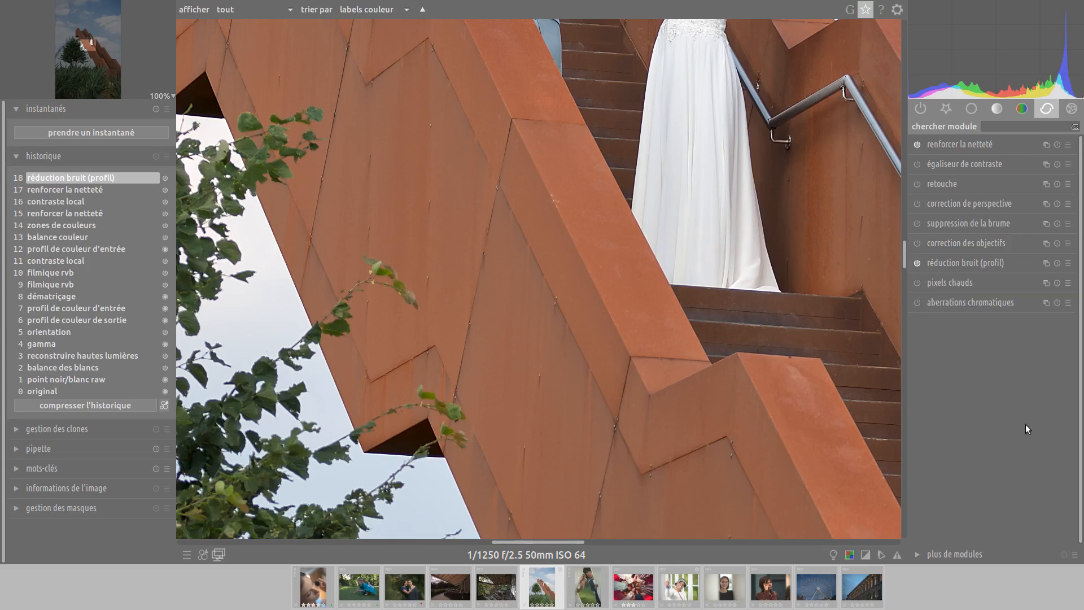
# Enable and expand aberrations chromatiques for automatic correction of the staircase photo
pyautogui.click(1069, 301)
pyautogui.click(988, 300)
pyautogui.click(1057, 306)
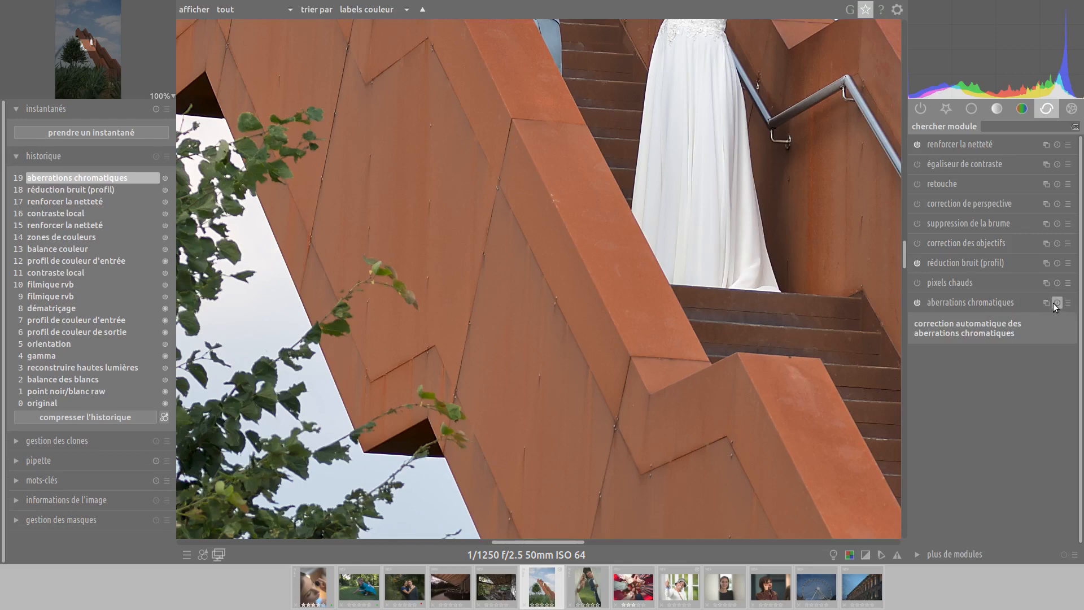
# Try out an auto-applied new preset for aberrations chromatiques, consult the image information, discard the preset and disable the module
pyautogui.click(1068, 304)
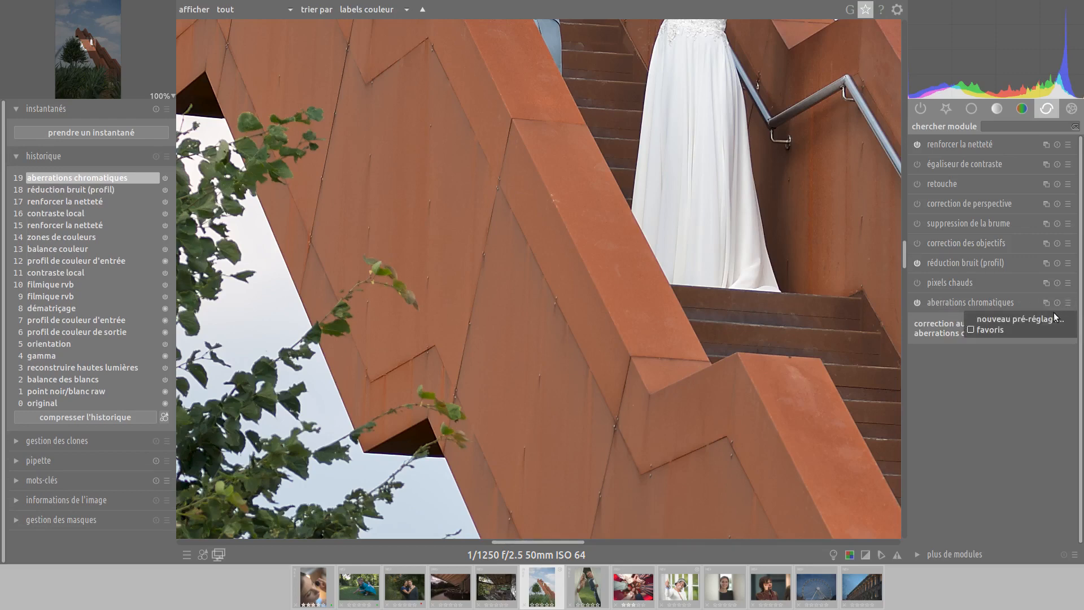
pyautogui.click(1052, 320)
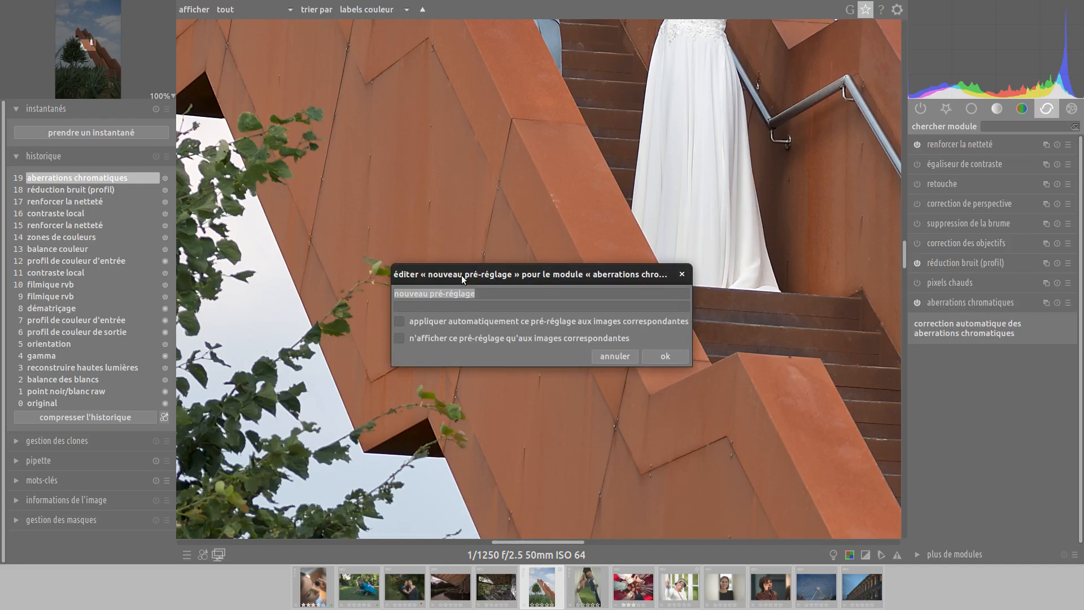
pyautogui.click(486, 296)
pyautogui.click(400, 321)
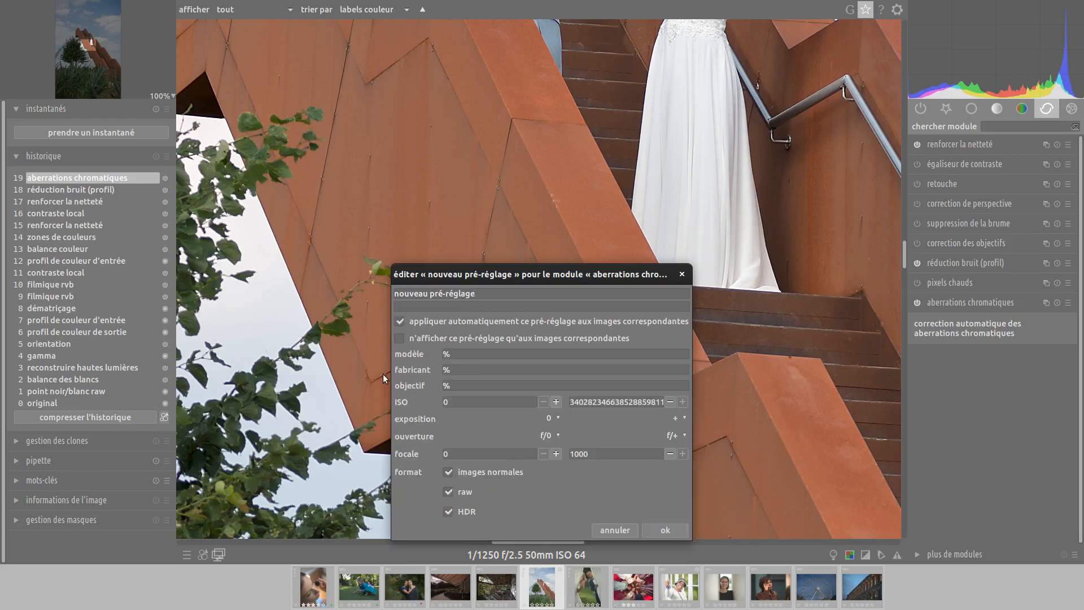
pyautogui.click(22, 499)
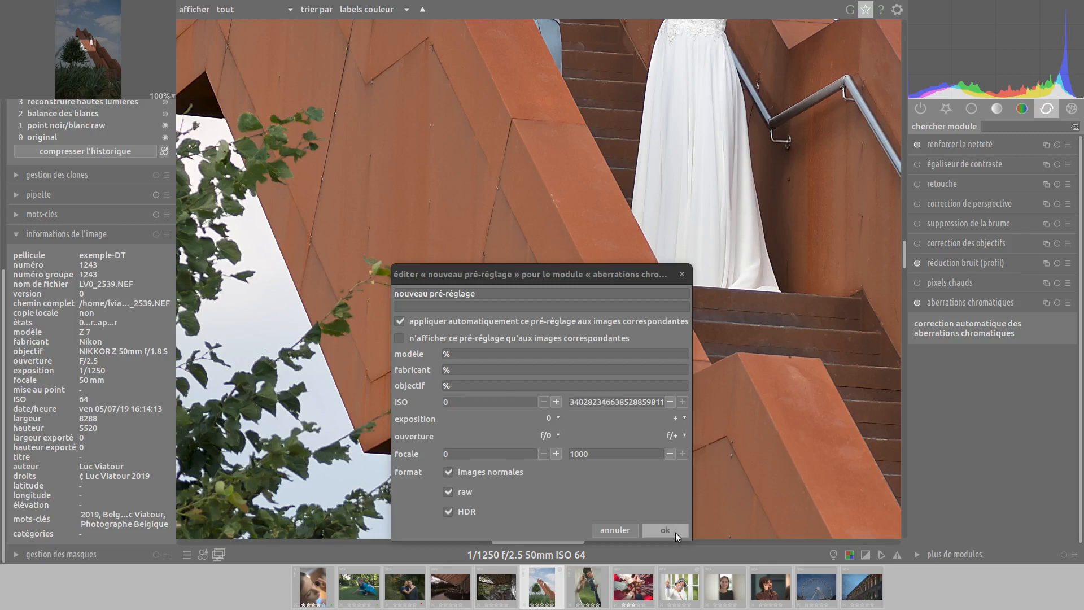
pyautogui.click(682, 274)
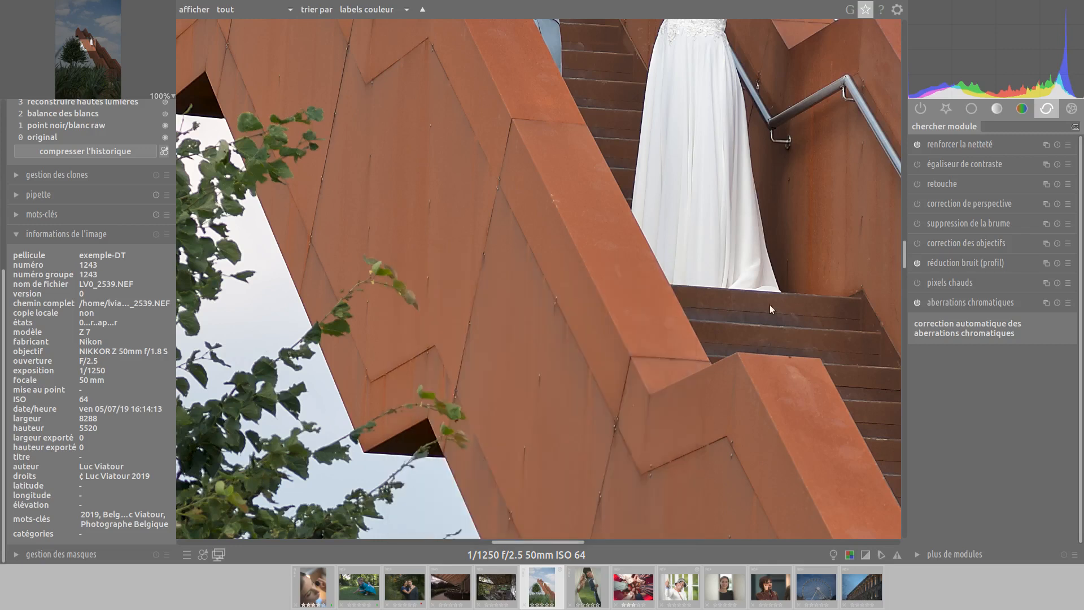
pyautogui.click(916, 303)
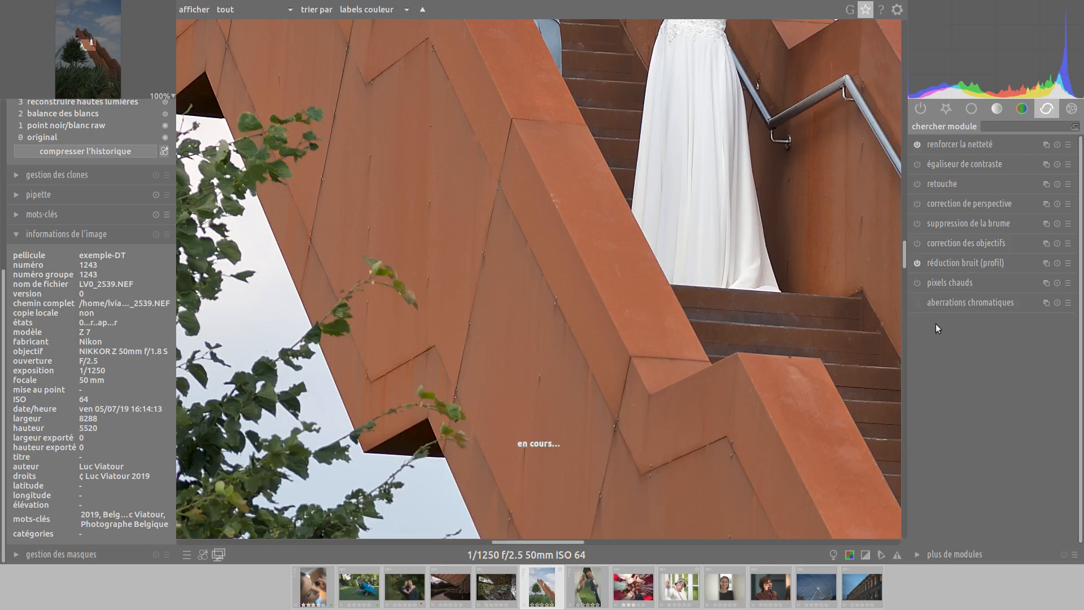
# Open the photo of the girl in the turquoise dress, collapse the image information and compress the photo's history
pyautogui.click(1048, 110)
pyautogui.click(364, 586)
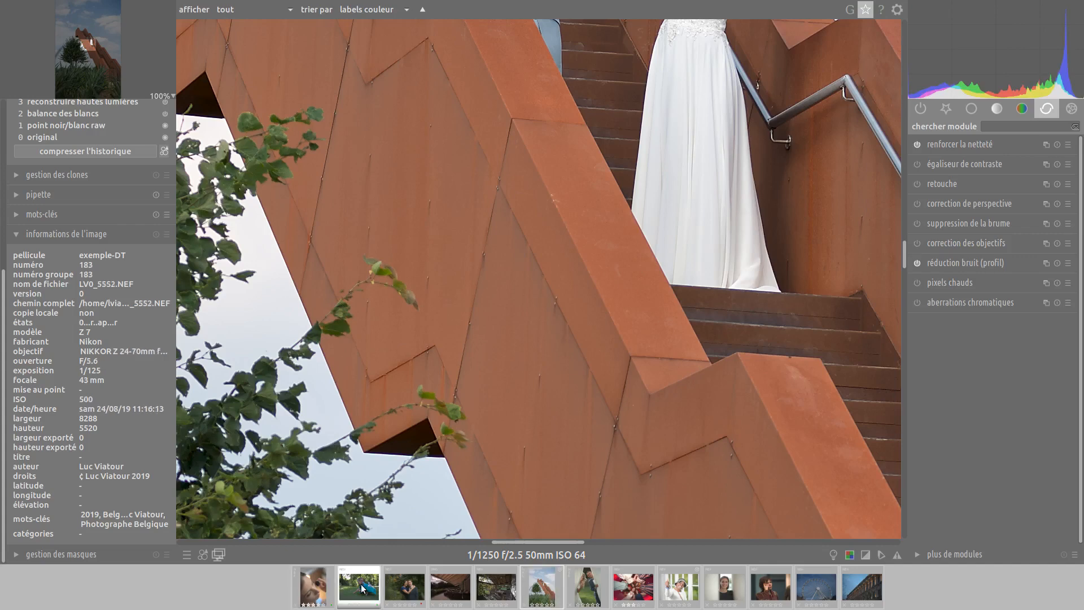
pyautogui.hotkey('alt', '3')
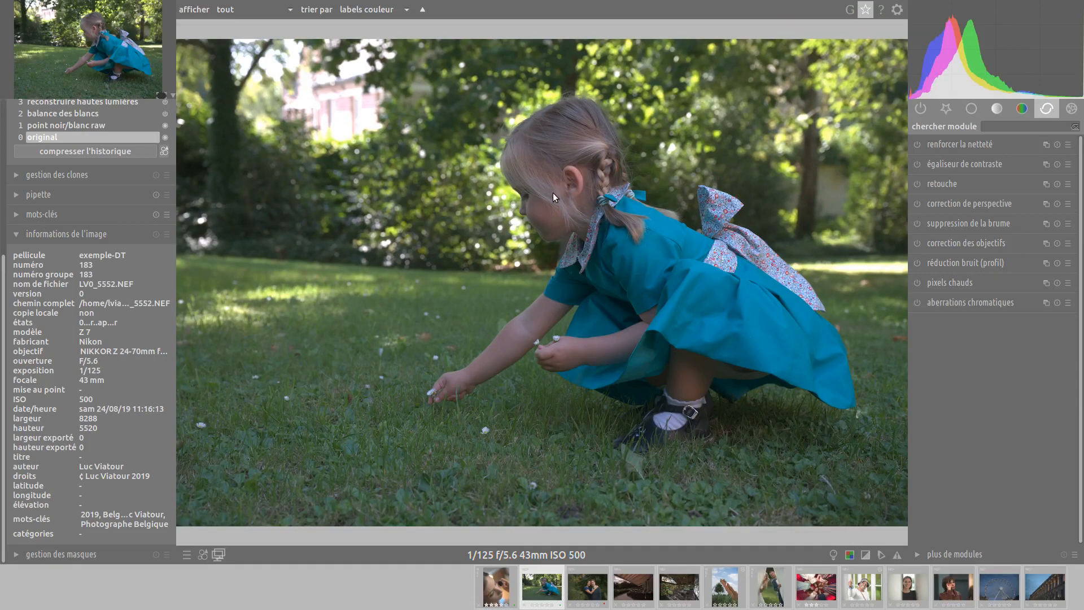
pyautogui.click(17, 234)
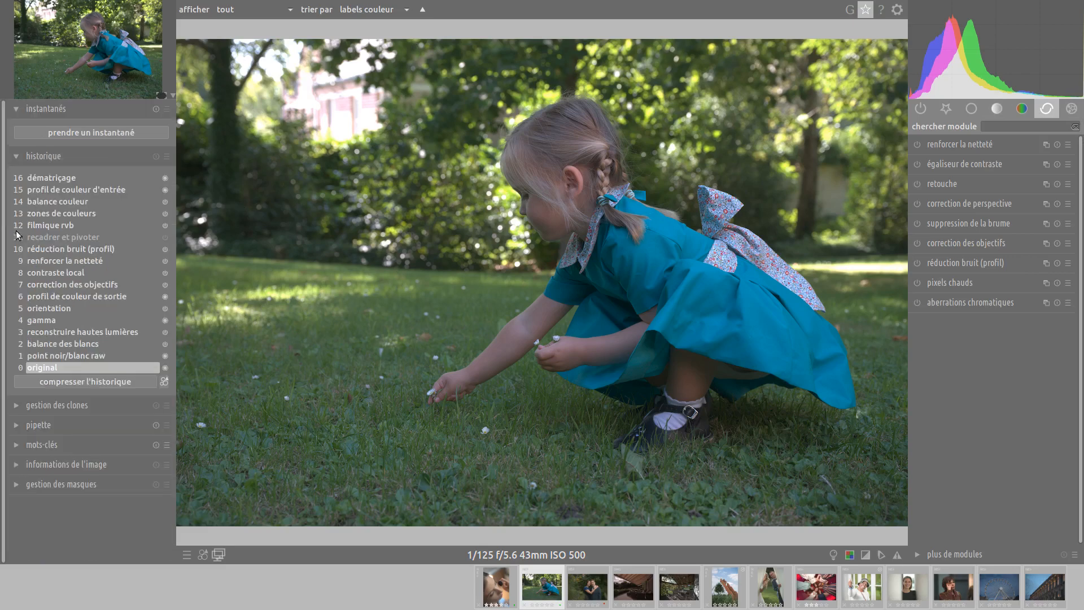
pyautogui.click(70, 382)
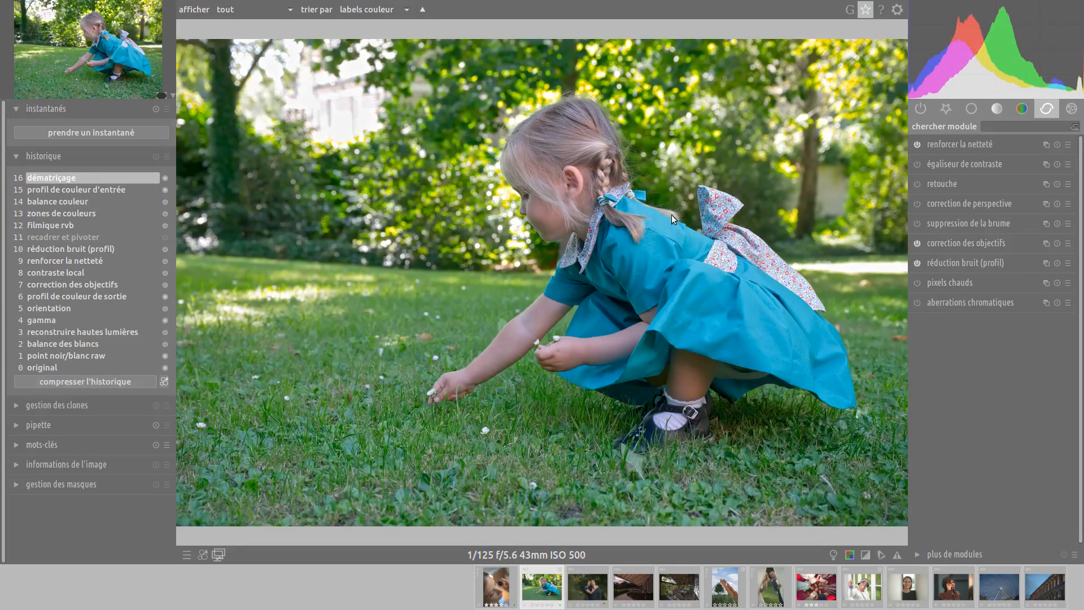
# Open the embracing couple's photo and the bride-and-groom curtain photo, compressing the history of each
pyautogui.click(591, 587)
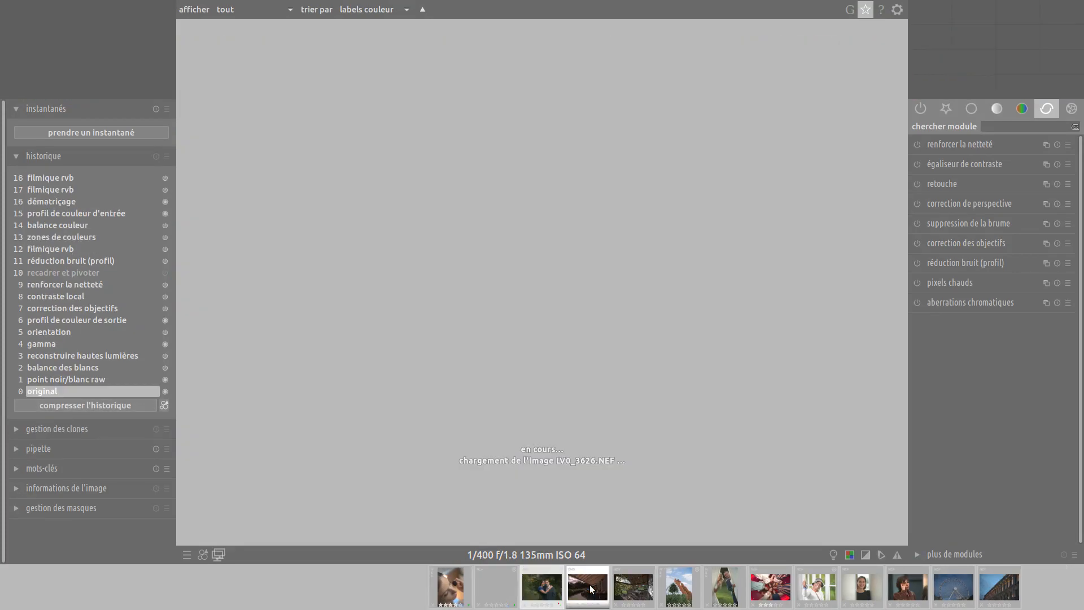
pyautogui.click(66, 405)
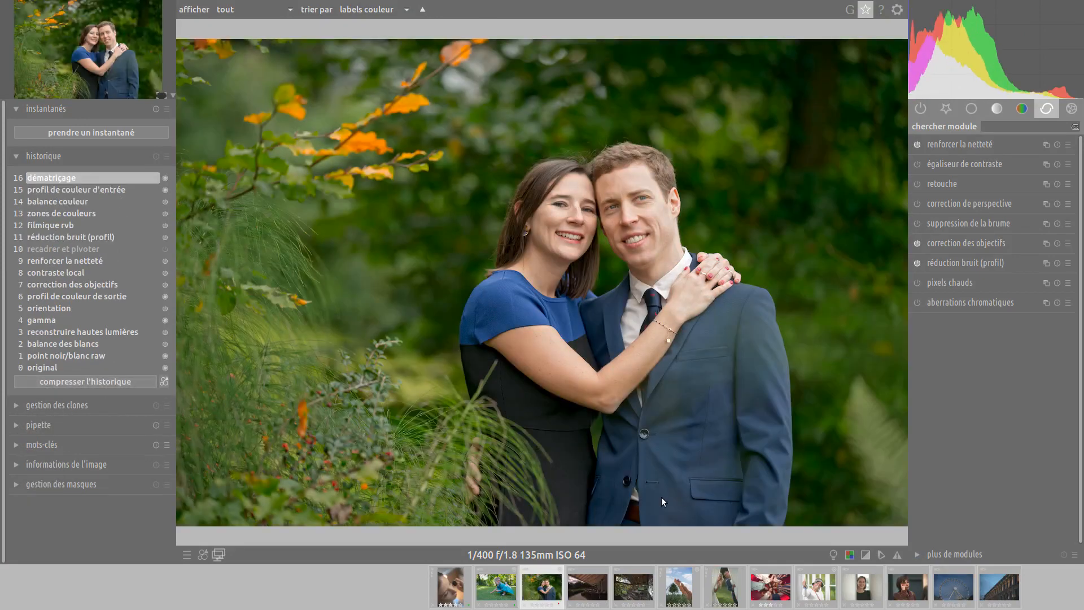
pyautogui.click(724, 587)
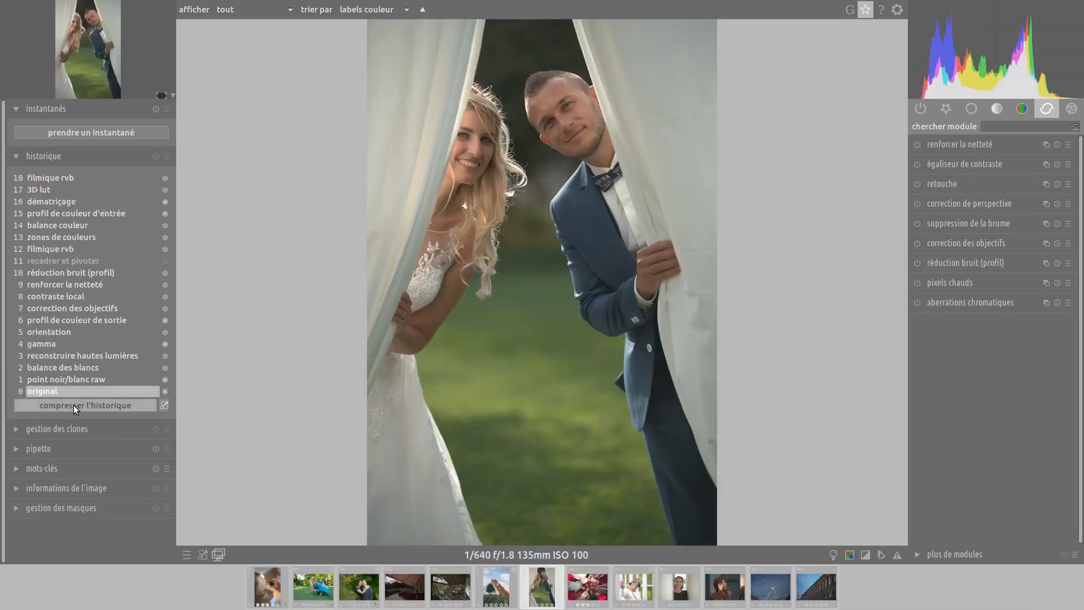
pyautogui.click(73, 405)
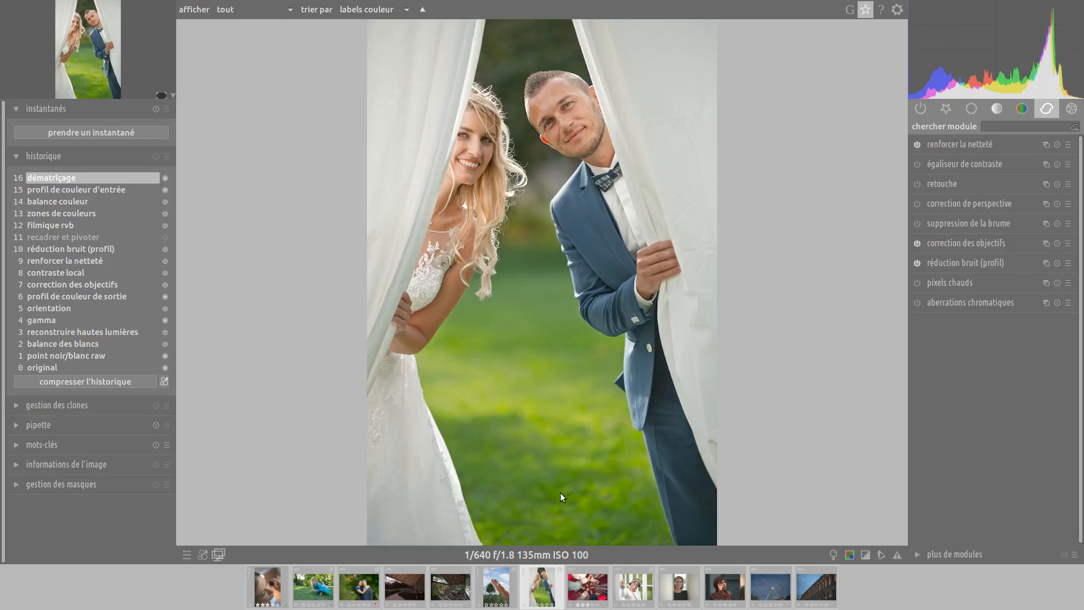
# View the thumbs-up photo of the woman in a hat, and open the ISO 6400 wedding group photo to compress its history
pyautogui.click(631, 588)
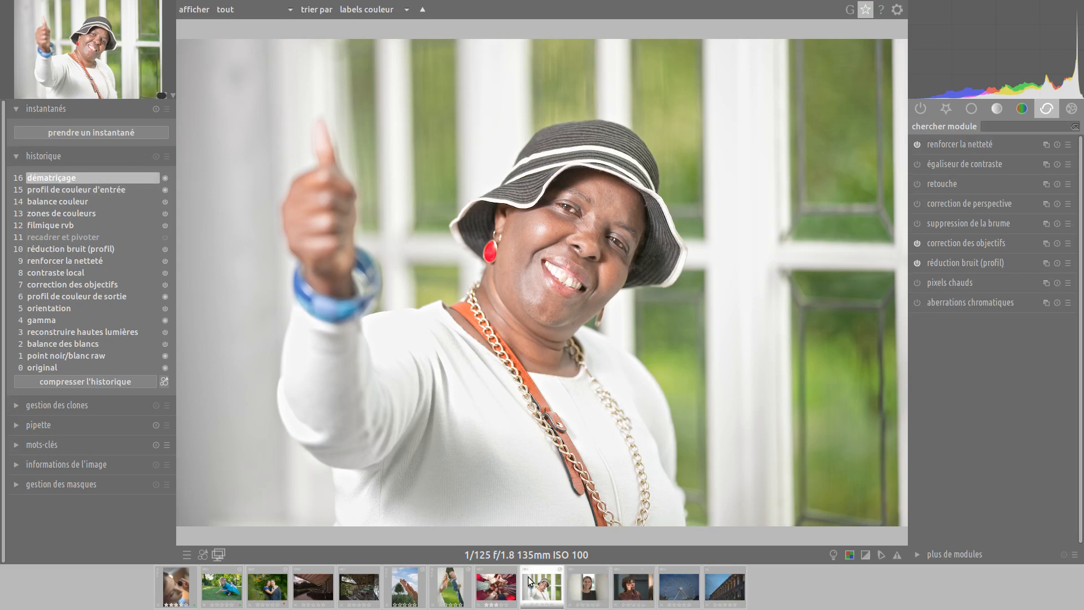
pyautogui.click(496, 587)
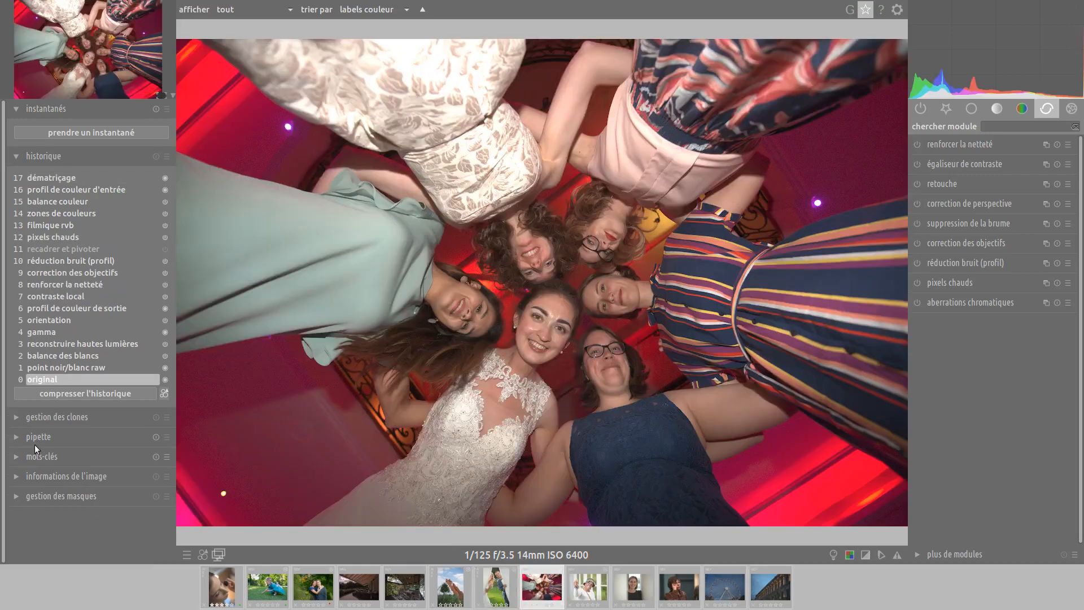
pyautogui.click(38, 392)
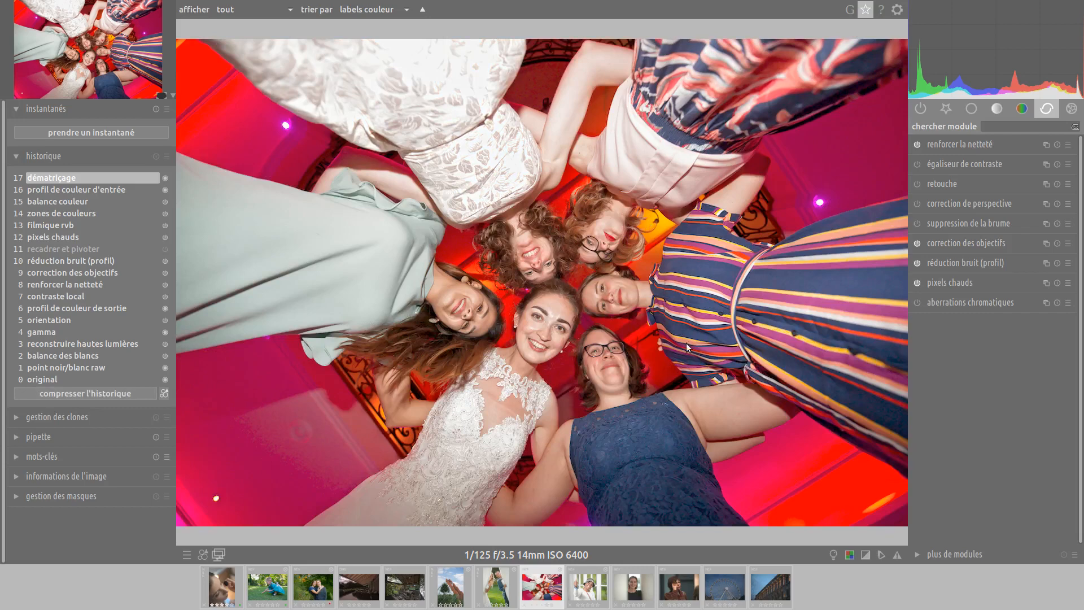
# Examine the contraste local and filmique rvb settings used on the wedding group photo
pyautogui.click(973, 109)
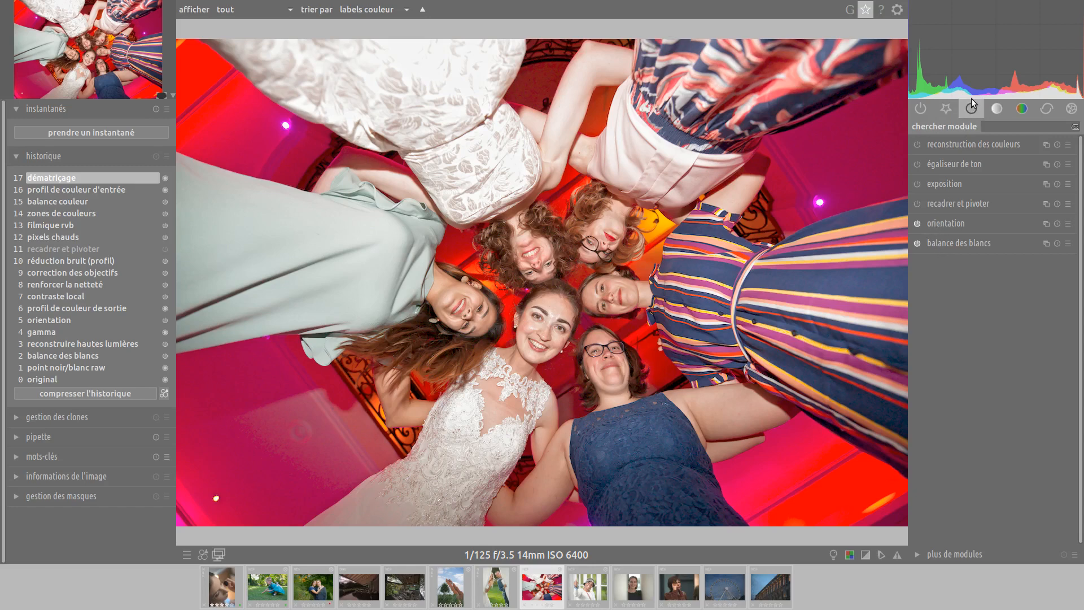
pyautogui.click(997, 109)
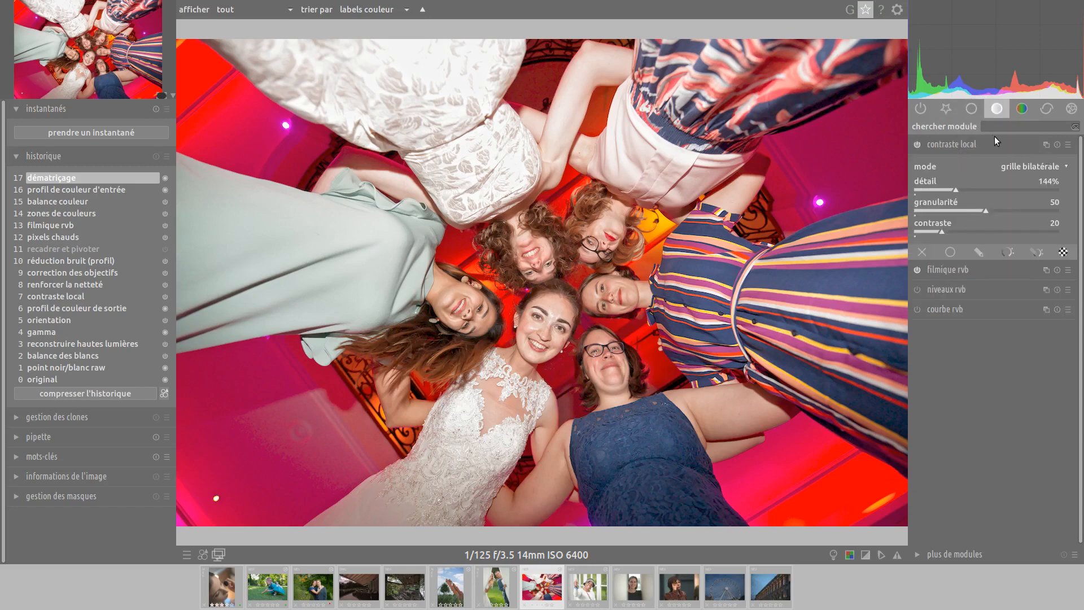
pyautogui.click(953, 146)
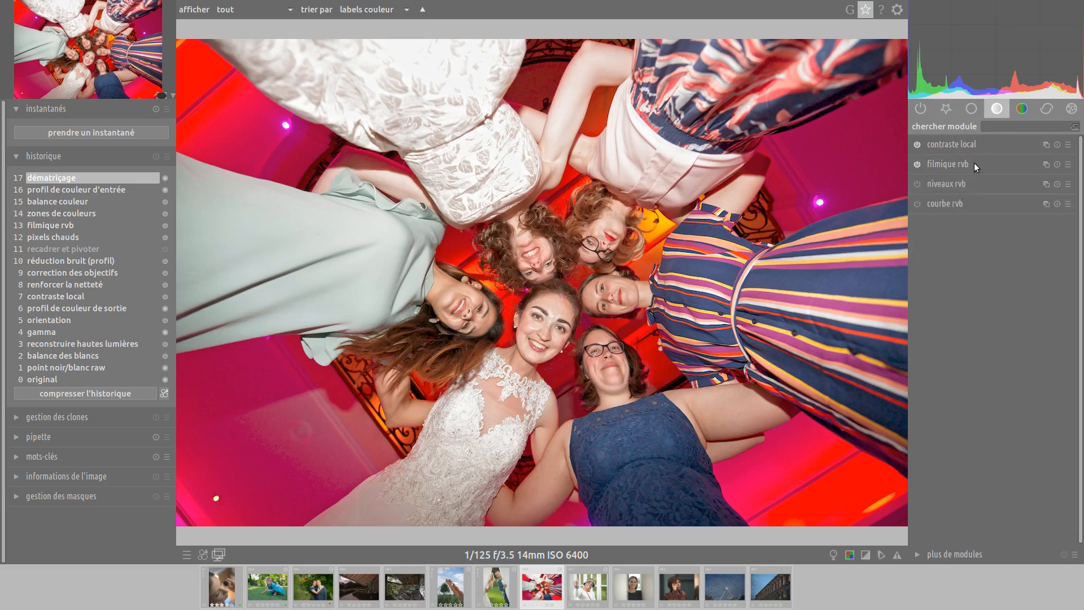
pyautogui.click(953, 164)
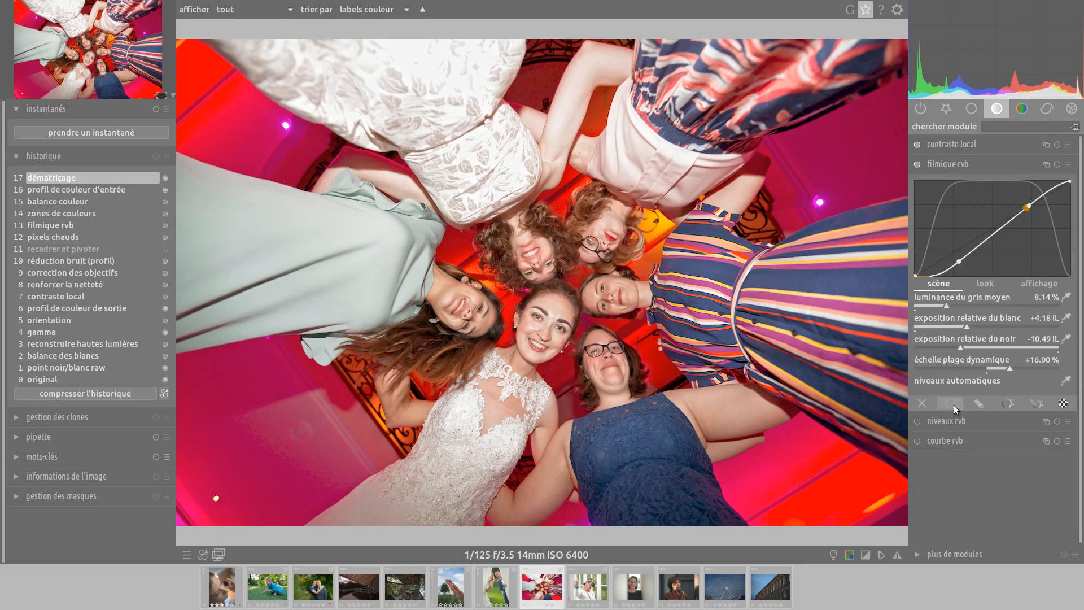
# Examine the balance couleur and réduction bruit (profil) settings used on the wedding group photo
pyautogui.click(1023, 109)
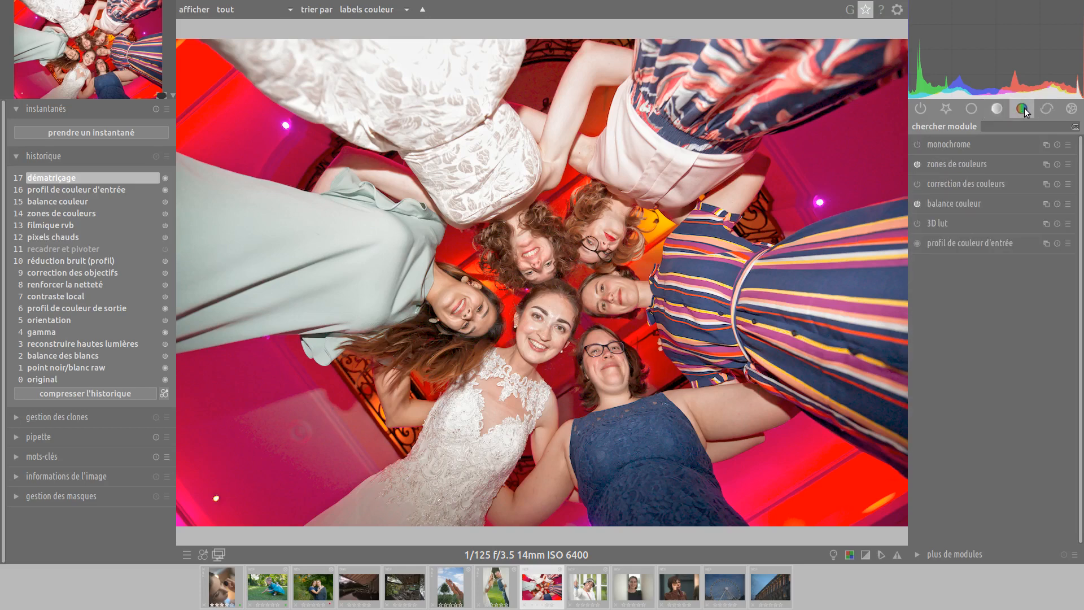
pyautogui.click(961, 204)
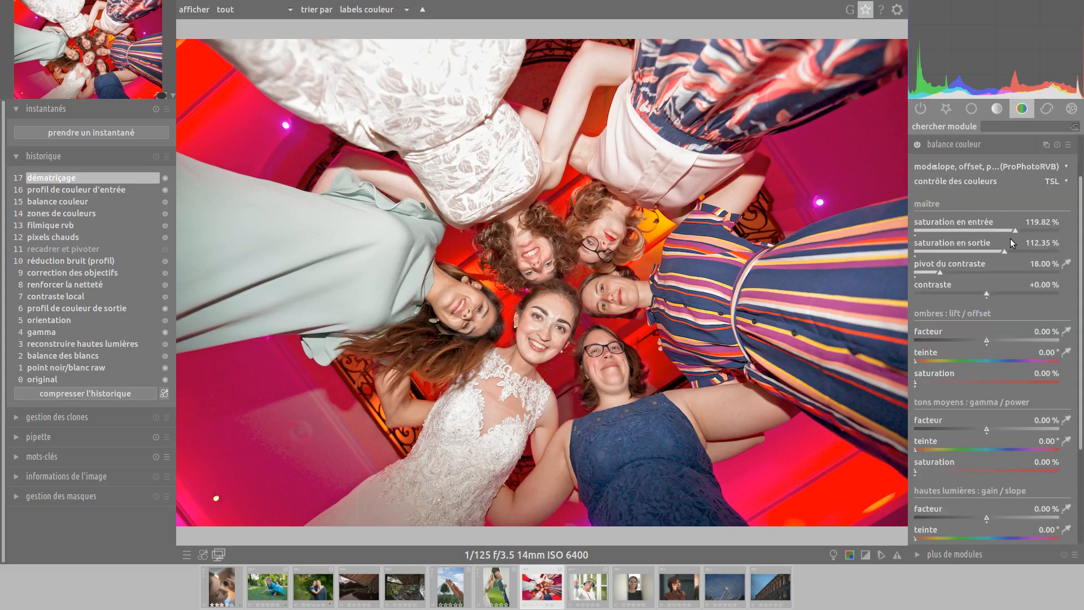
pyautogui.click(966, 145)
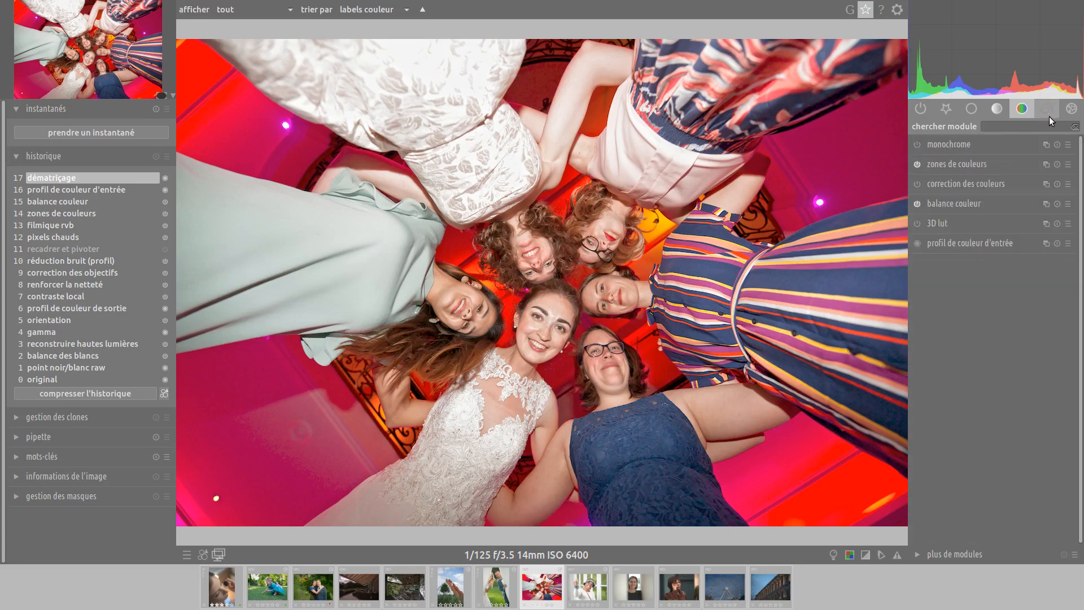
pyautogui.click(1047, 110)
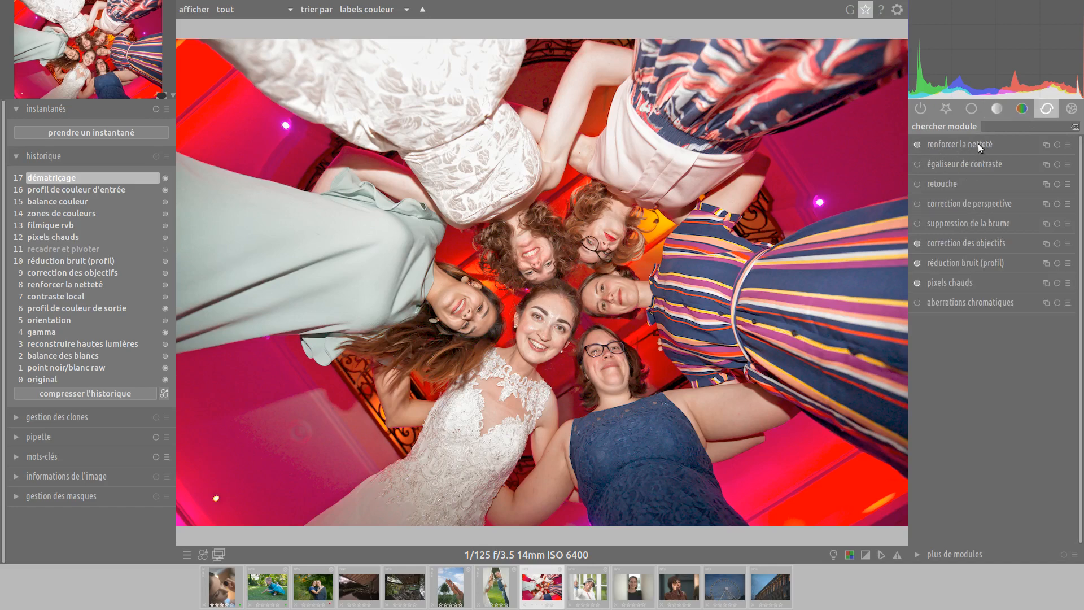
pyautogui.click(954, 264)
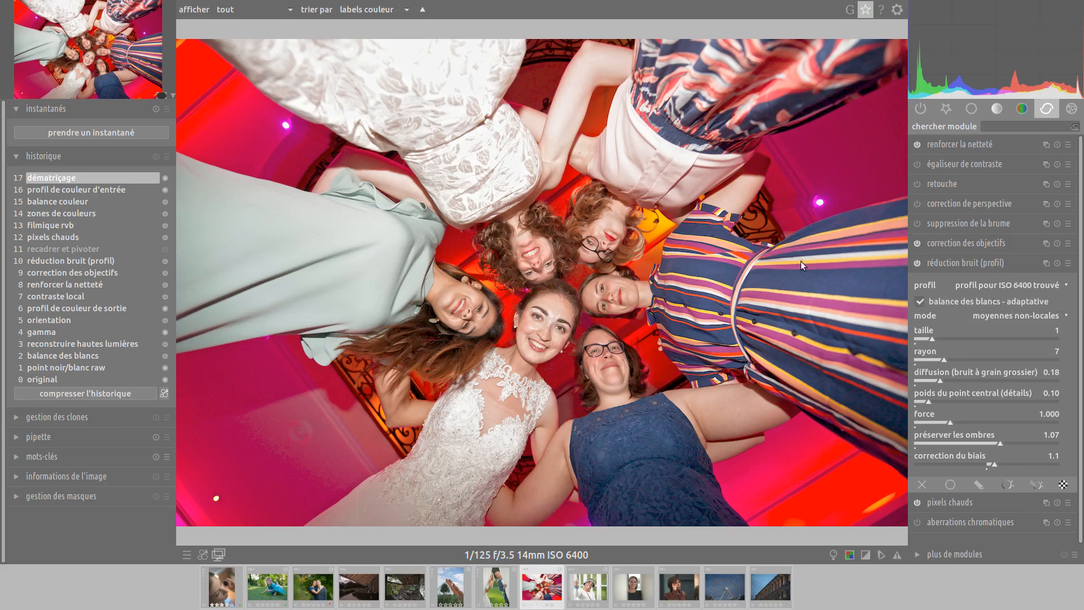
# Crop the wedding group photo slightly tighter at 3:2 and reposition the frame so the ring of faces is roughly centred
pyautogui.press('c')
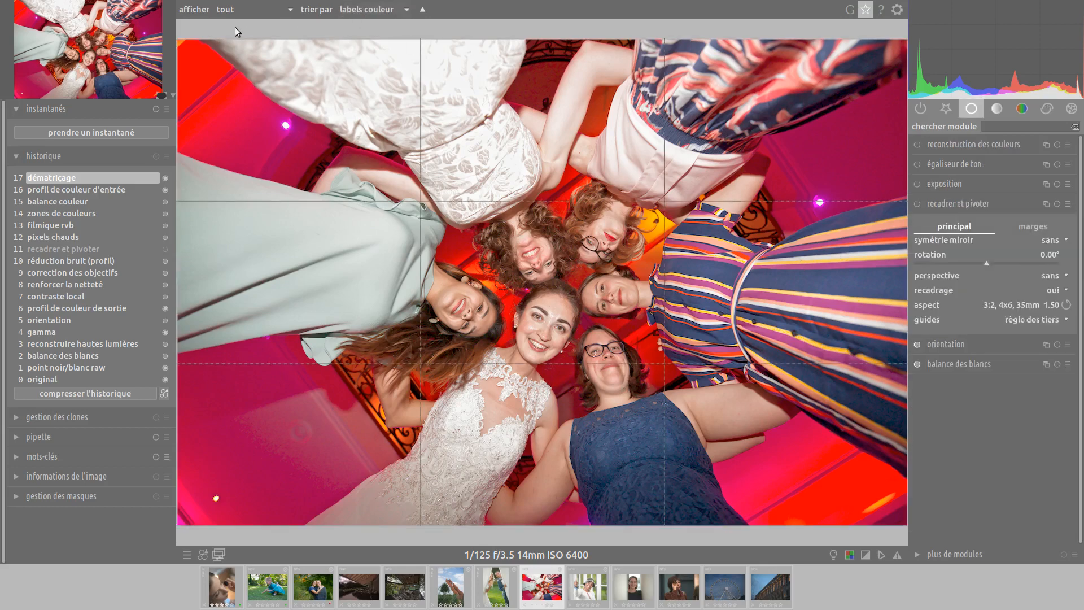
pyautogui.moveTo(195, 45); pyautogui.dragTo(270, 94)
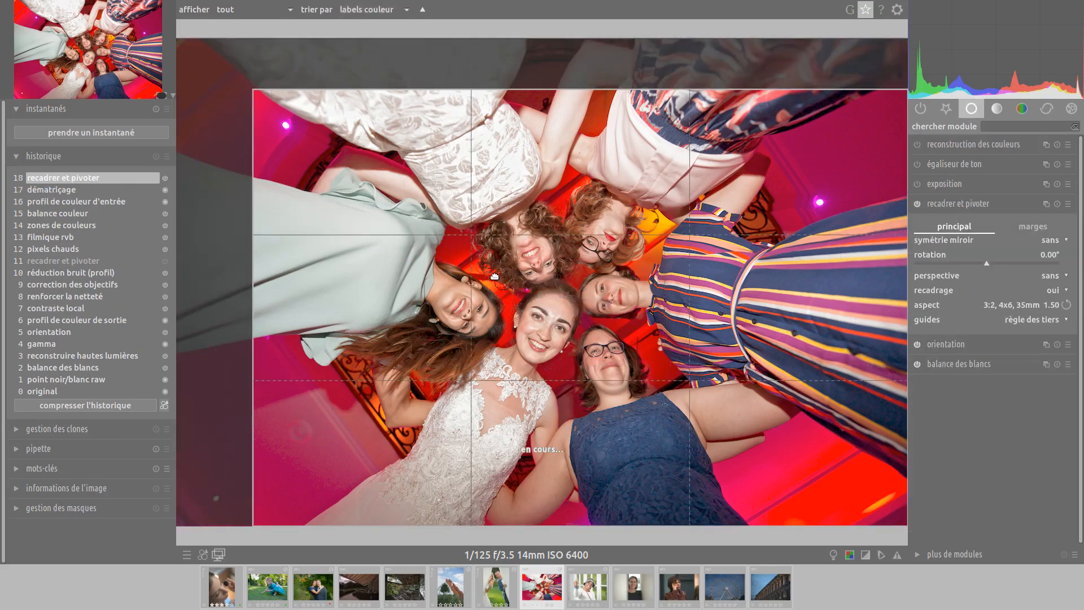
pyautogui.moveTo(495, 276); pyautogui.dragTo(463, 265)
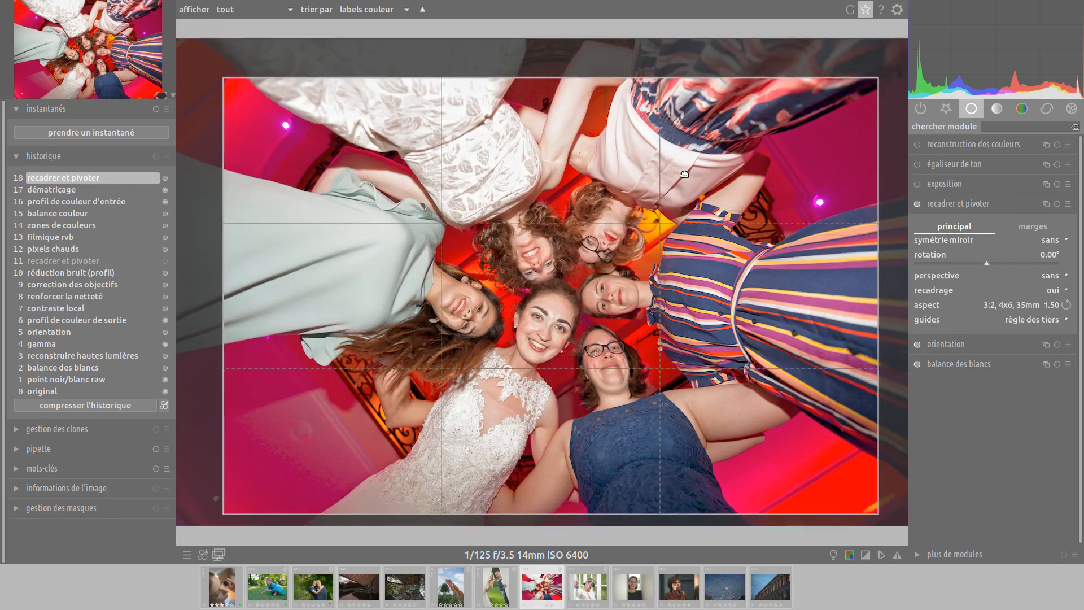
pyautogui.click(981, 204)
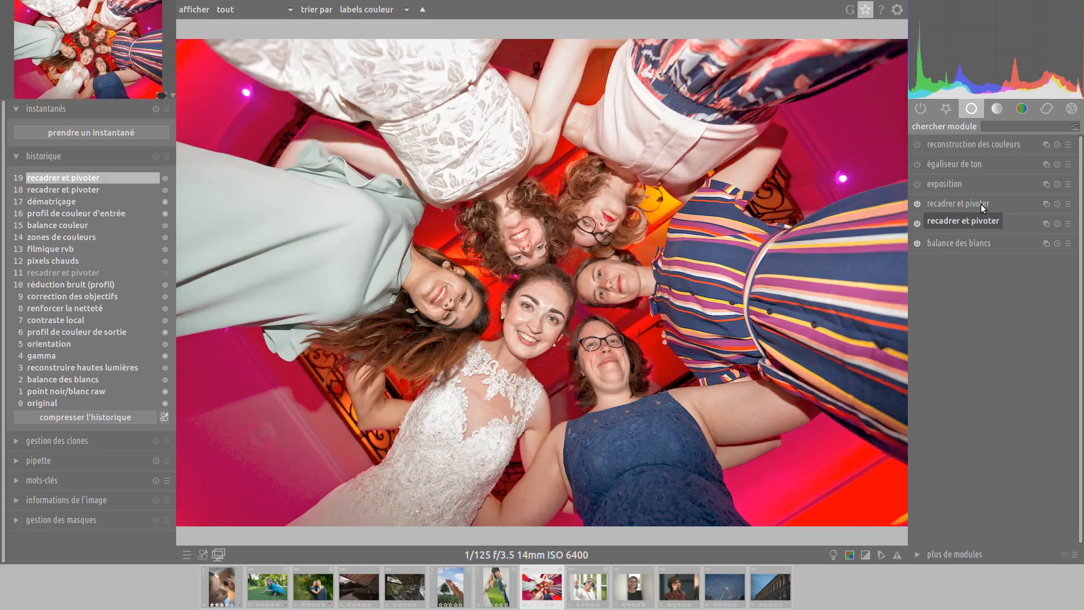
# Inspect the faces in the wedding group photo and raise the réduction bruit (profil) force to 1.101
pyautogui.hotkey('alt', '1')
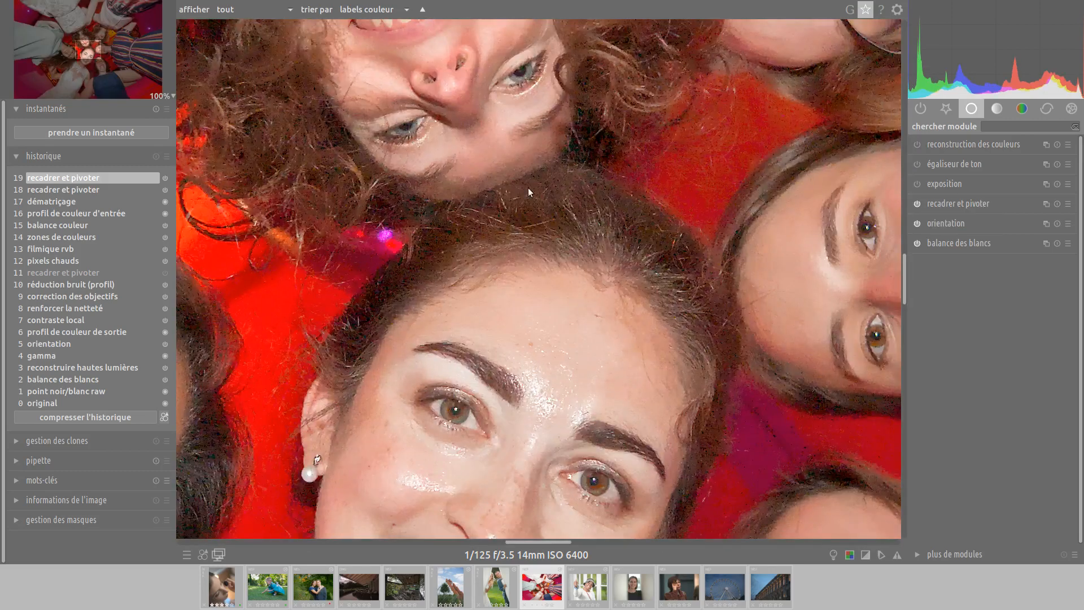
pyautogui.click(171, 94)
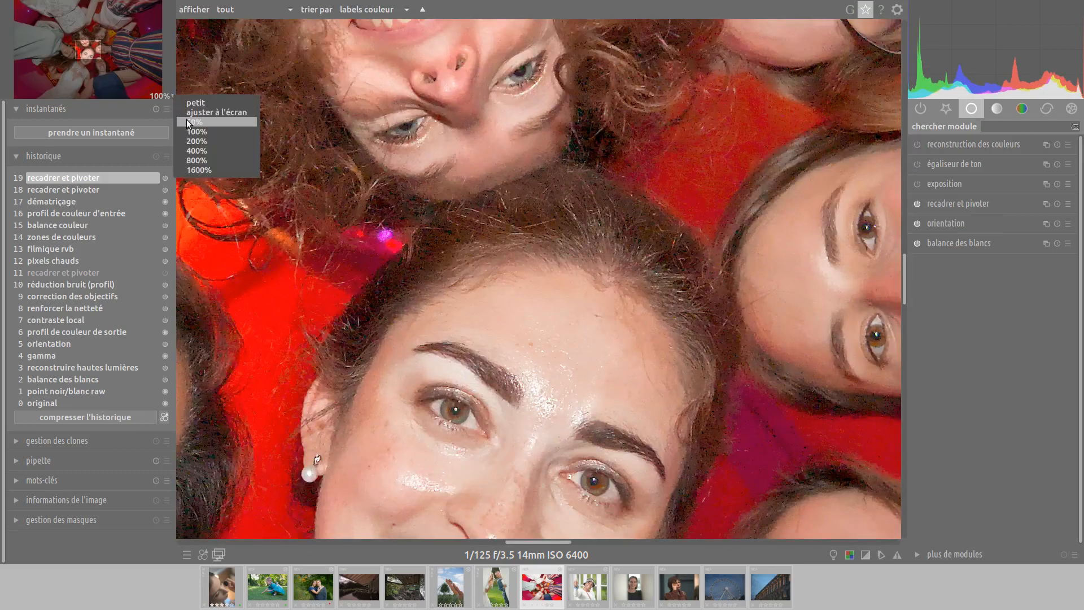
pyautogui.click(186, 120)
pyautogui.moveTo(715, 386); pyautogui.dragTo(624, 422)
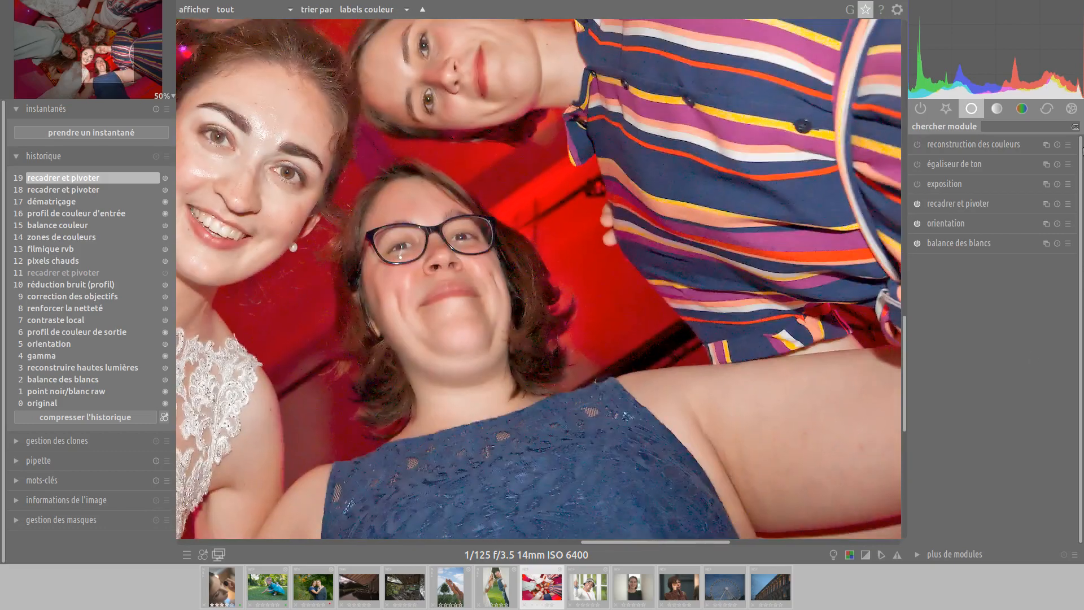
pyautogui.click(1046, 109)
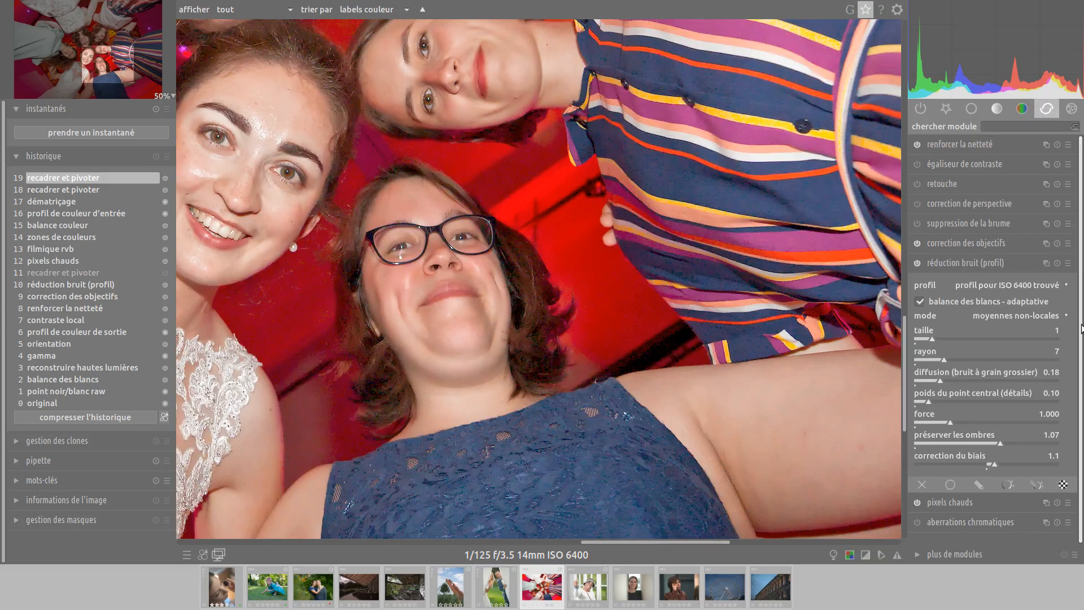
pyautogui.click(954, 421)
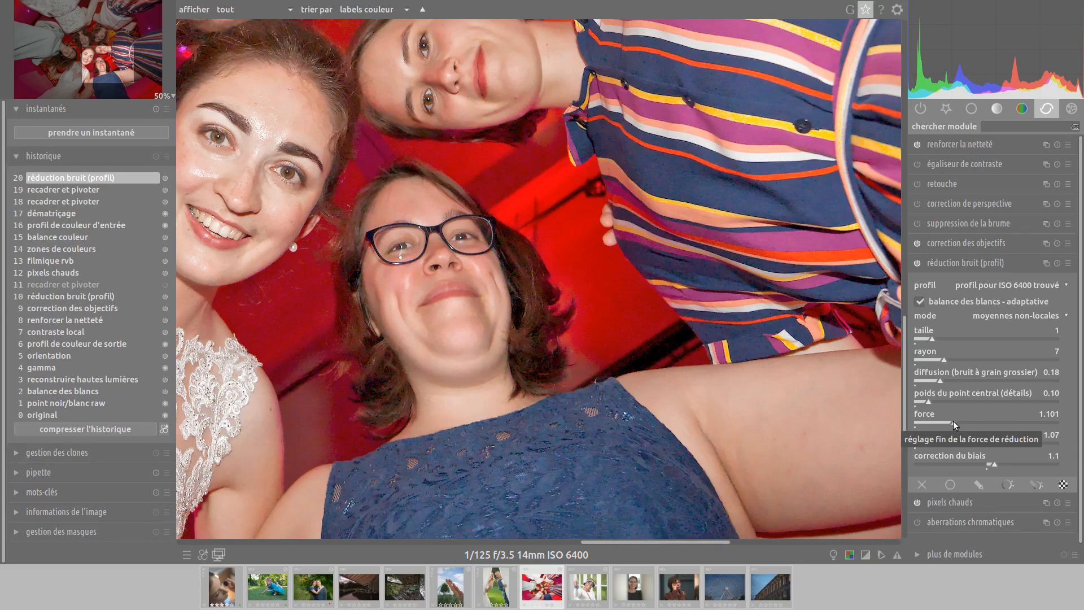
pyautogui.hotkey('alt', '3')
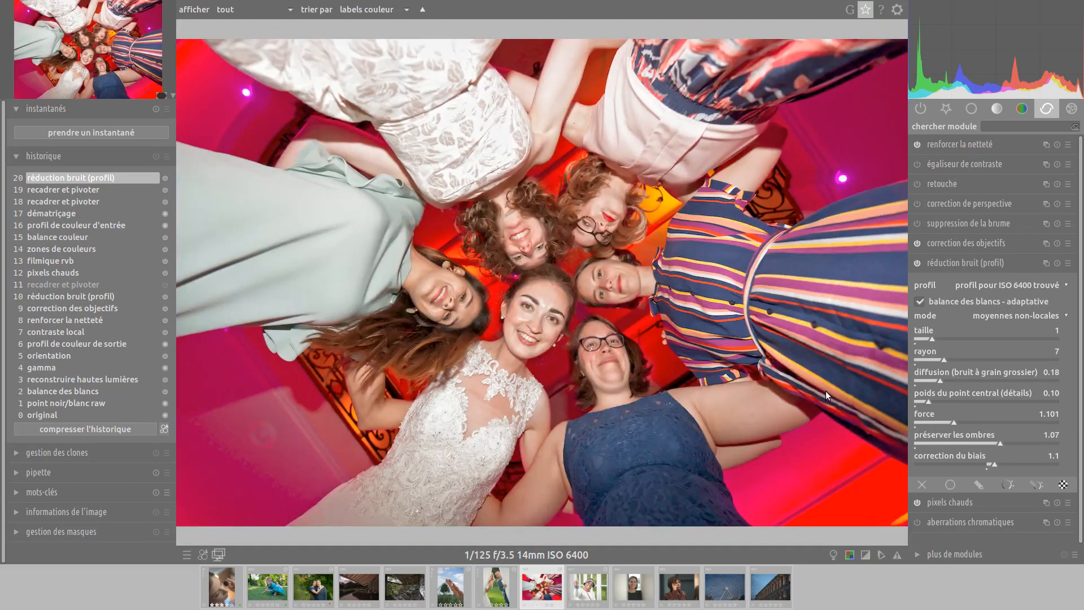
# Compress the history of the ISO 1100 building façade photo and straighten it with a rotation of 2.51°
pyautogui.click(771, 587)
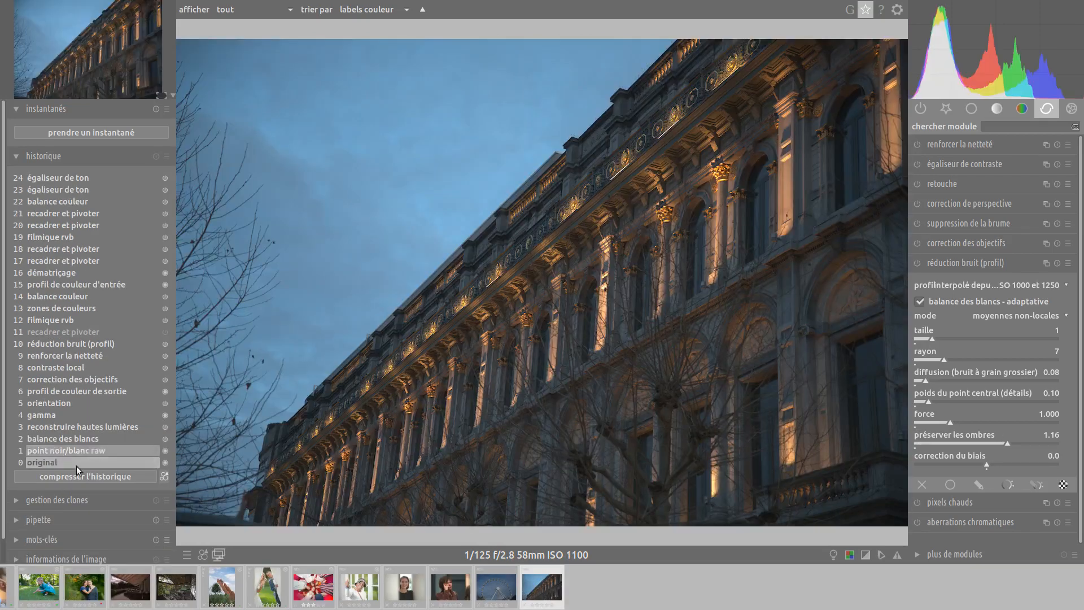
pyautogui.click(77, 479)
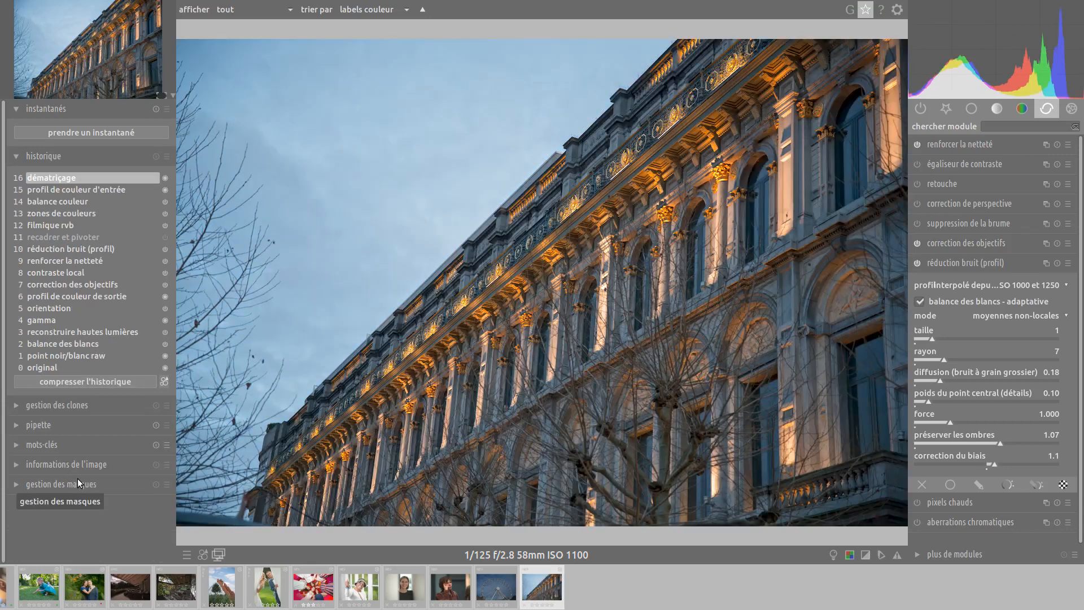
pyautogui.hotkey('ctrl', 'r')
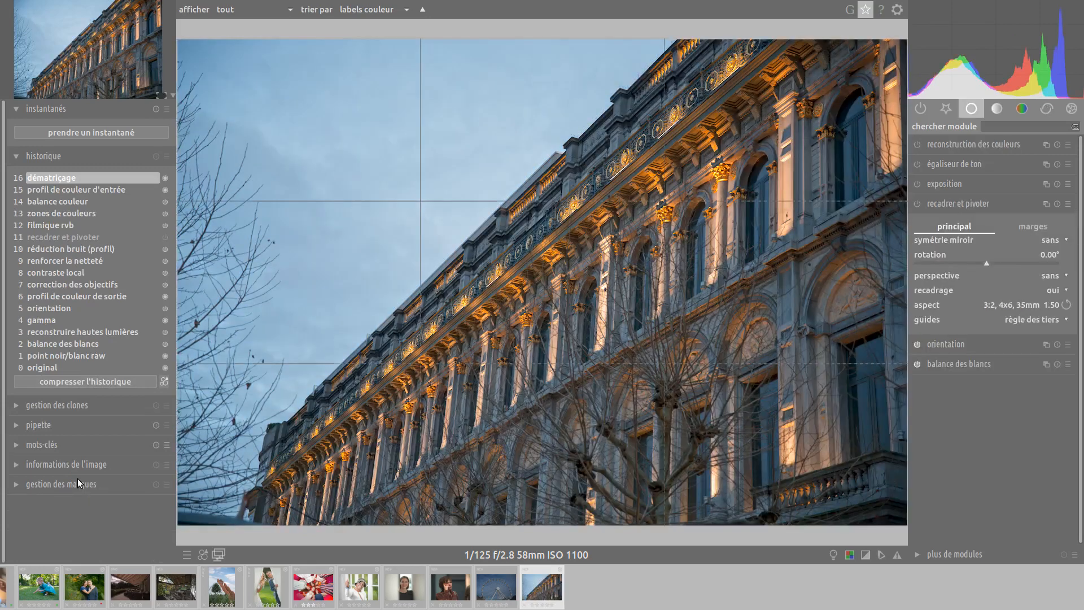
pyautogui.moveTo(545, 161); pyautogui.dragTo(530, 503)
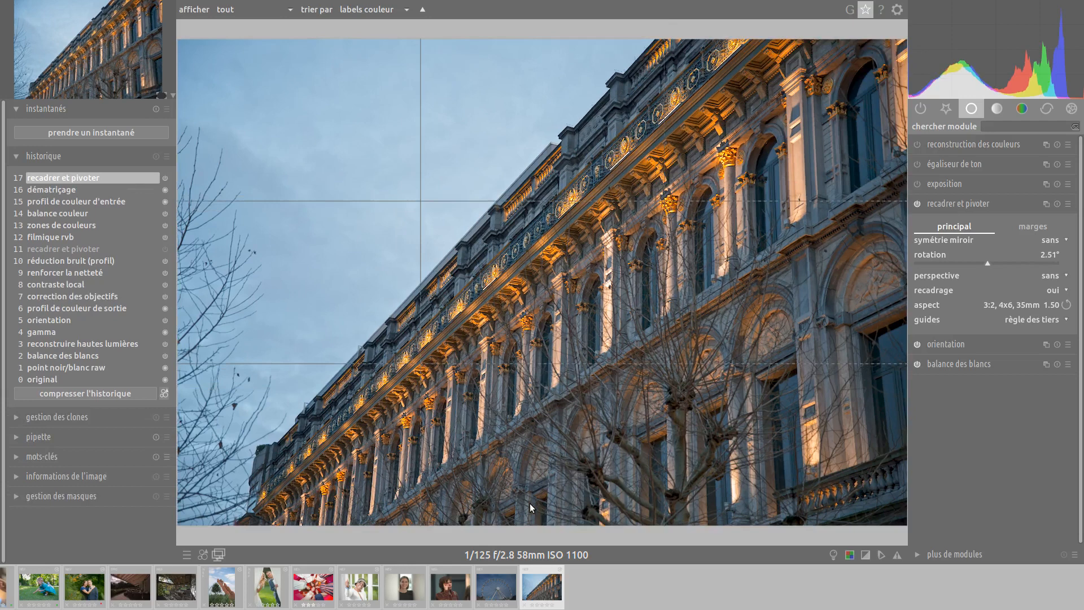
# In filmique rvb, lower the façade photo's white relative exposure and set its luminance du gris moyen to 7.48 %
pyautogui.click(996, 109)
pyautogui.click(948, 165)
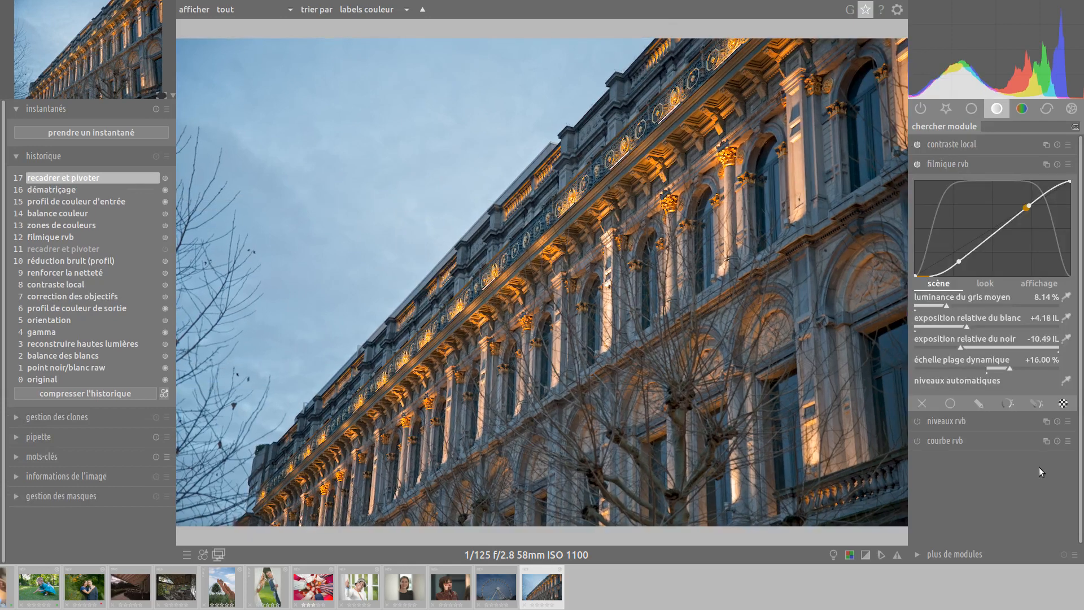
pyautogui.click(953, 326)
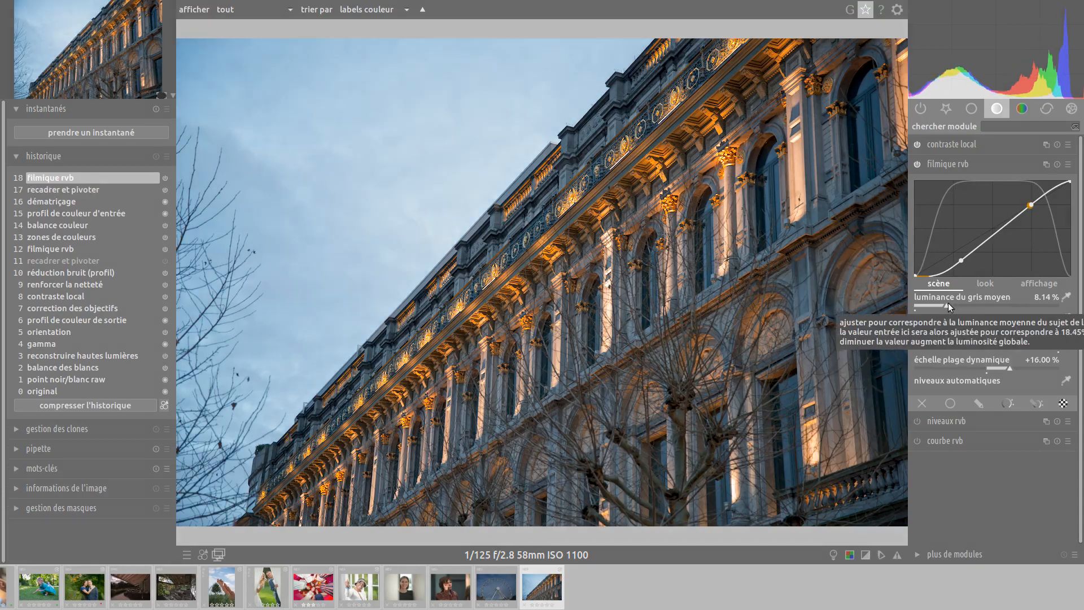
pyautogui.click(943, 305)
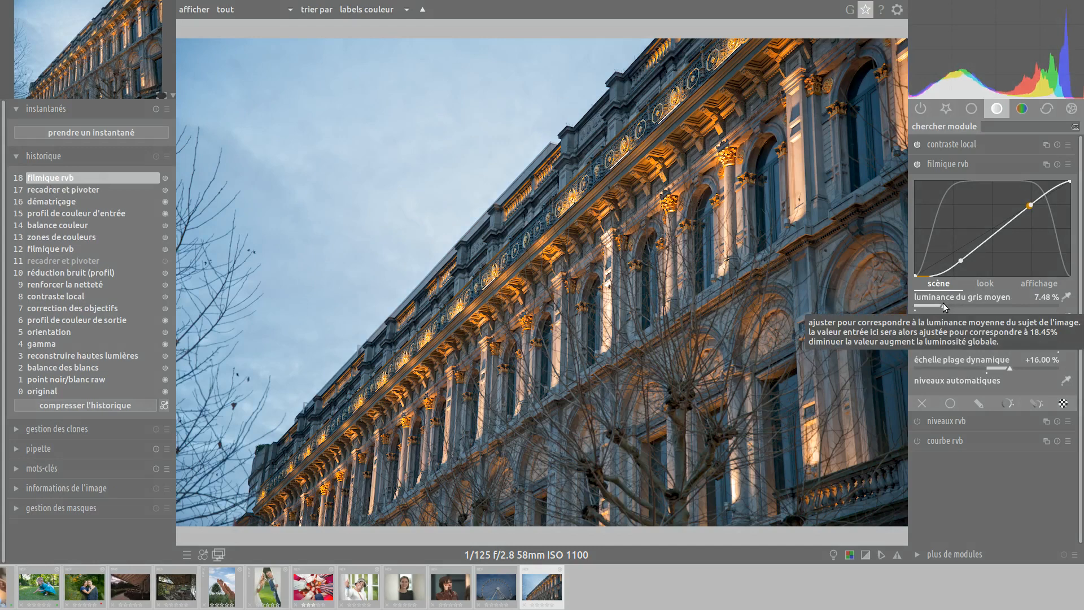
# Open the ISO 250 portrait of the woman in black and set filmique rvb white exposure to +3.74 IL and middle grey to 9.17 %
pyautogui.click(403, 589)
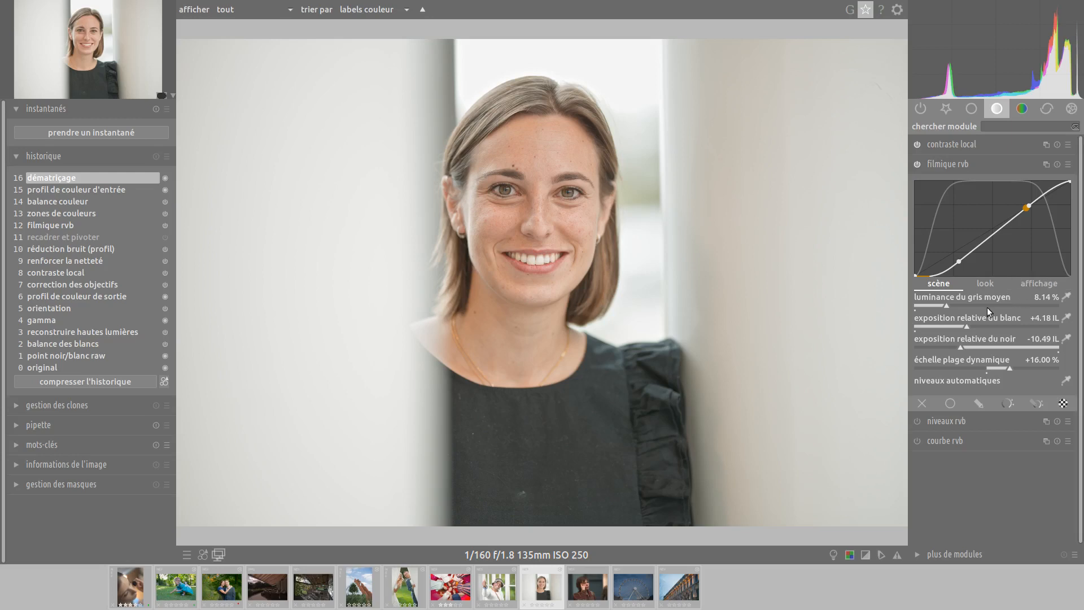
pyautogui.click(957, 324)
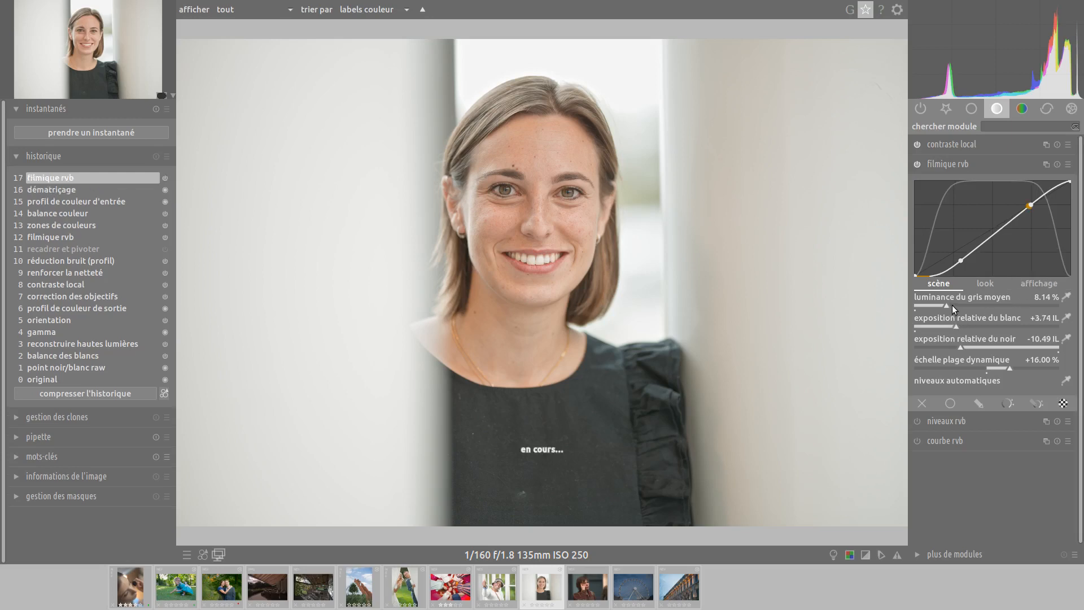
pyautogui.click(950, 302)
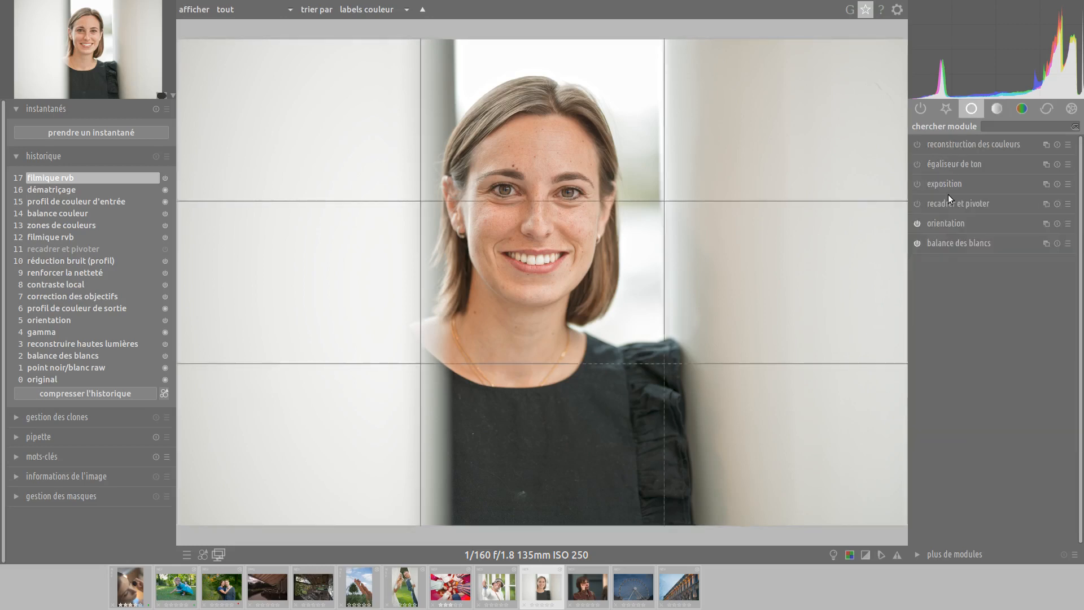
# Crop the portrait to a square (carré 1.00) and shift the frame so the woman sits off-centre, with more wall beside her shoulder
pyautogui.click(949, 199)
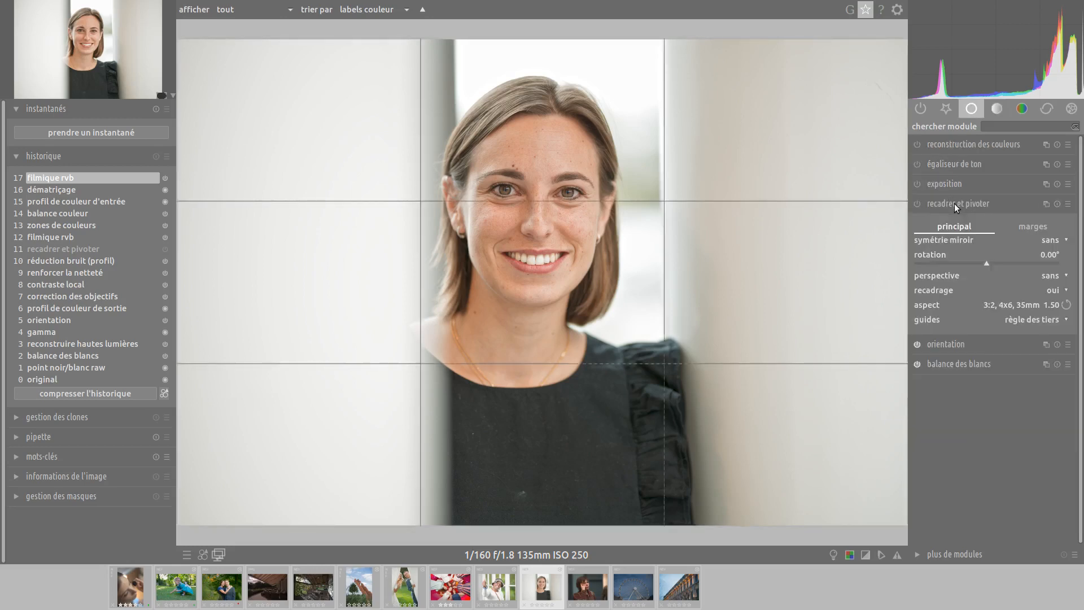
pyautogui.click(1053, 311)
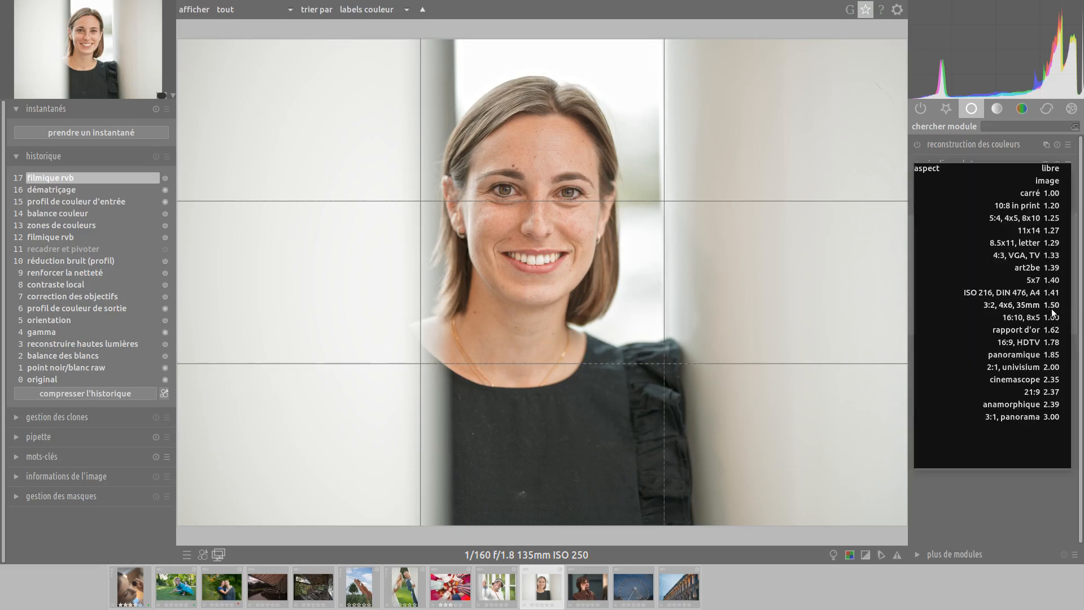
pyautogui.click(1054, 196)
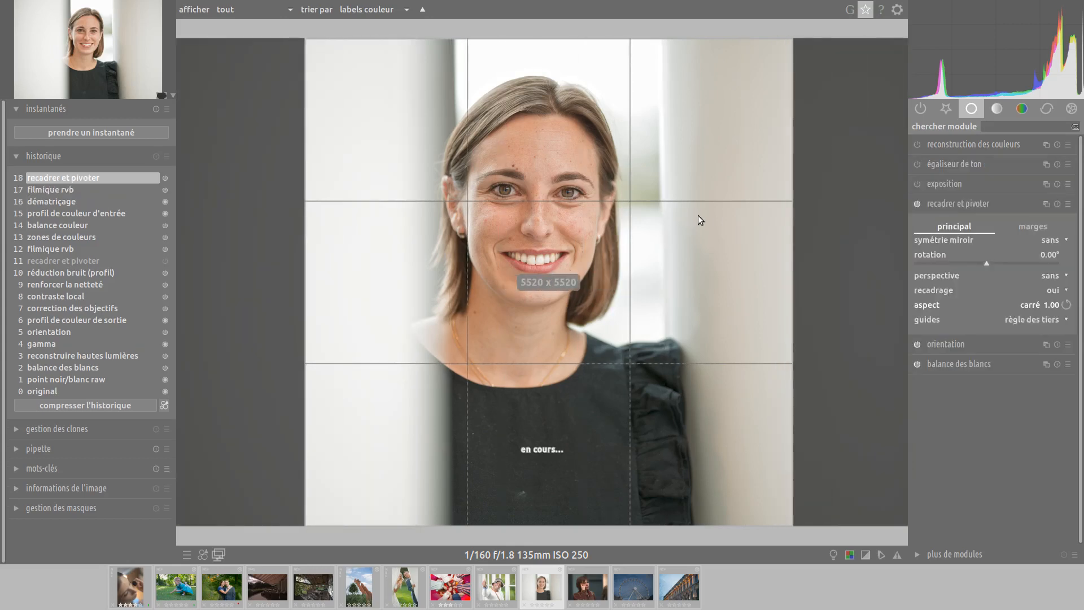
pyautogui.moveTo(698, 215); pyautogui.dragTo(737, 225)
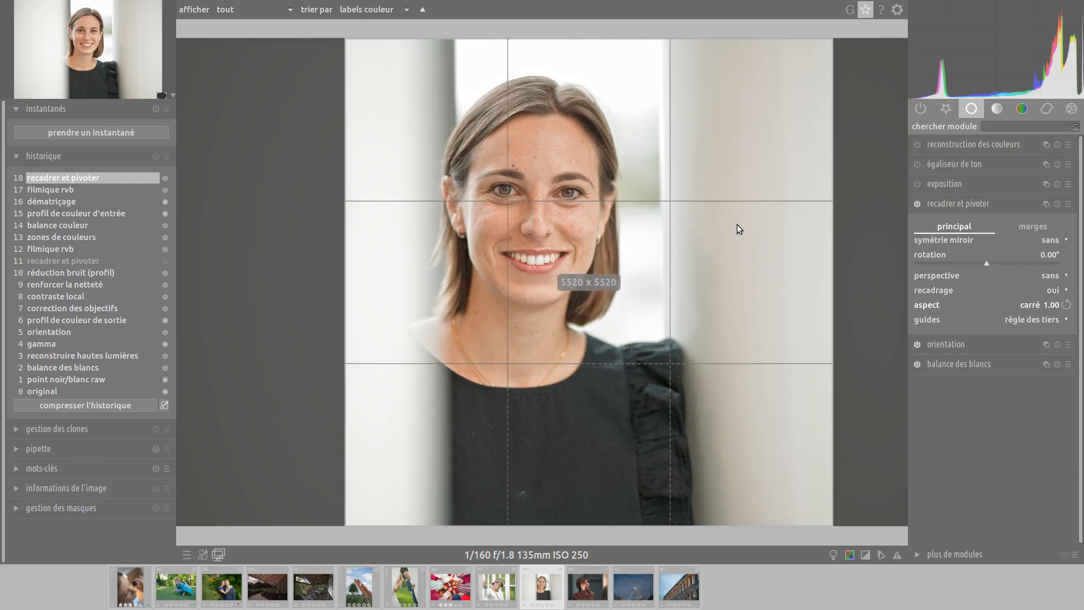
pyautogui.click(992, 203)
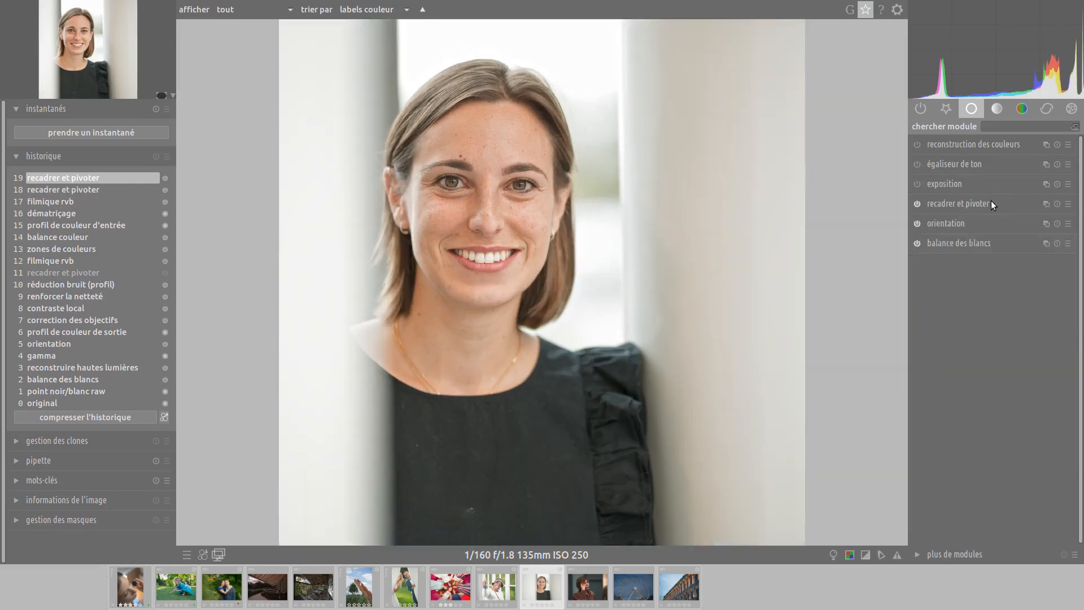
# Set the portrait's filmique rvb white relative exposure to +3.33 IL and black relative exposure to -8.57 IL
pyautogui.press('f')
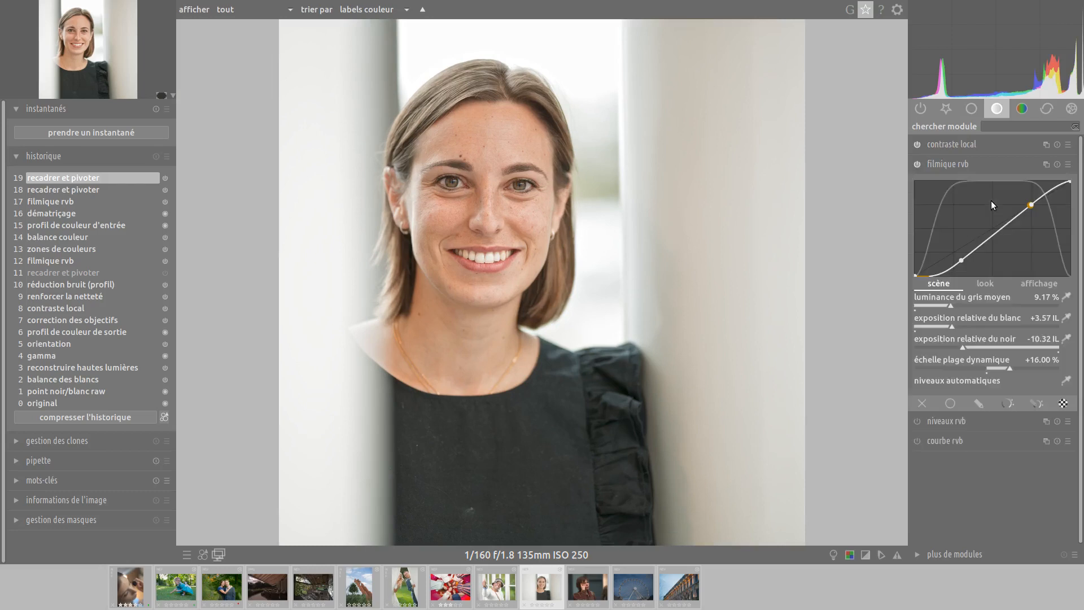
pyautogui.click(946, 323)
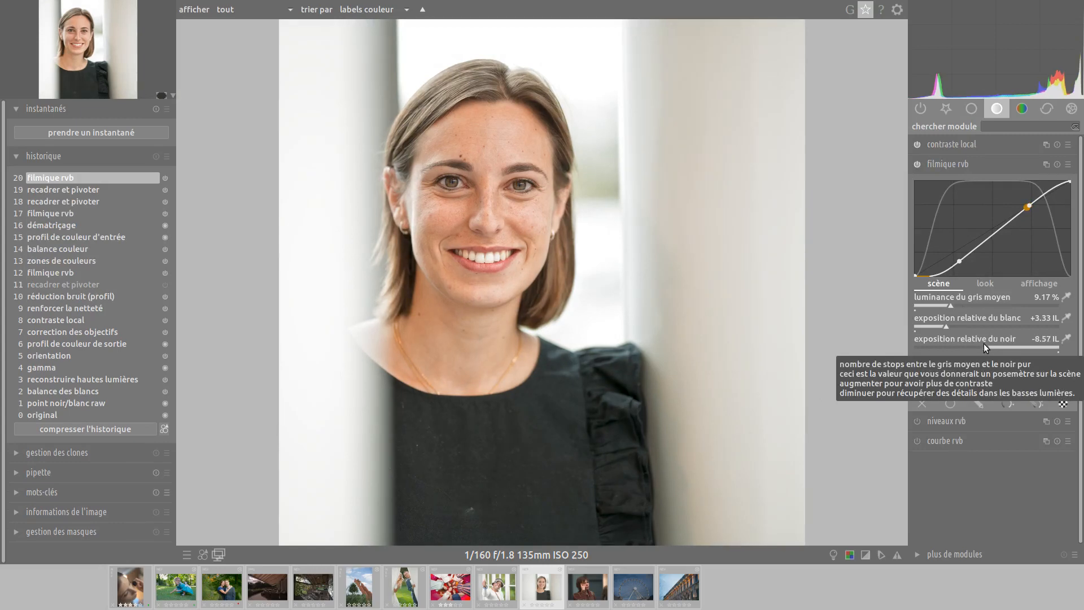
# Set the portrait's white balance with the spot preset, sampling the wall beside her shoulder and finally the pale column on the opposite side
pyautogui.press('b')
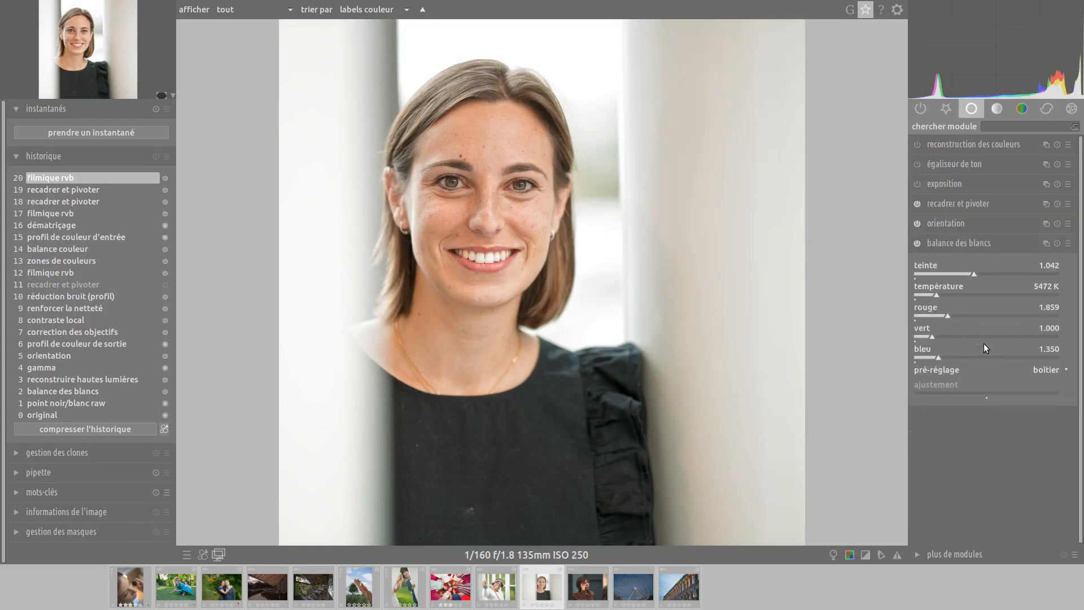
pyautogui.click(1052, 371)
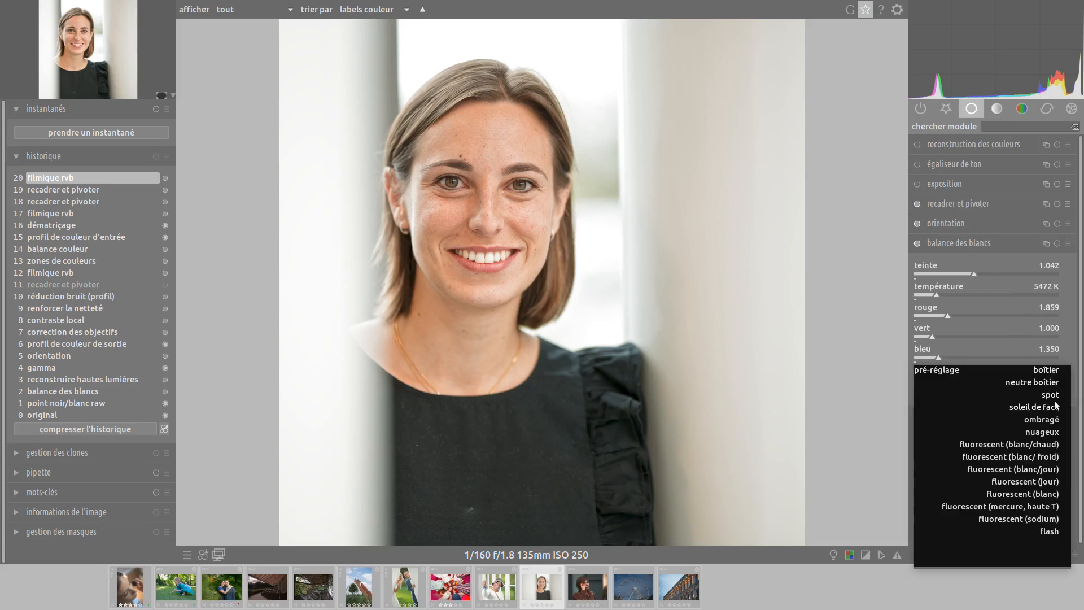
pyautogui.click(1052, 395)
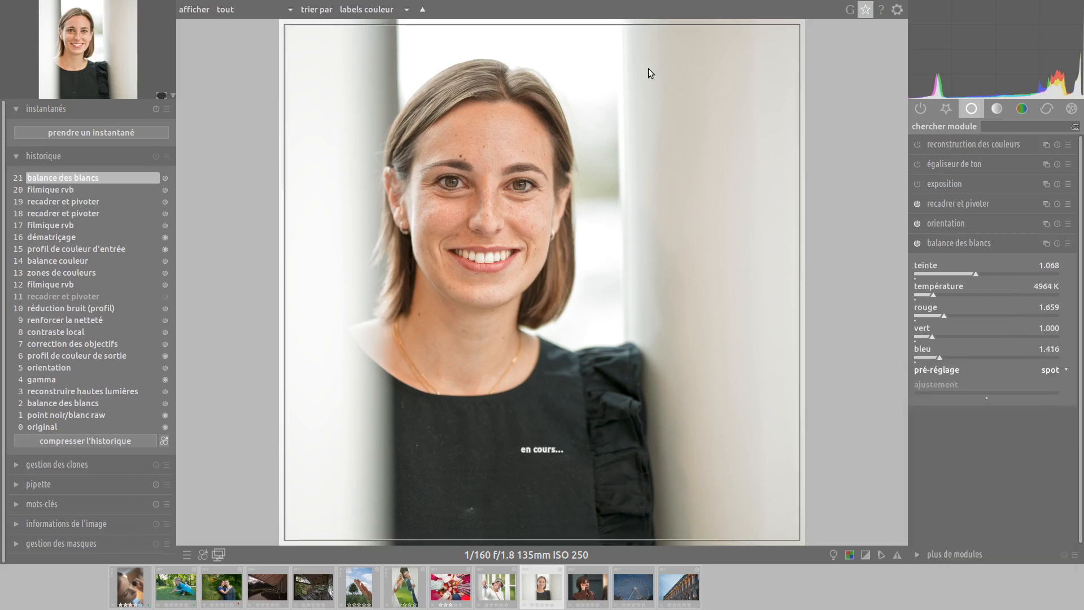
pyautogui.moveTo(648, 63); pyautogui.dragTo(758, 169)
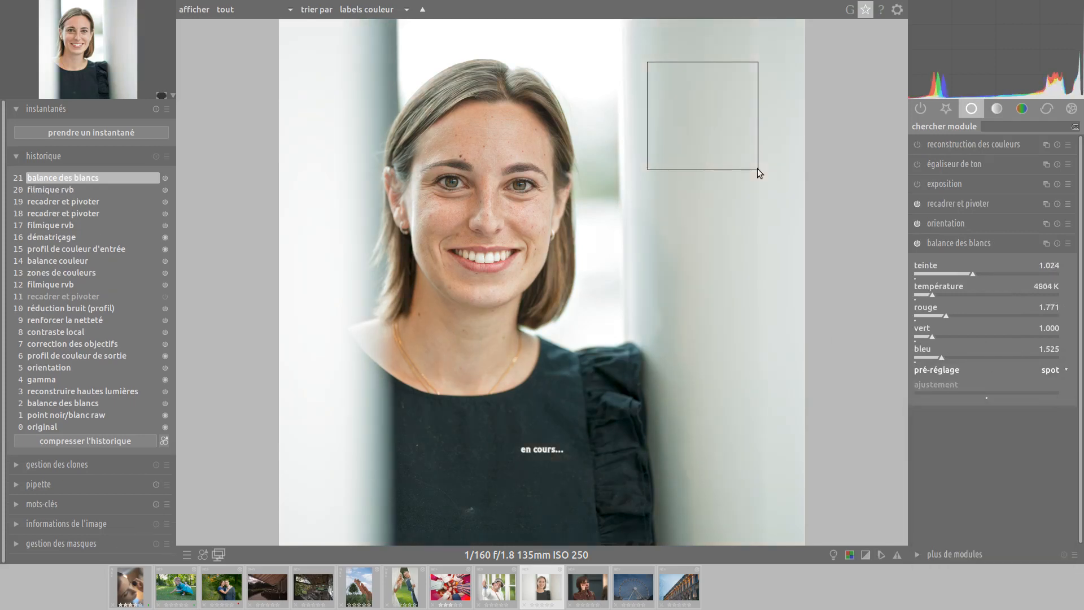
pyautogui.moveTo(318, 32); pyautogui.dragTo(379, 81)
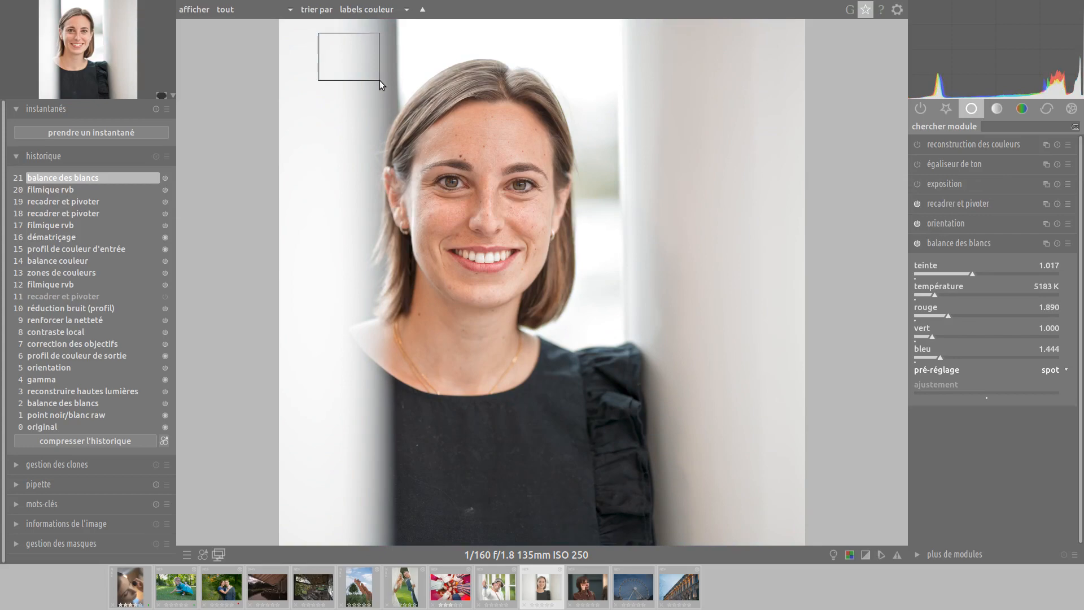
# Compress the Ferris wheel photo's history from its original state and set filmique rvb middle grey to 7.36 %, white +3.10 IL and black -10.64 IL
pyautogui.click(638, 596)
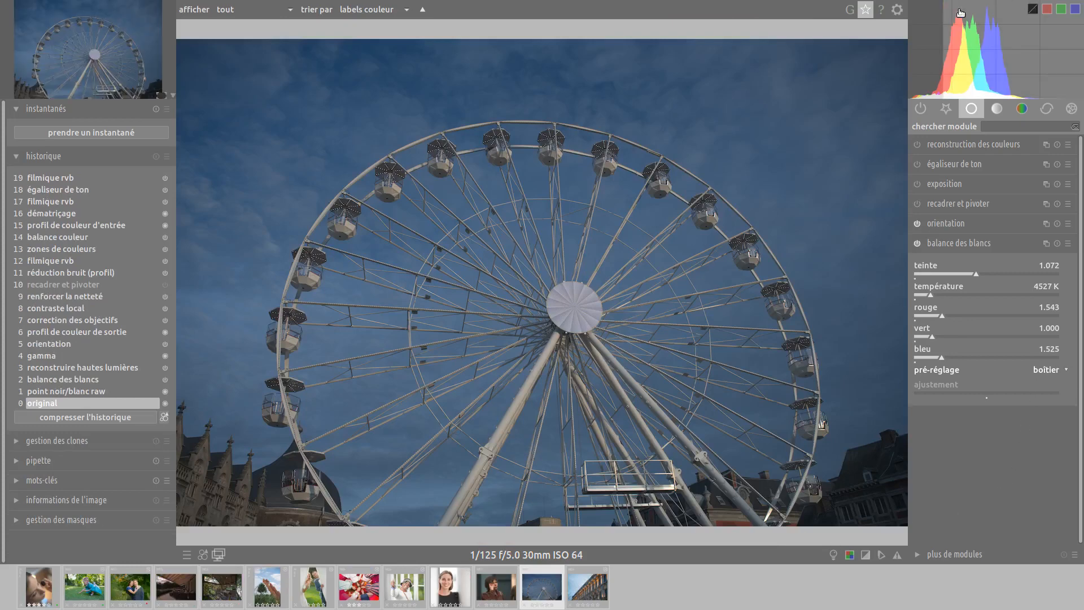
pyautogui.click(93, 415)
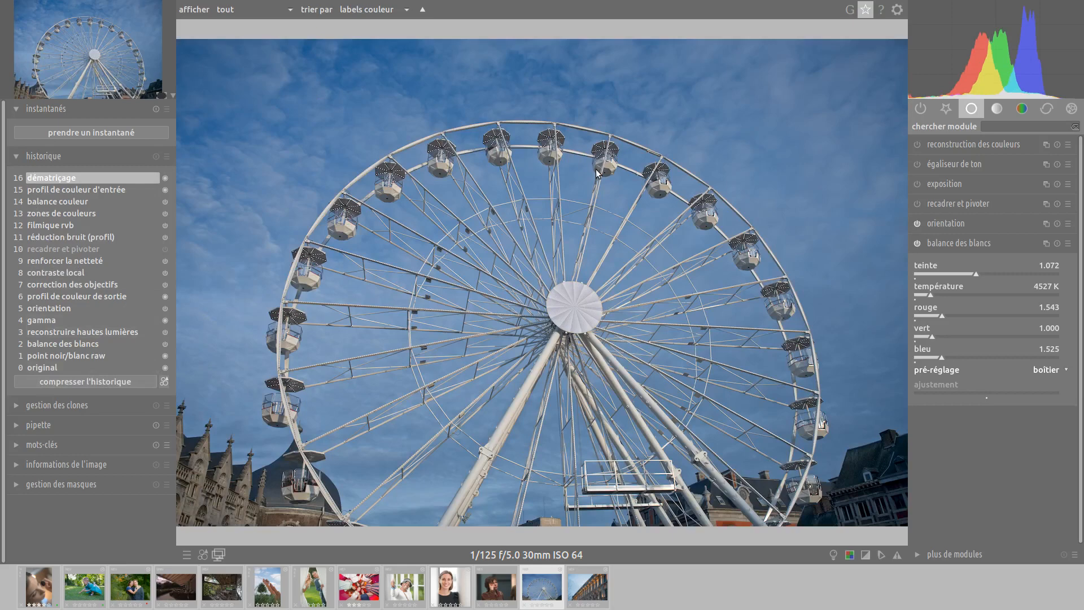
pyautogui.click(997, 109)
pyautogui.click(948, 164)
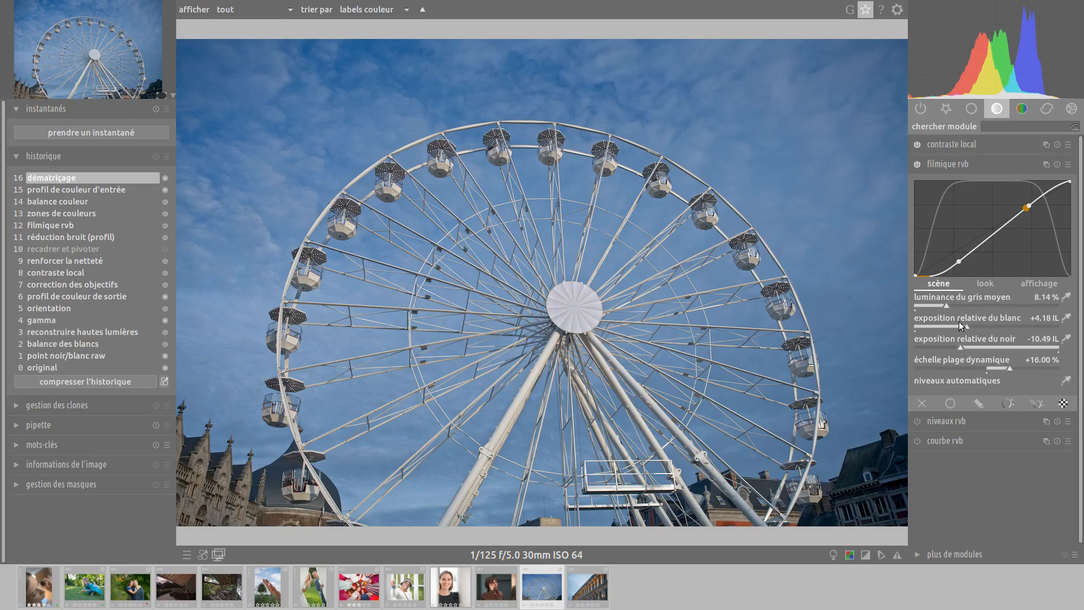
pyautogui.moveTo(960, 325); pyautogui.dragTo(937, 328)
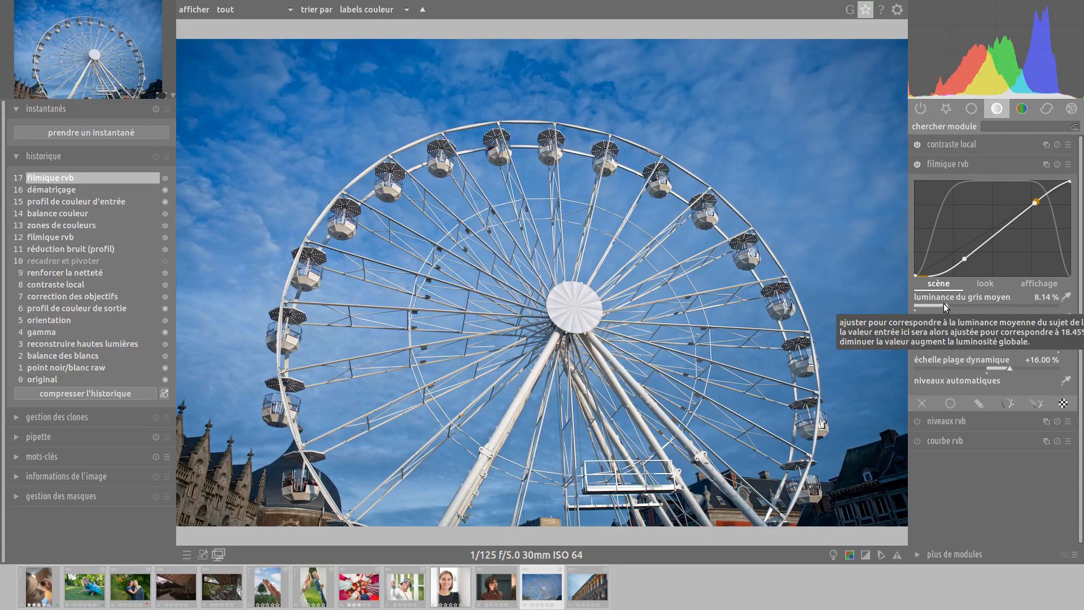
pyautogui.click(945, 307)
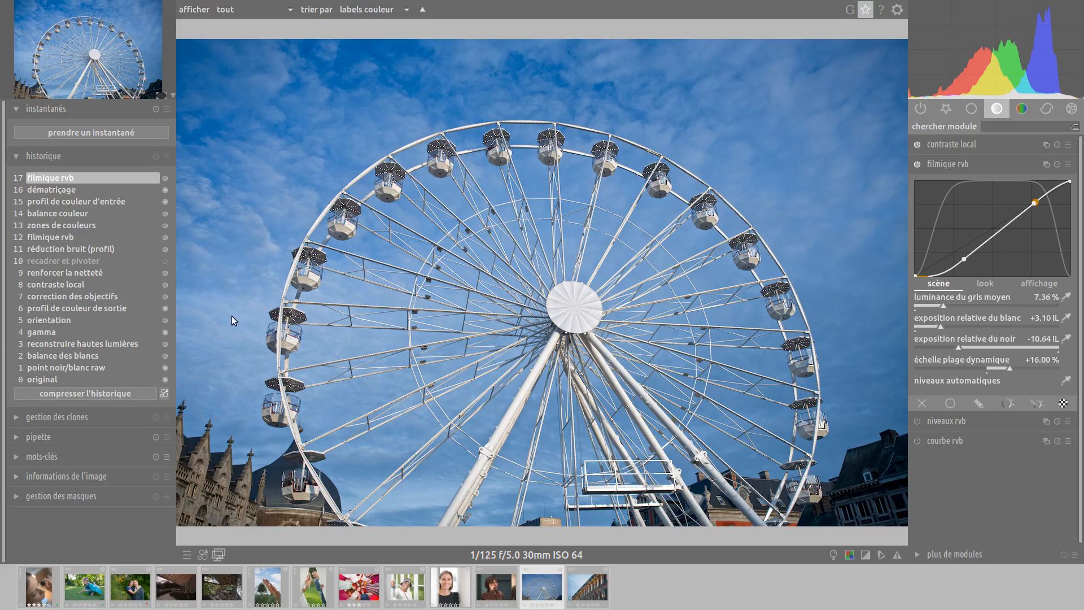
# Open the ISO 560 close-up of the woman with the makeup brush, passing by the photo of the girl in the garden
pyautogui.click(86, 588)
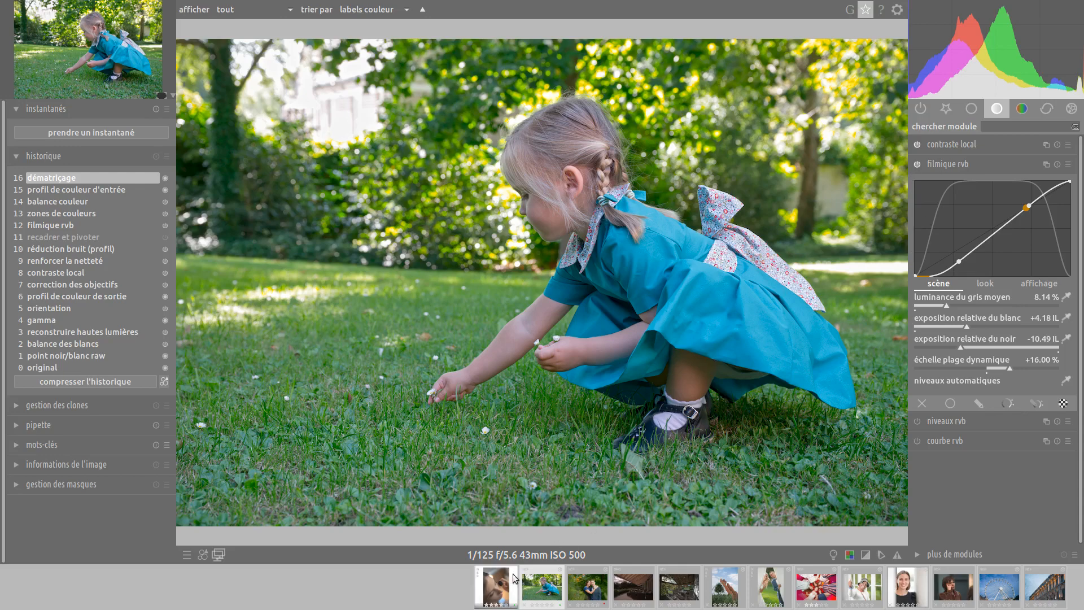
pyautogui.click(499, 589)
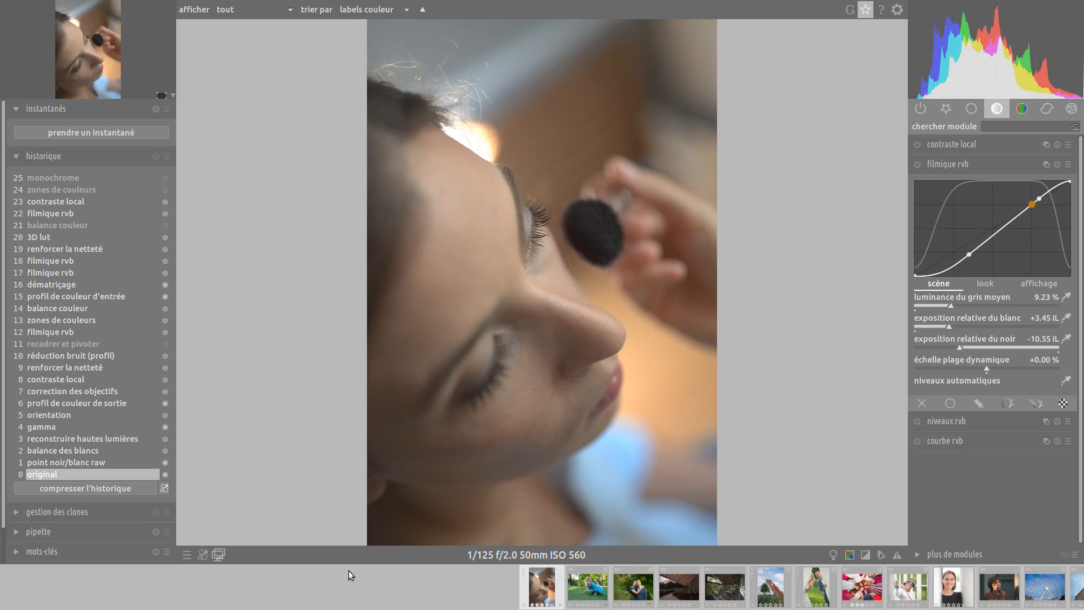
# Try a saved black-and-white style on the makeup close-up
pyautogui.click(205, 553)
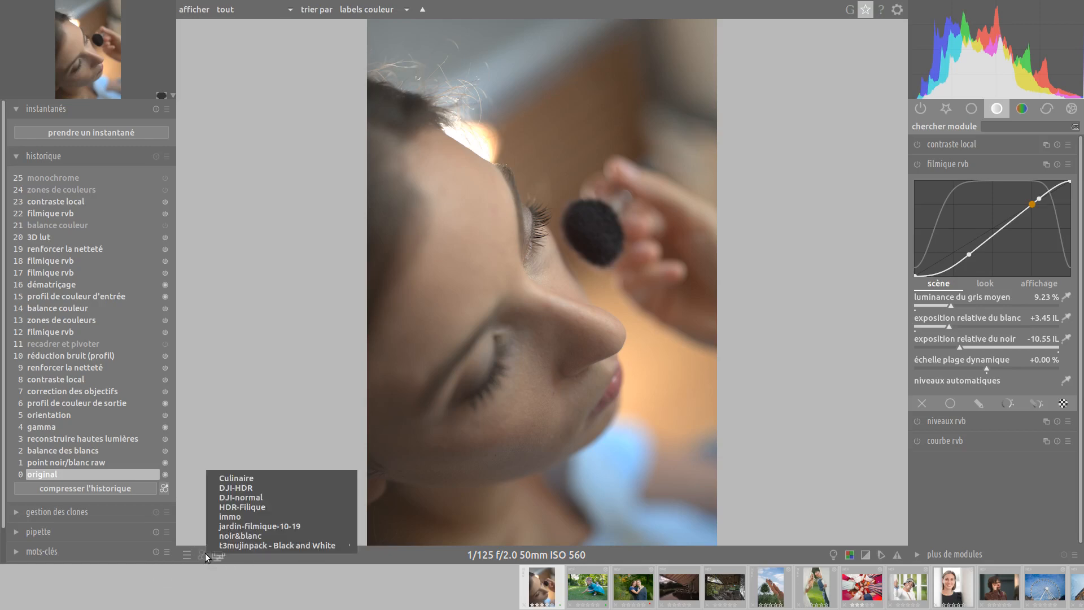
pyautogui.click(235, 343)
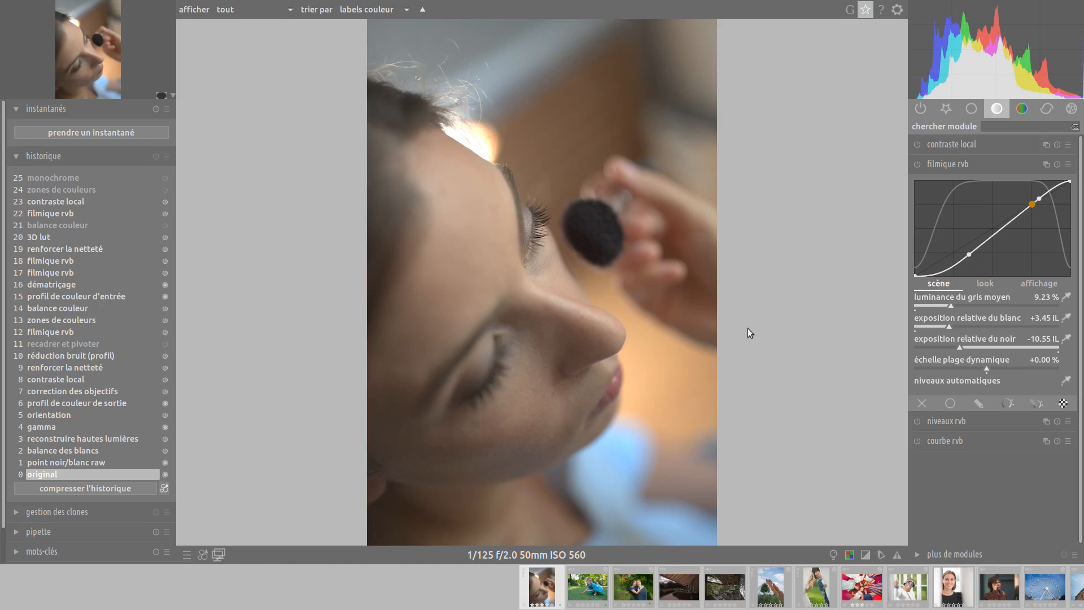
pyautogui.hotkey('ctrl', 'v')
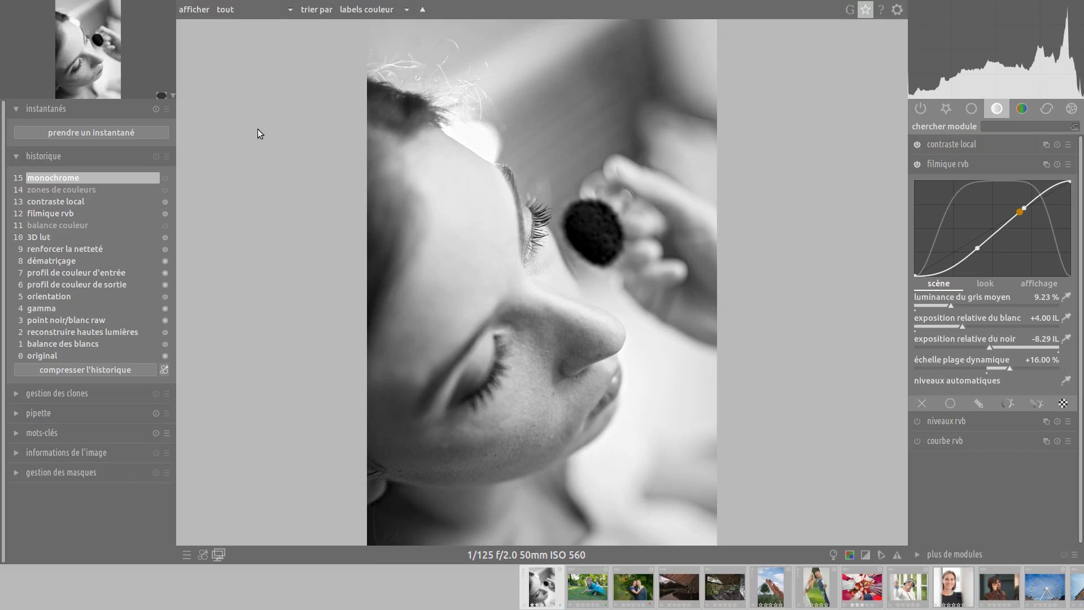
# Compress the close-up's history from the original state and enable monochrome with a smaller circle for its virtual colour filter
pyautogui.click(53, 352)
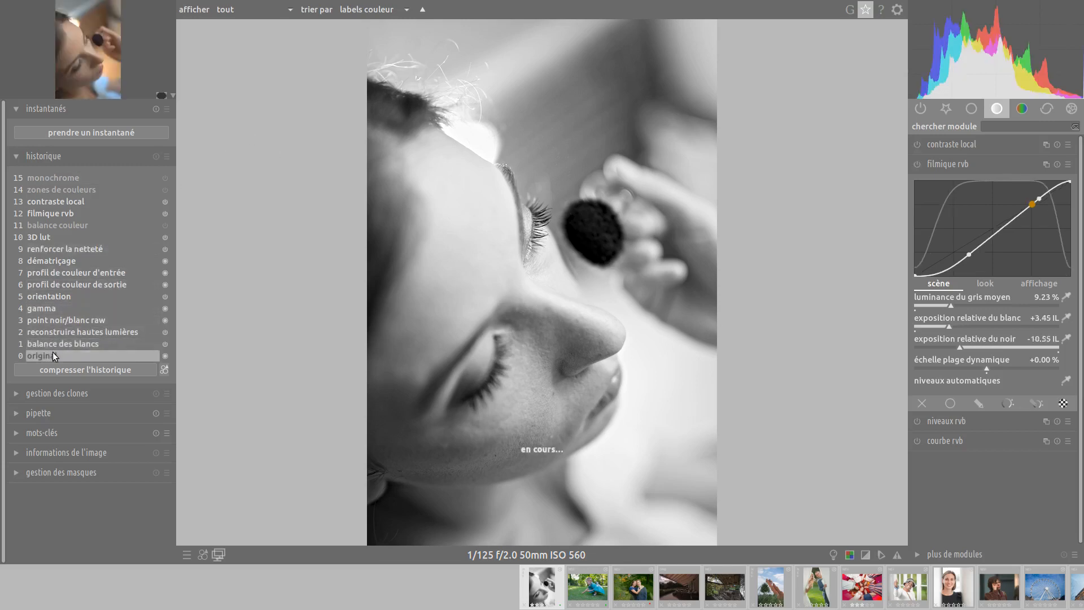
pyautogui.click(73, 369)
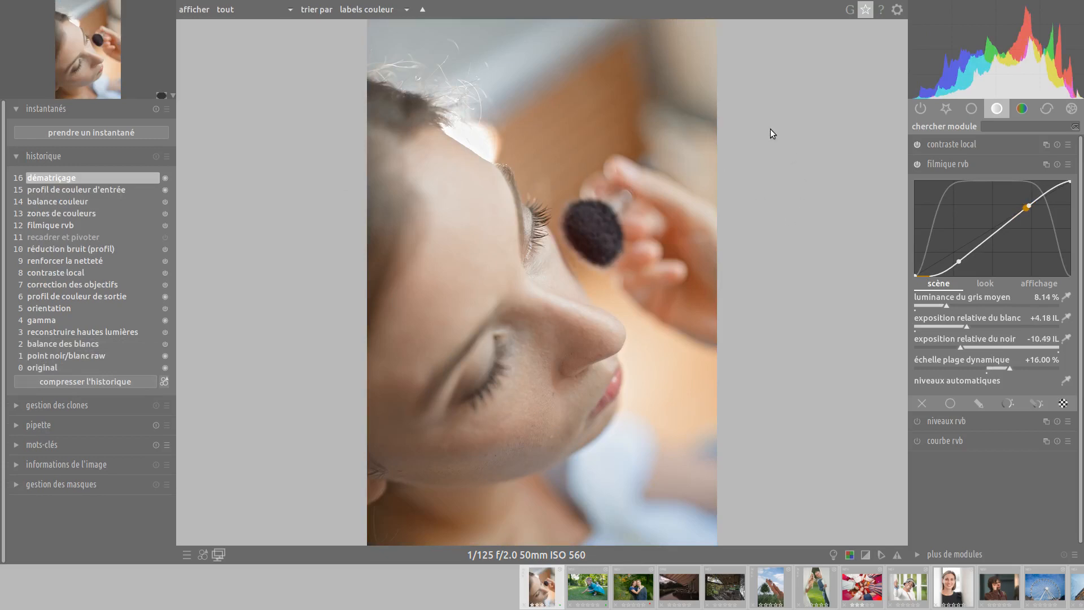
pyautogui.click(1023, 107)
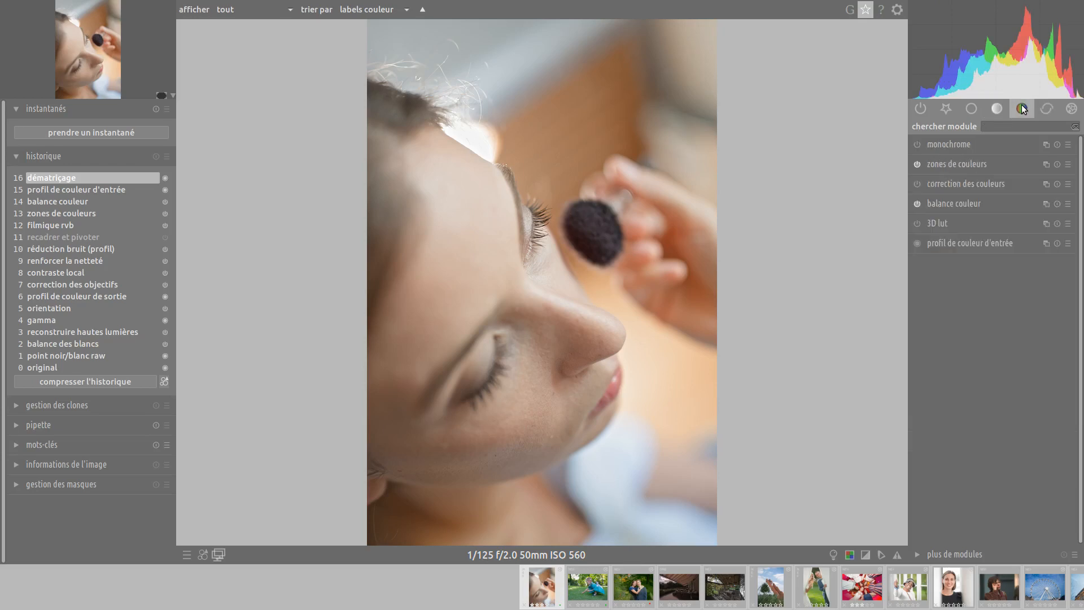
pyautogui.click(918, 144)
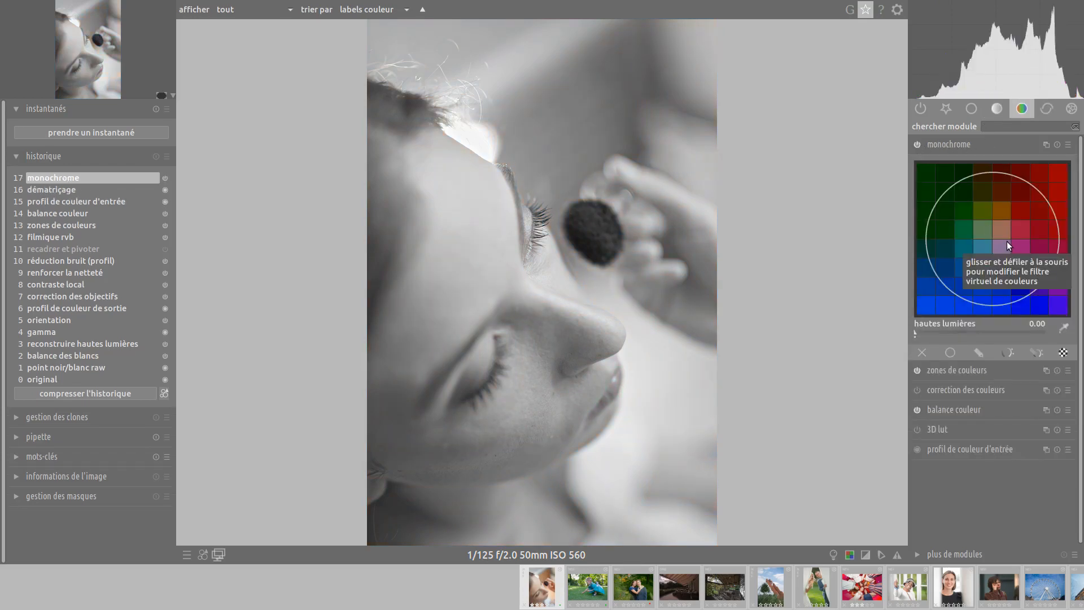
pyautogui.scroll(5, 1008, 242)
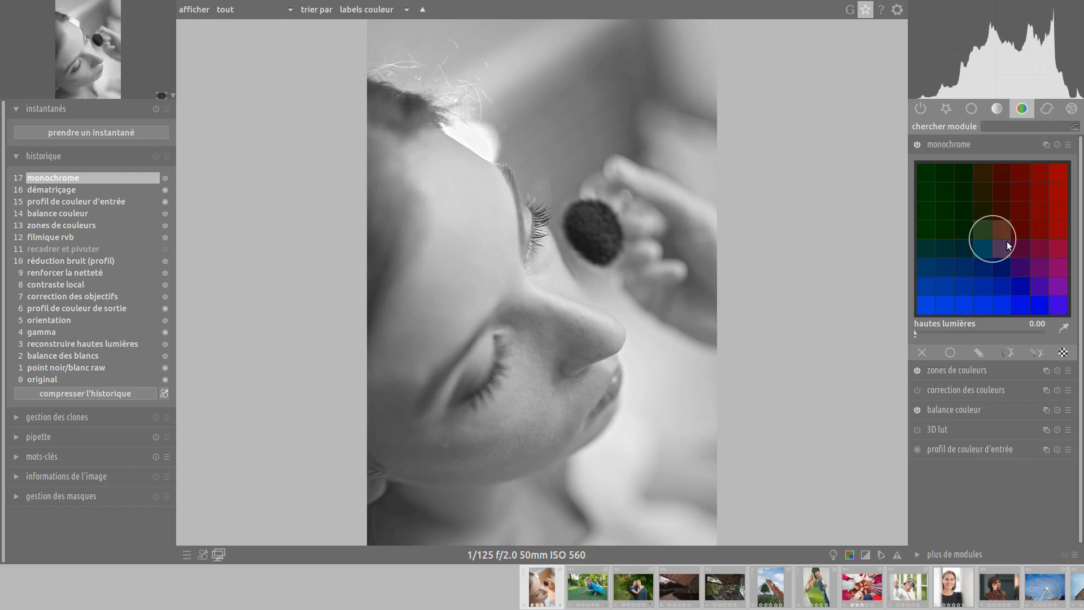
# In filmique rvb, set the close-up's white relative exposure to +3.43 IL and black relative exposure to -11.39 IL
pyautogui.press('f')
pyautogui.press('f')
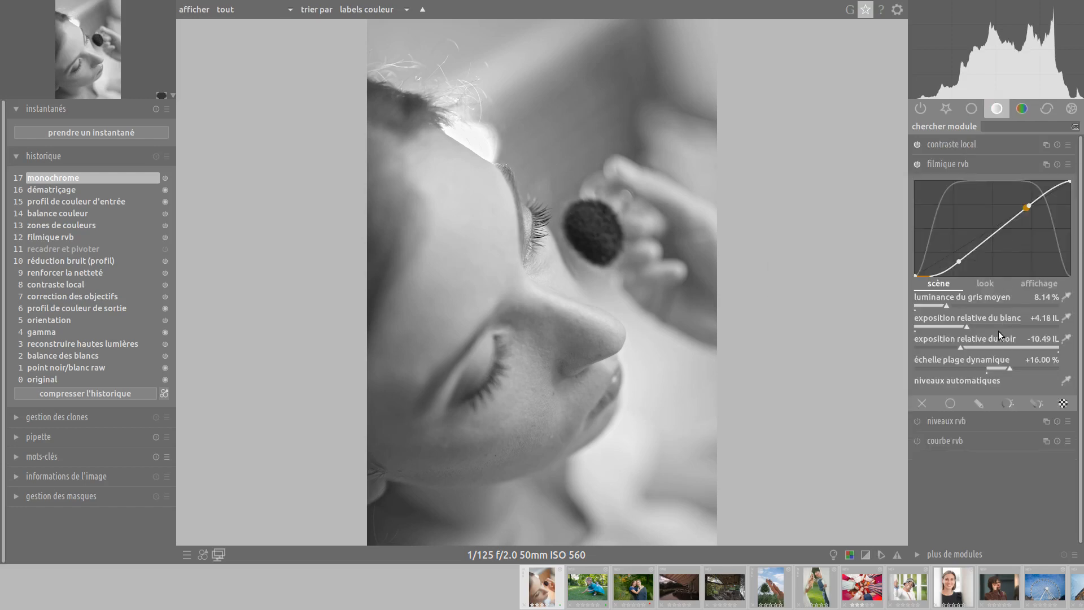
pyautogui.click(949, 327)
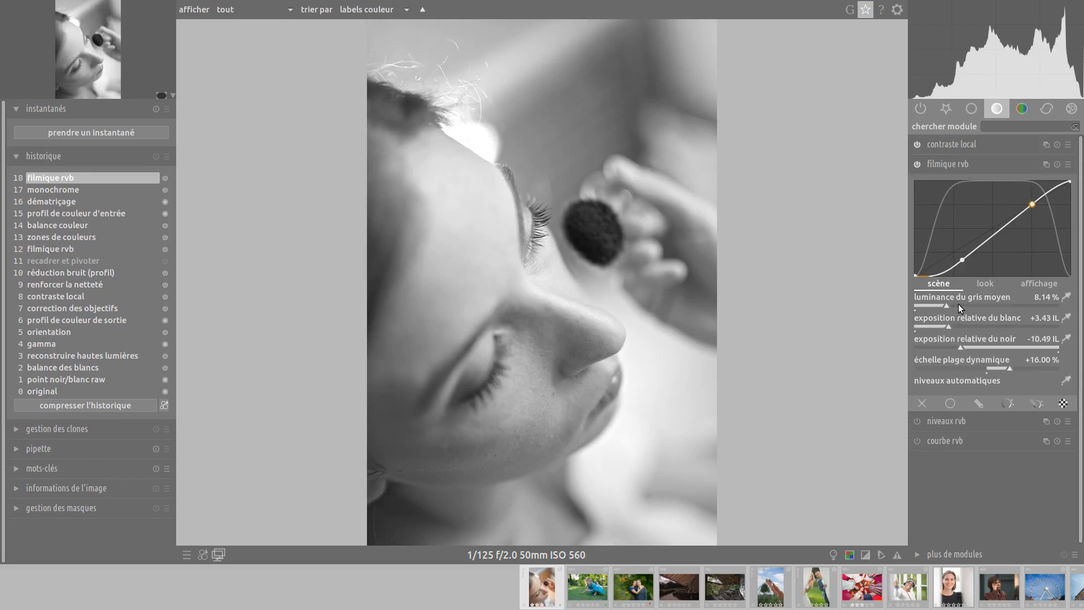
pyautogui.click(951, 350)
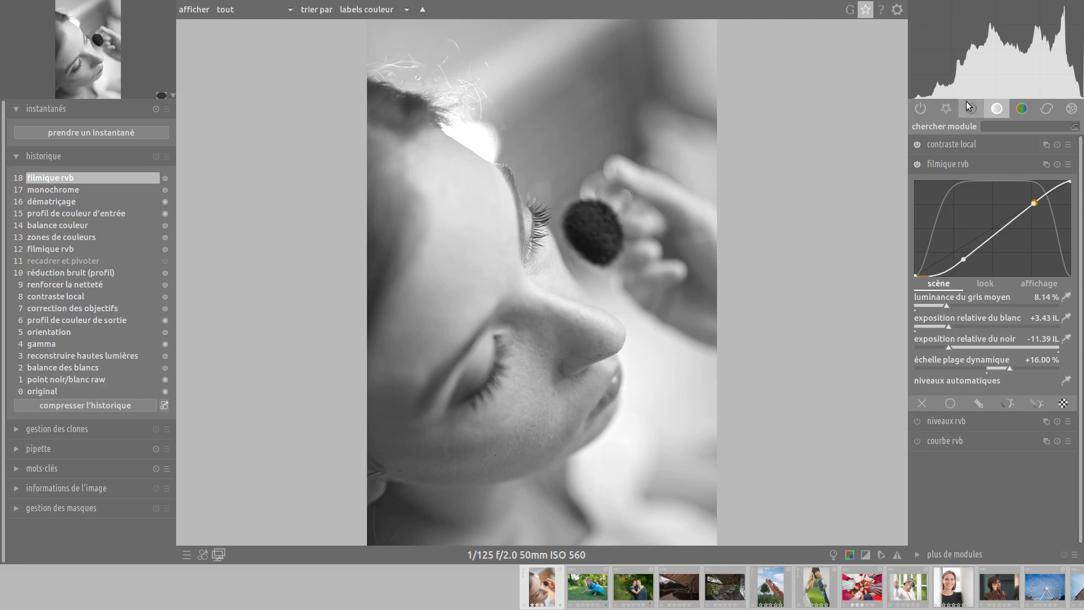
# Raise the contraste local detail to 193% and apply the saved n&bl preset in 3D lut
pyautogui.click(942, 147)
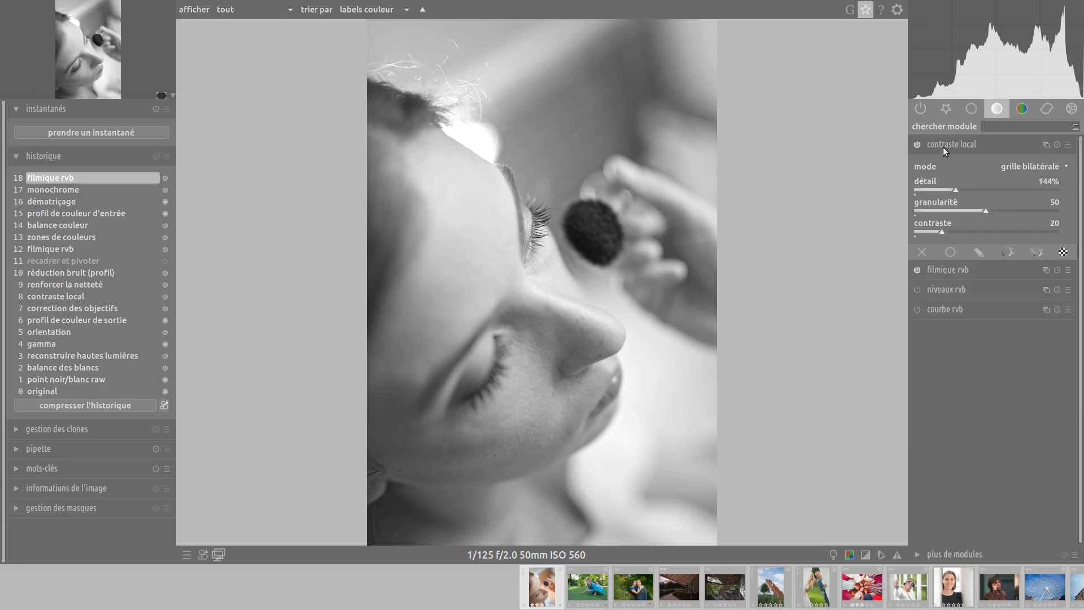
pyautogui.click(970, 188)
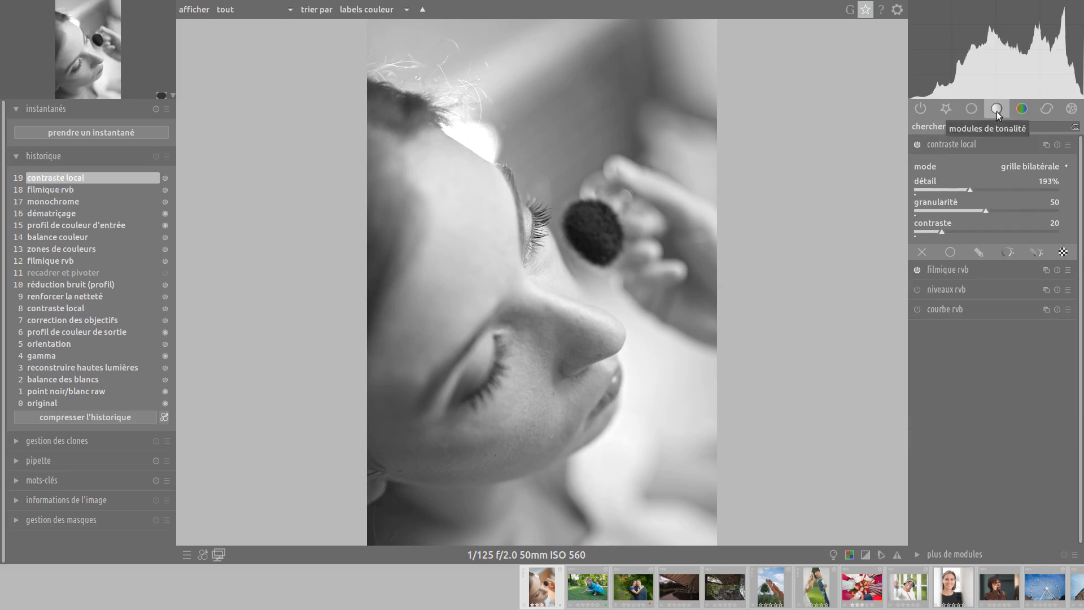
pyautogui.click(1022, 109)
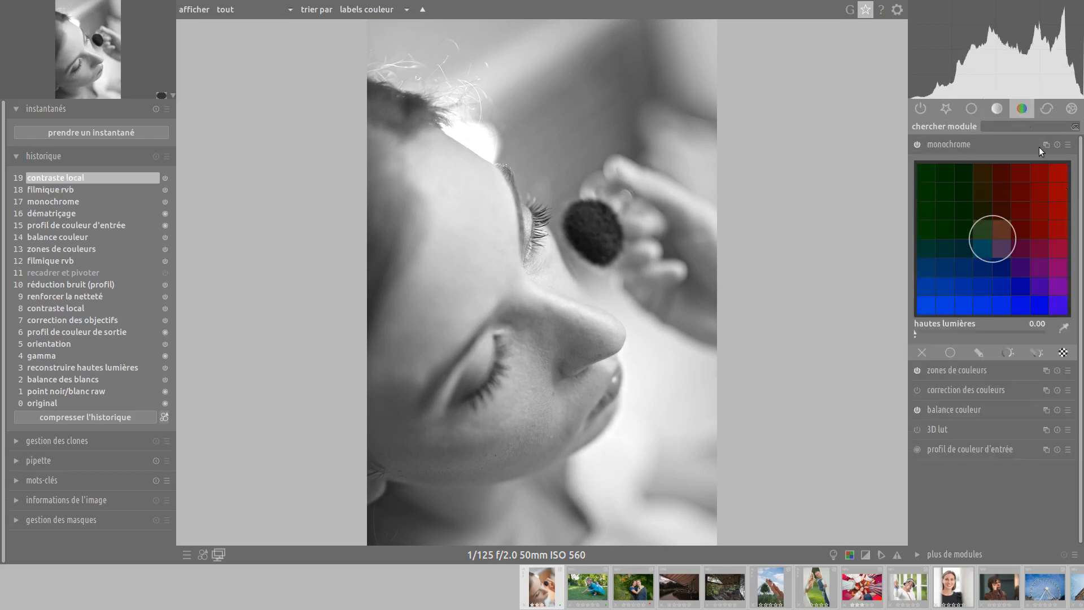
pyautogui.click(932, 428)
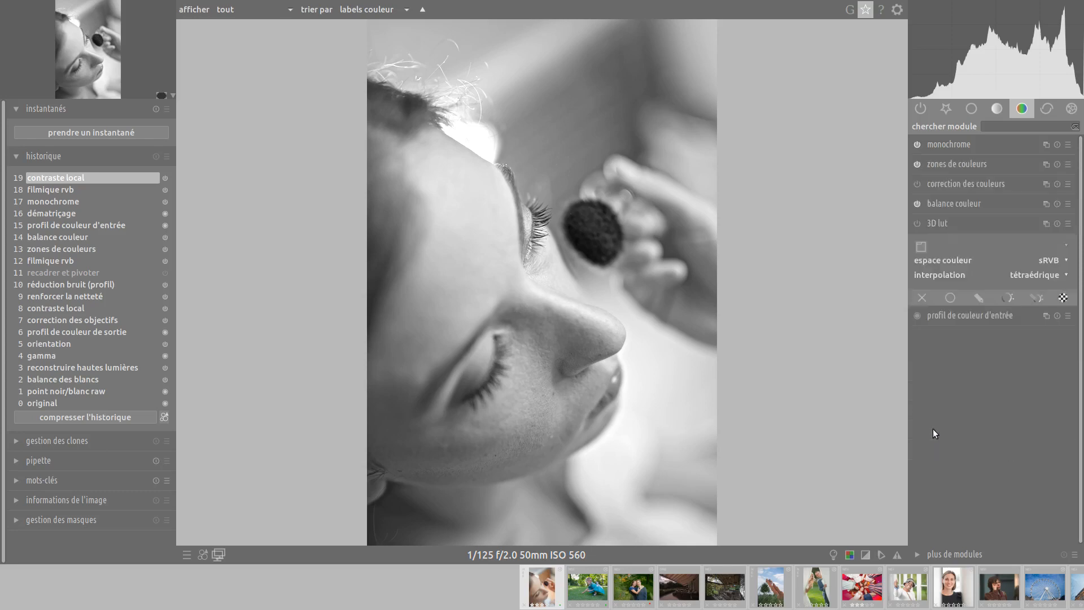
pyautogui.click(1068, 226)
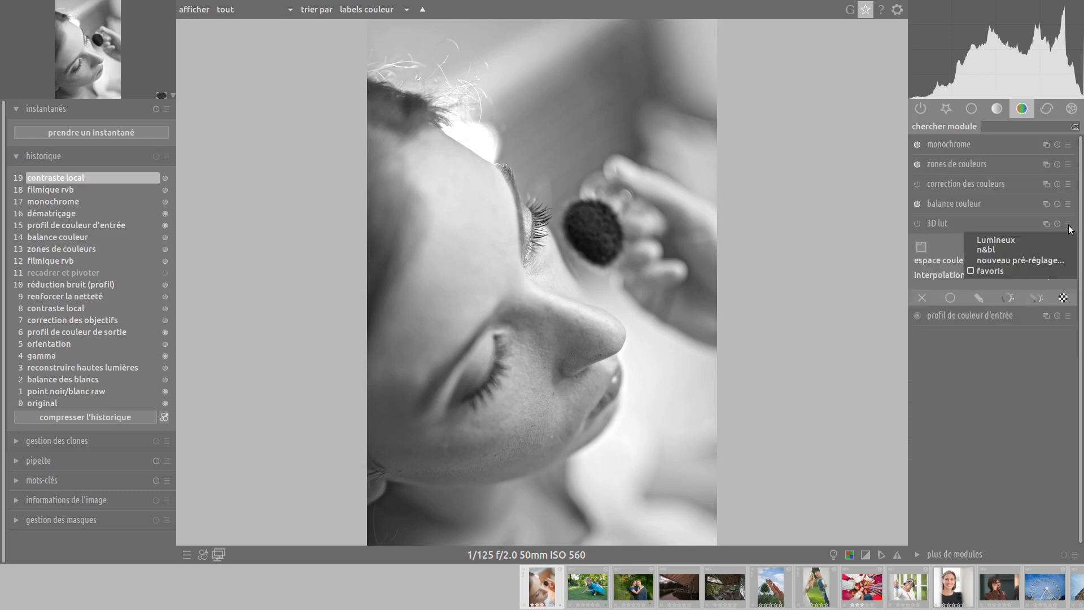
pyautogui.click(1026, 250)
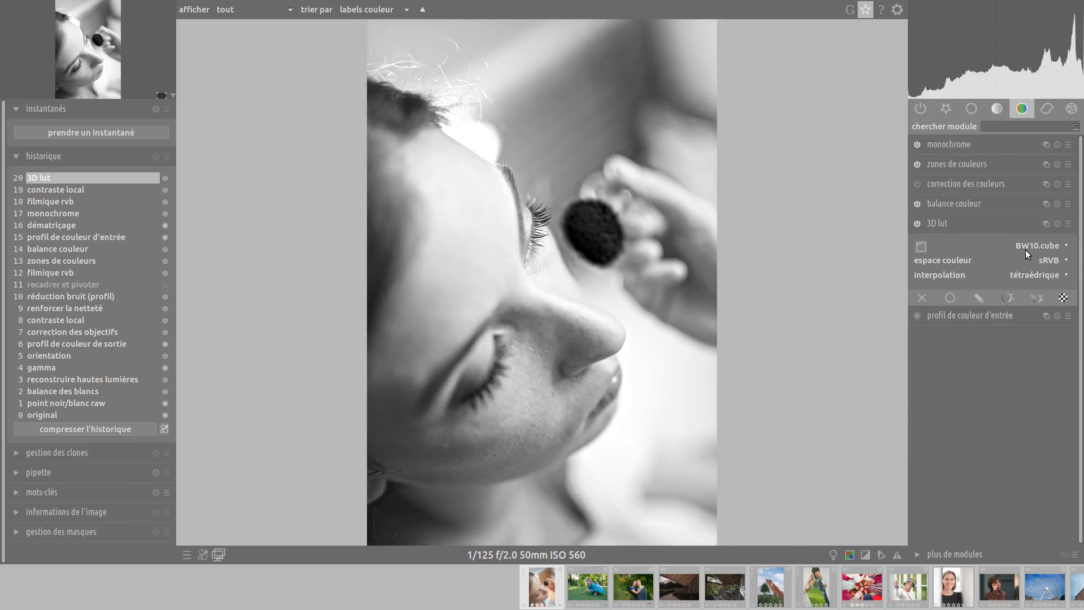
# Set filmique rvb white relative exposure to +3.69 IL and compress the close-up's history
pyautogui.press('f')
pyautogui.press('f')
pyautogui.press('f')
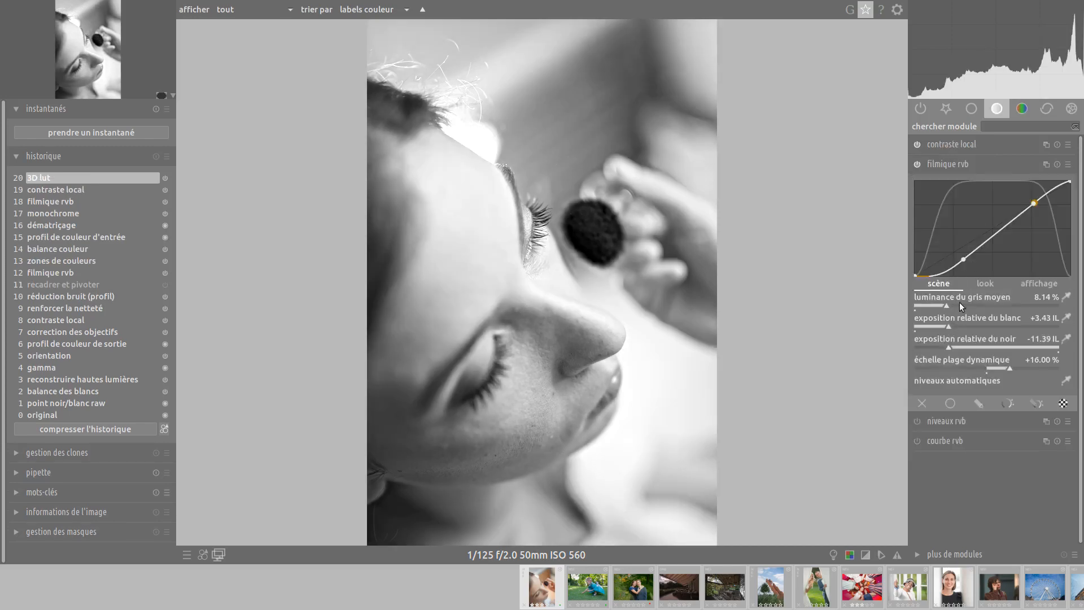
pyautogui.click(956, 328)
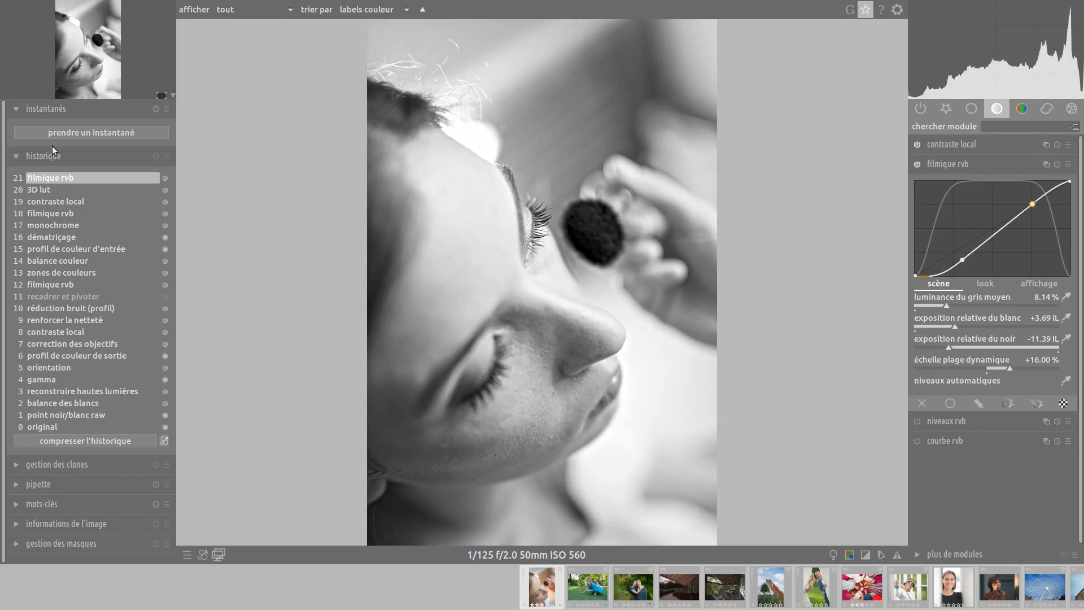
pyautogui.click(84, 439)
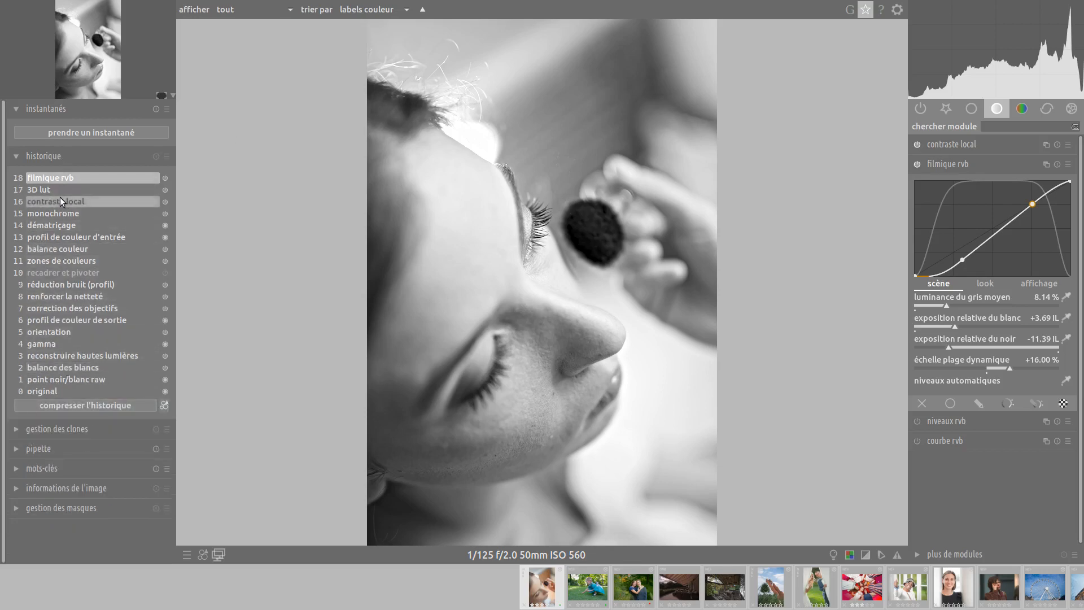
# Start a new style from the close-up's history, name it test, and leave its description empty
pyautogui.click(165, 406)
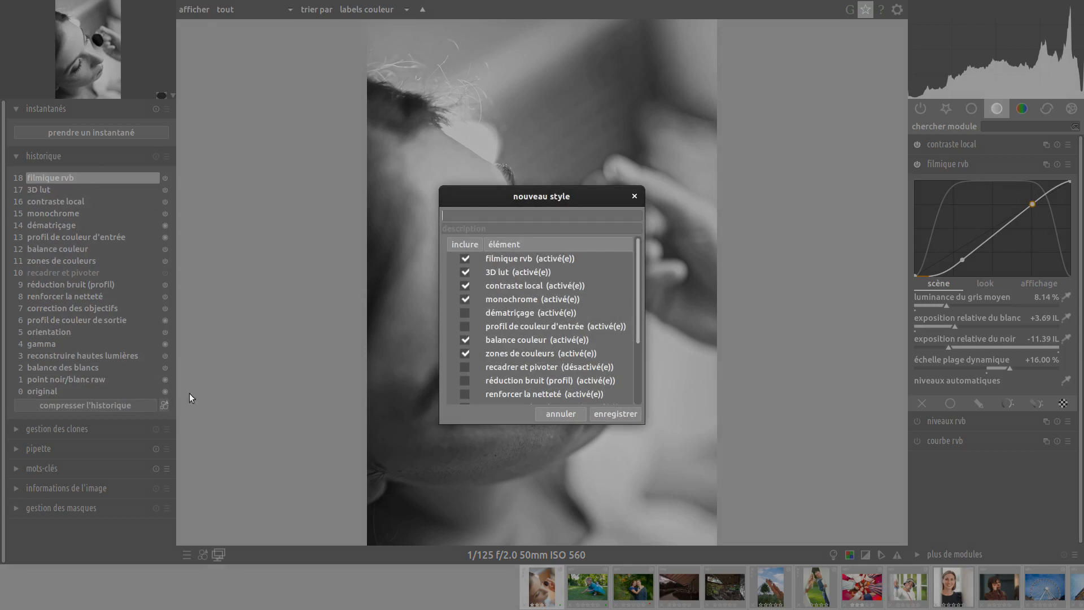
pyautogui.write('test')
pyautogui.click(490, 229)
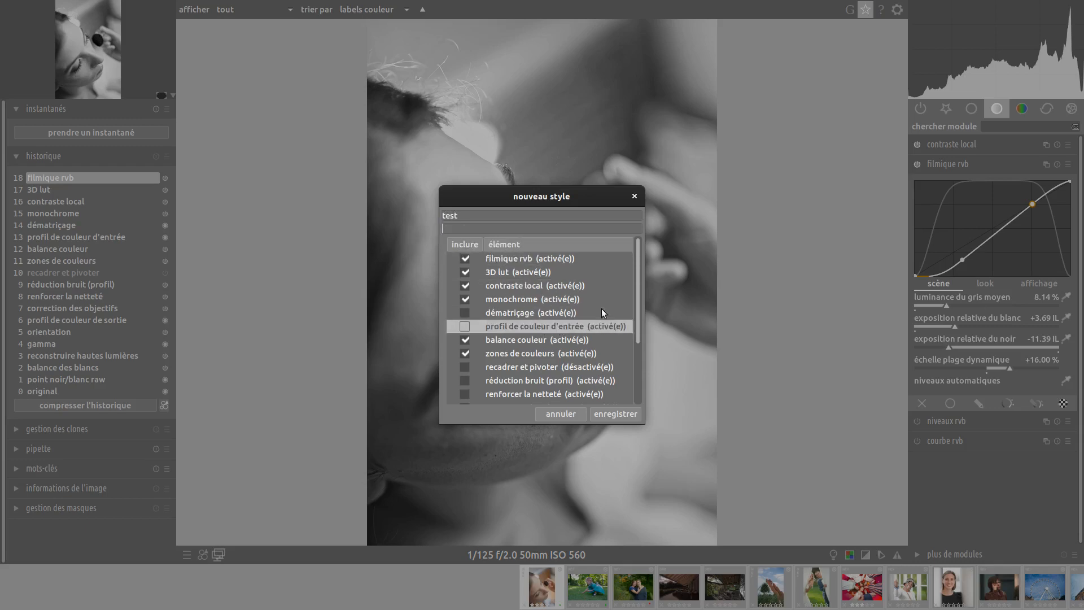
pyautogui.moveTo(636, 256); pyautogui.dragTo(639, 230)
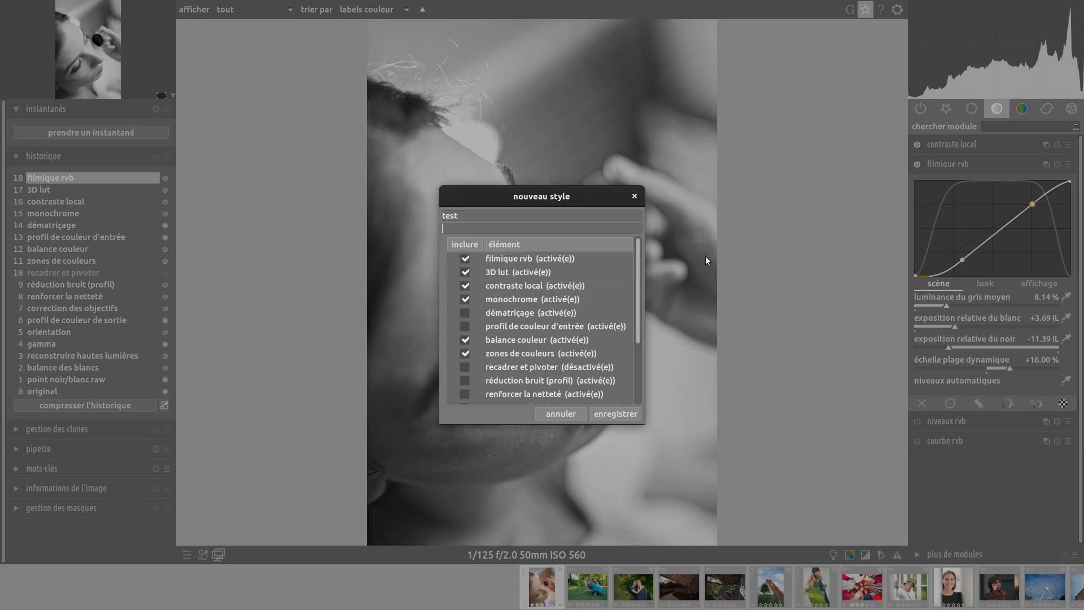
# Exclude balance couleur and zones de couleurs from the test style, include renforcer la netteté, and save the style
pyautogui.click(463, 341)
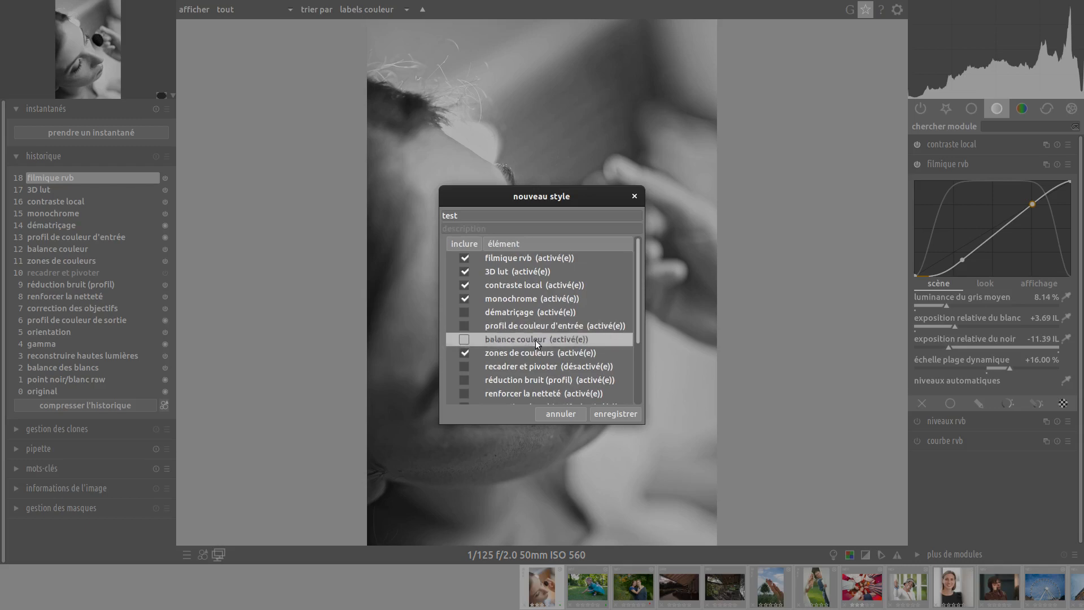
pyautogui.click(459, 351)
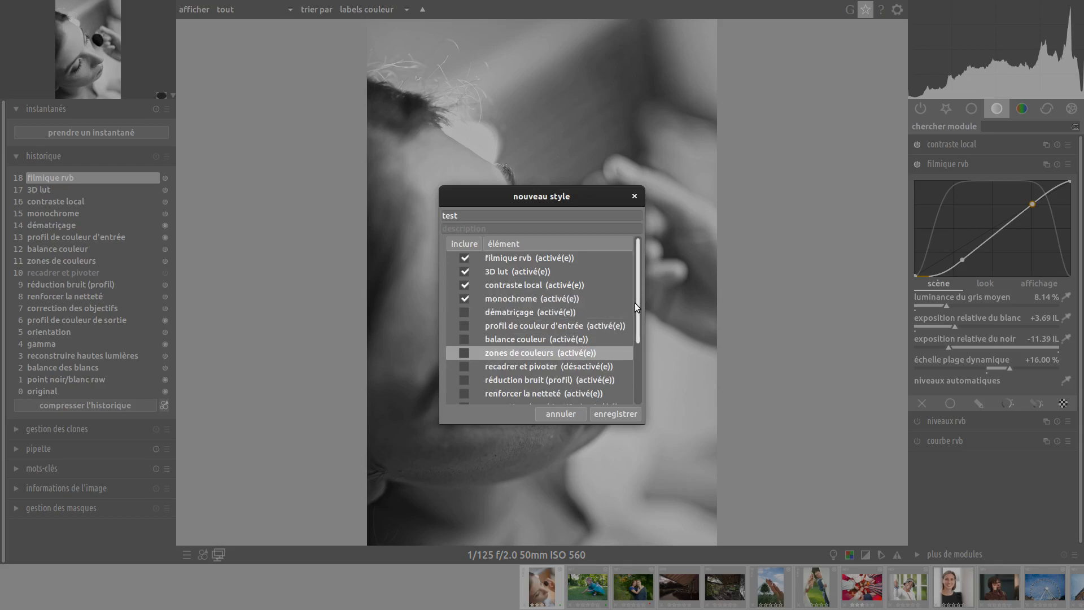
pyautogui.moveTo(635, 303); pyautogui.dragTo(629, 252)
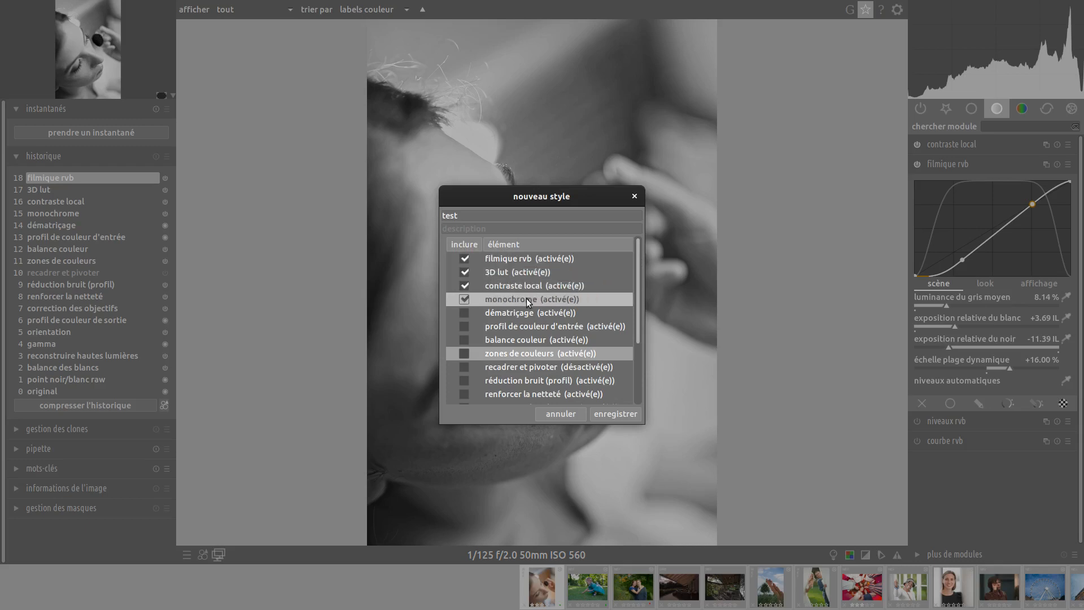
pyautogui.moveTo(639, 273); pyautogui.dragTo(638, 345)
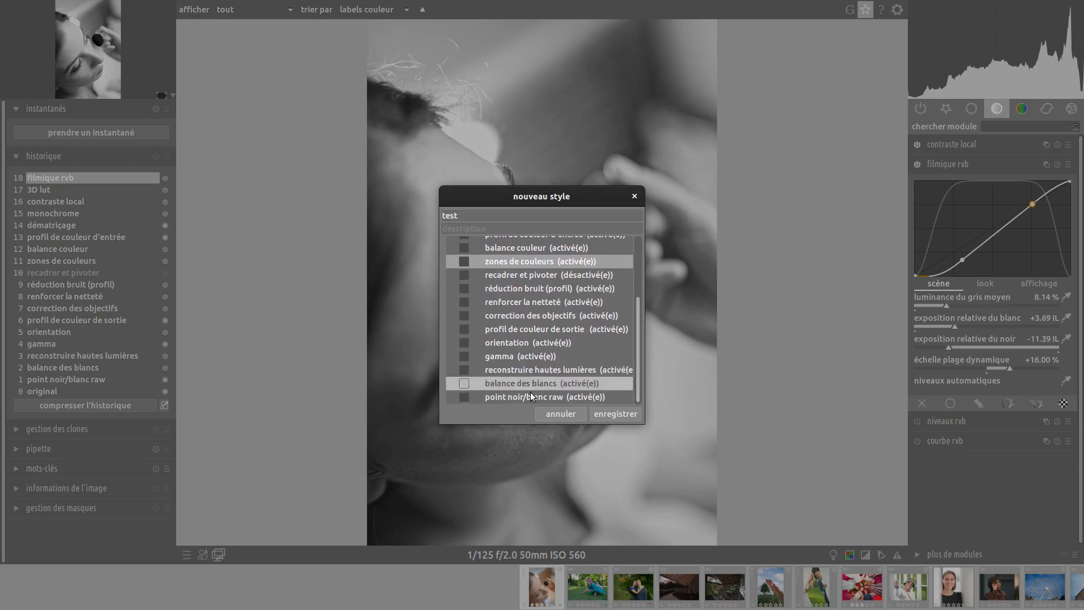
pyautogui.click(463, 302)
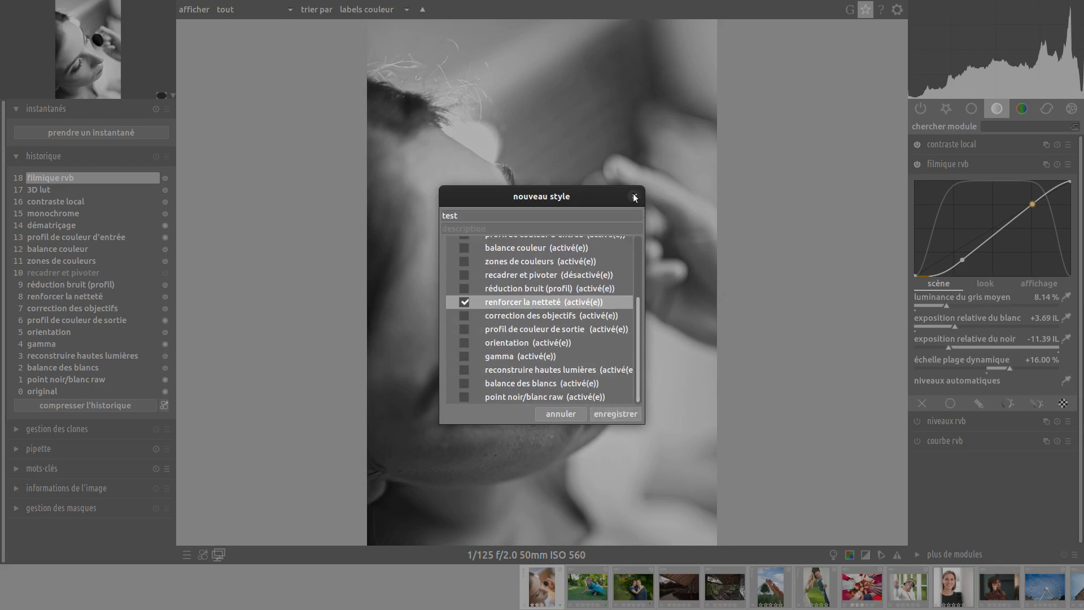
pyautogui.click(608, 414)
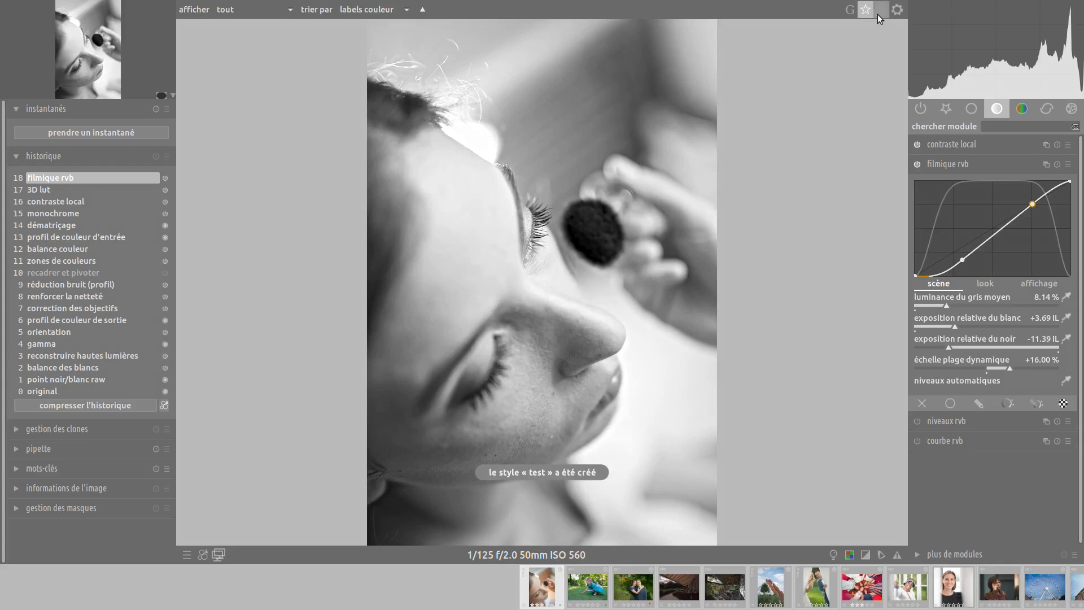
# In the preferences, assign the shortcut Shift+Ctrl+M to appliquer test among the global style shortcuts and close the preferences
pyautogui.click(898, 10)
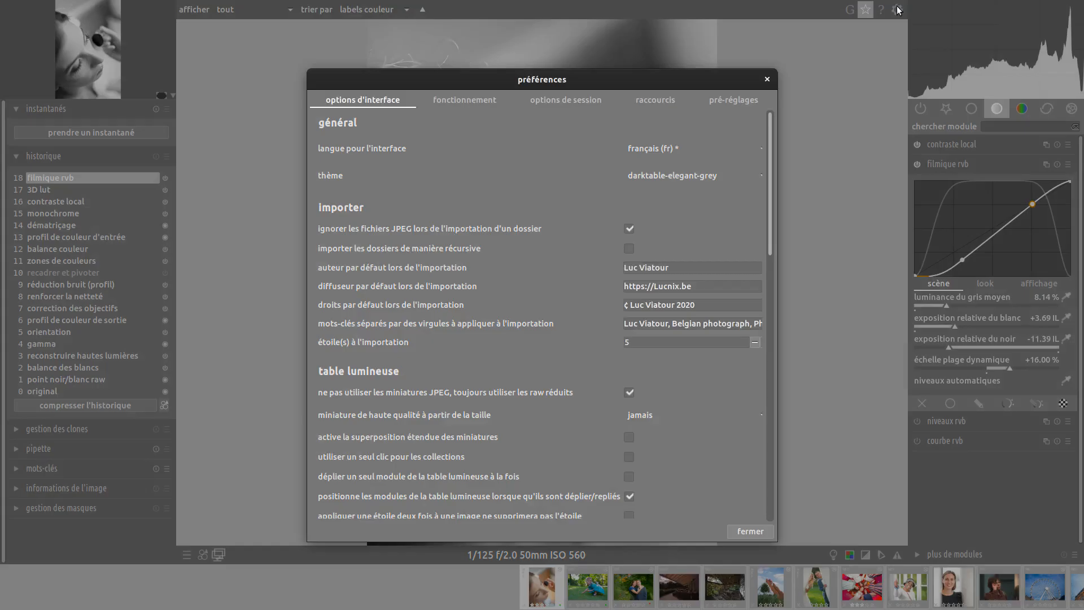
pyautogui.click(666, 104)
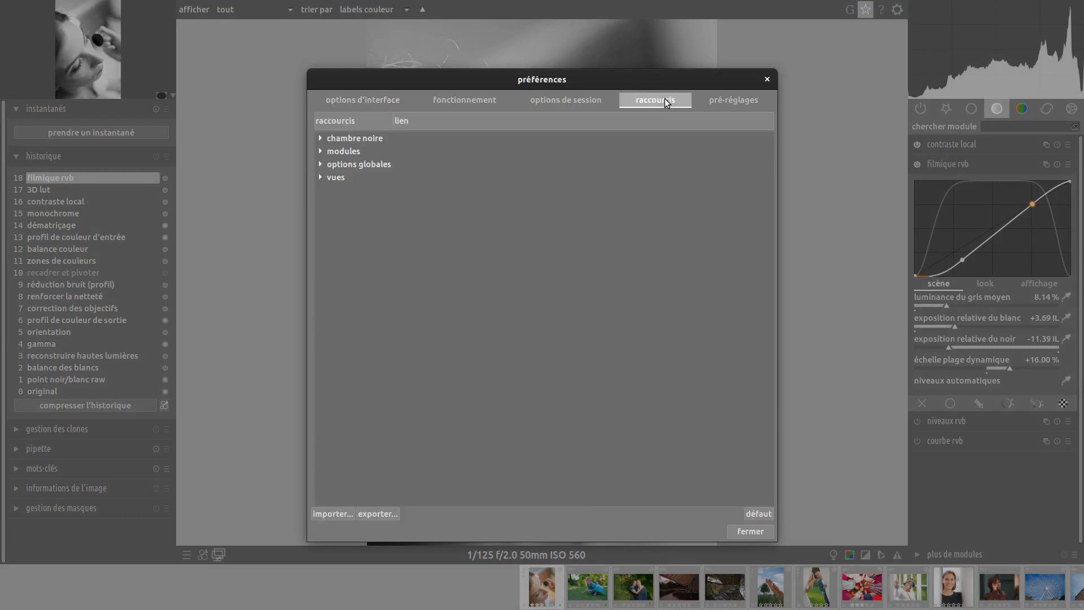
pyautogui.click(321, 138)
pyautogui.click(321, 138)
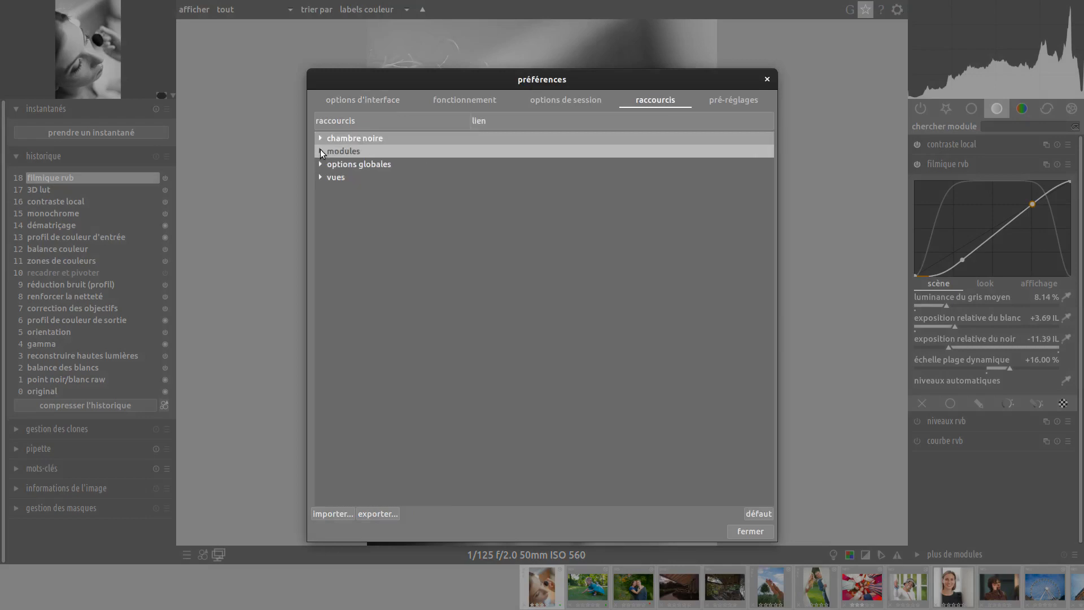
pyautogui.click(319, 163)
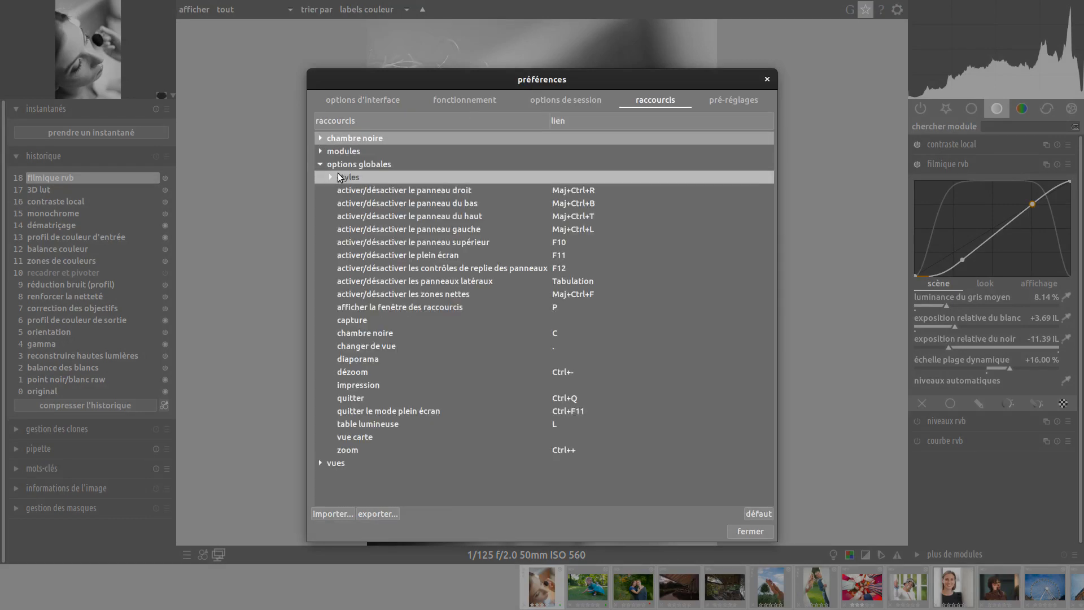
pyautogui.click(330, 177)
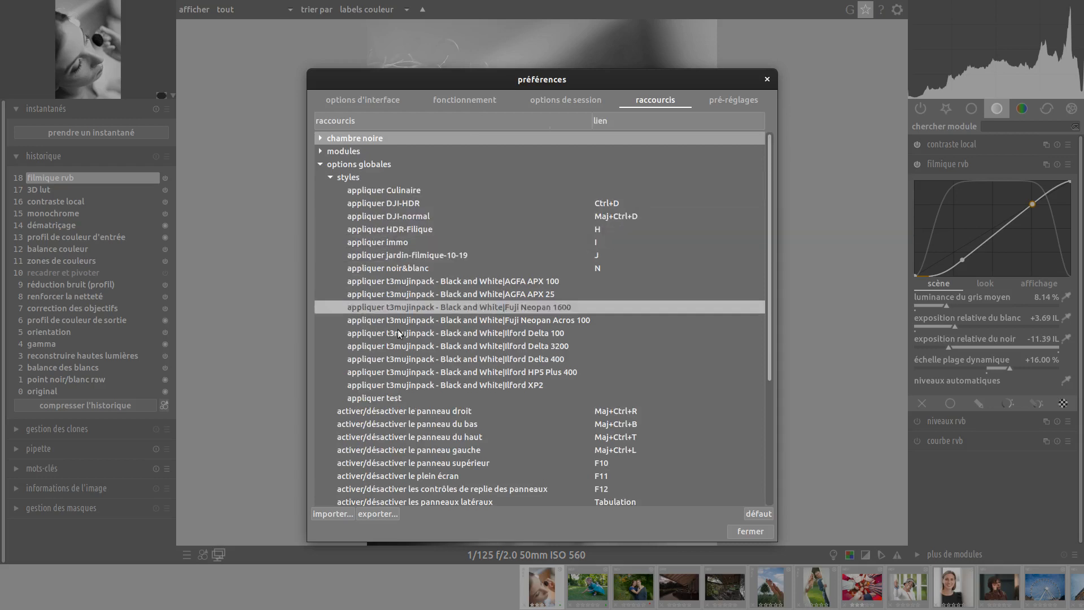
pyautogui.doubleClick(367, 397)
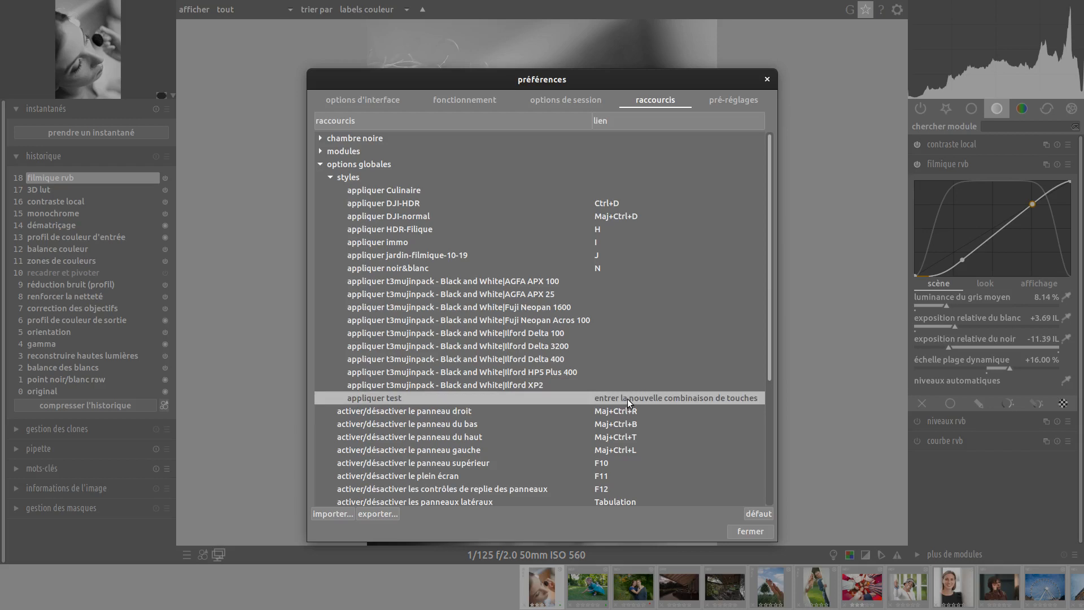
pyautogui.hotkey('shift', 'ctrl', 'm')
pyautogui.click(751, 532)
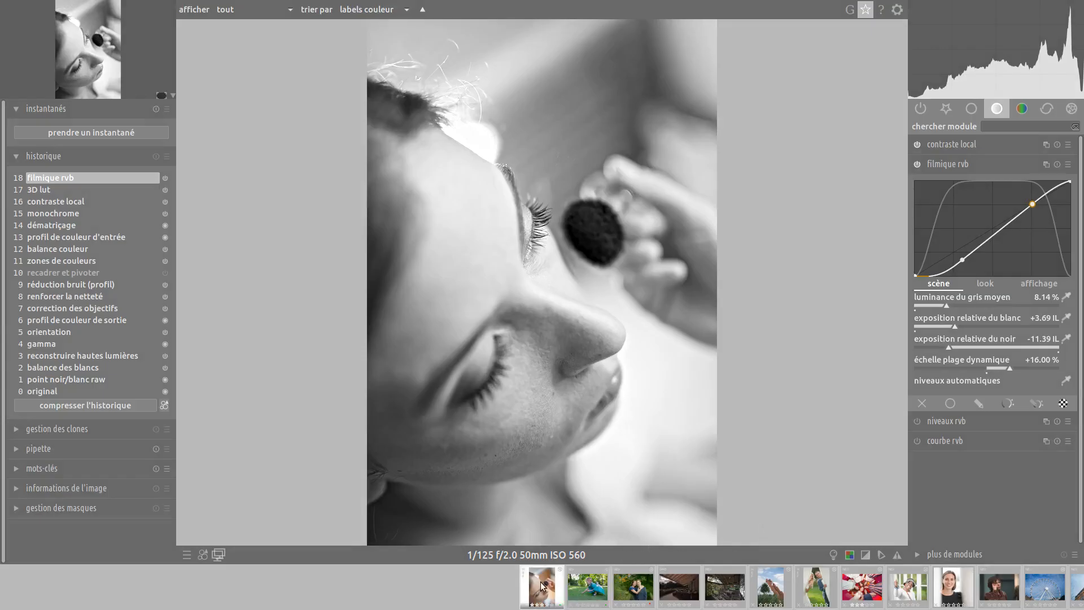
# Compress the close-up's history from the original state and apply the test style with its shortcut
pyautogui.click(29, 391)
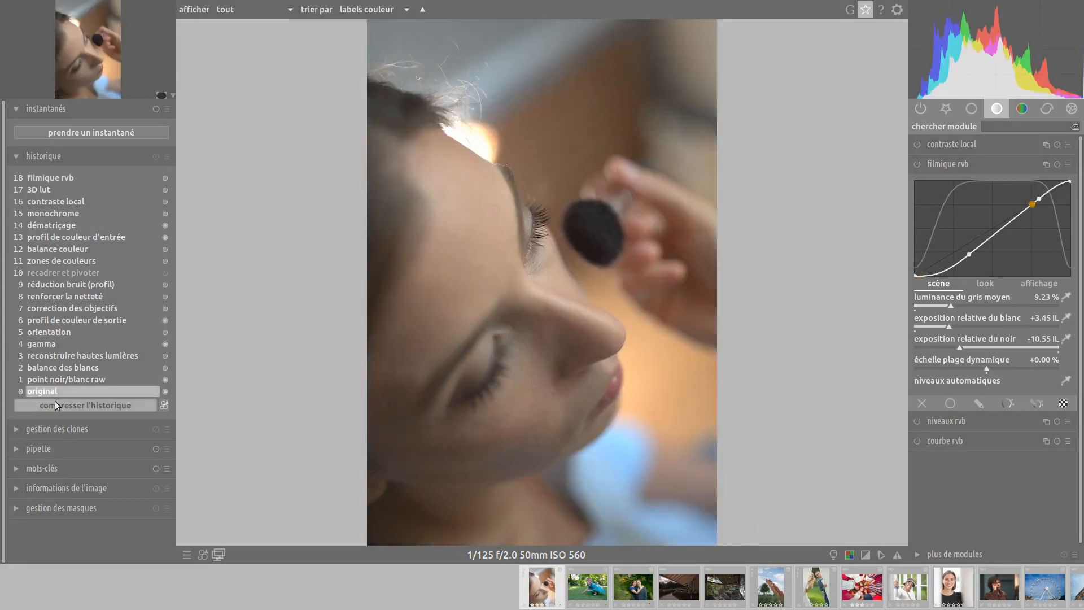
pyautogui.click(56, 404)
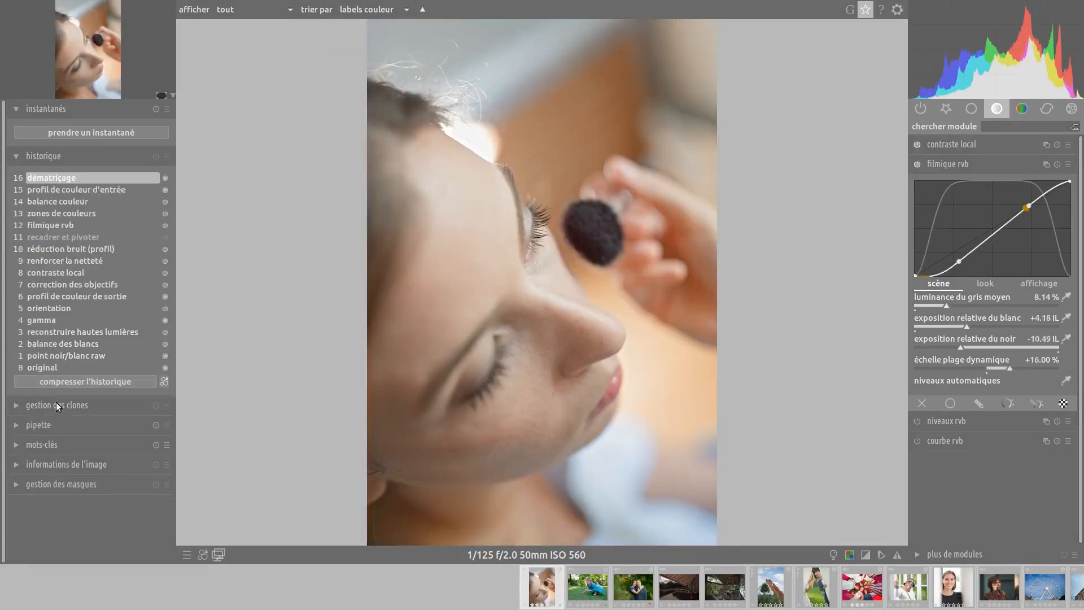
pyautogui.hotkey('ctrl', 'v')
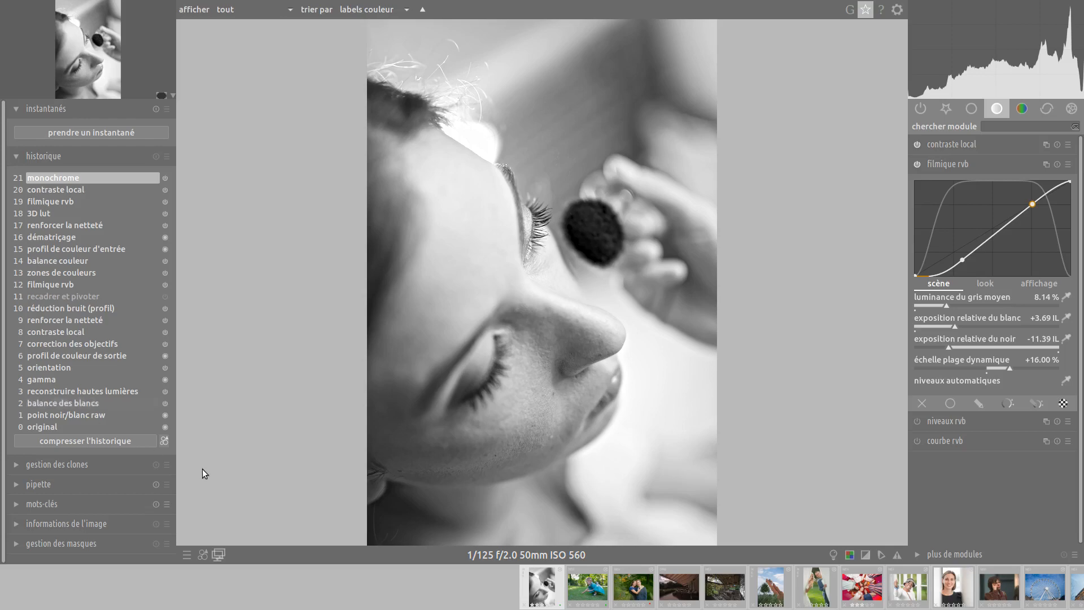
# Open the photo of the crouching girl in the blue dress and apply the test style to it
pyautogui.click(588, 593)
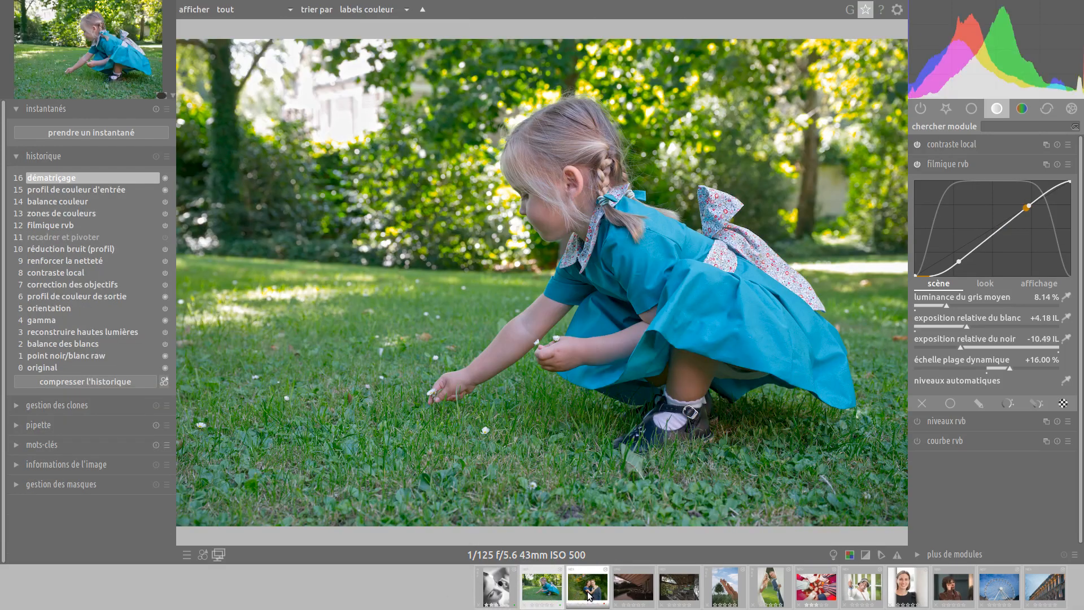
pyautogui.hotkey('ctrl', 'v')
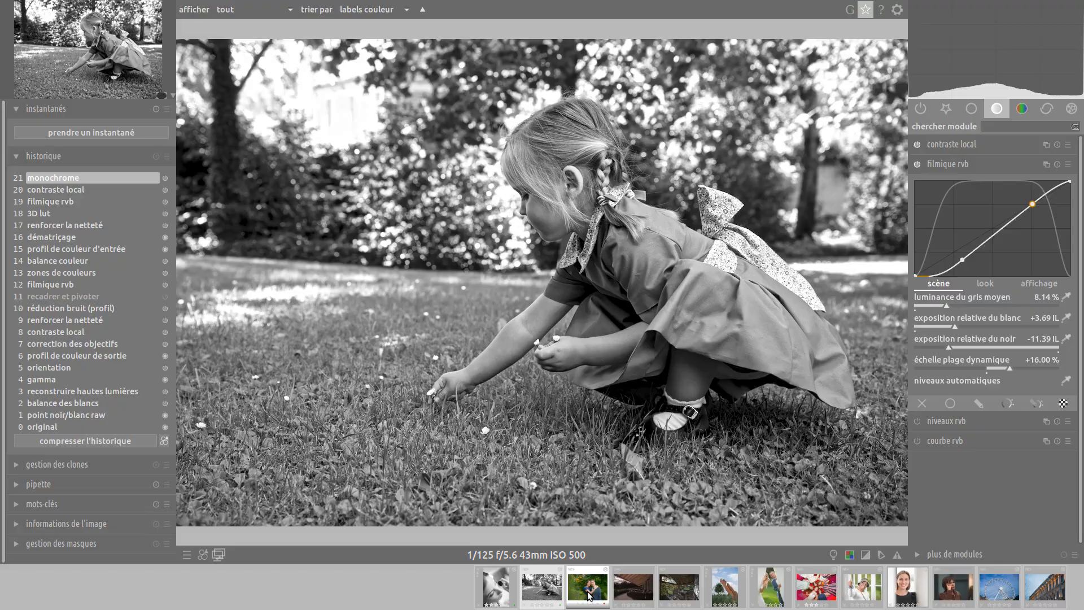
pyautogui.hotkey('ctrl', 'alt', 'Up')
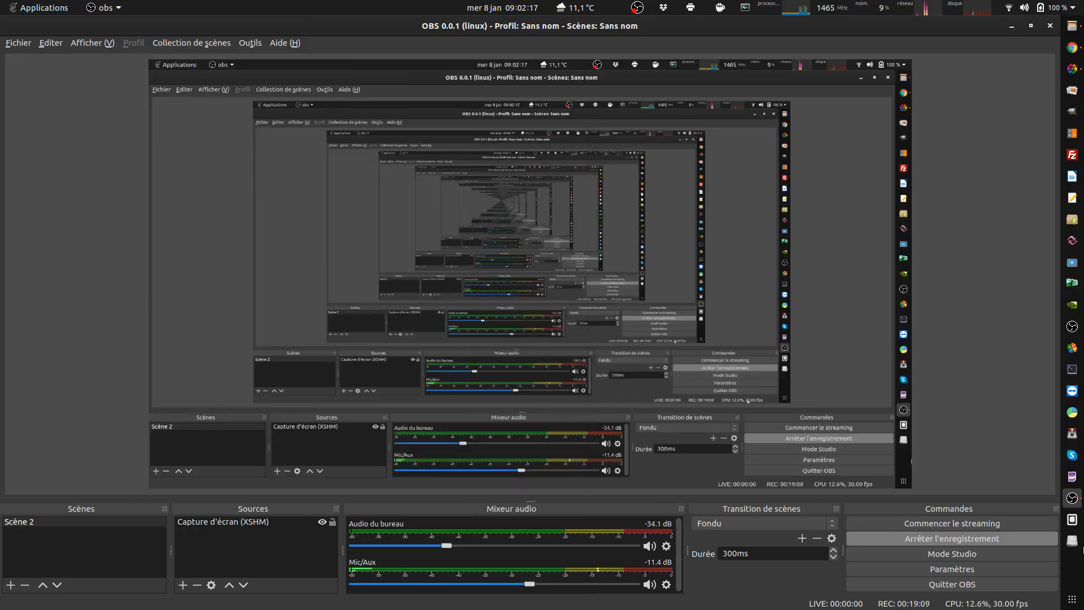